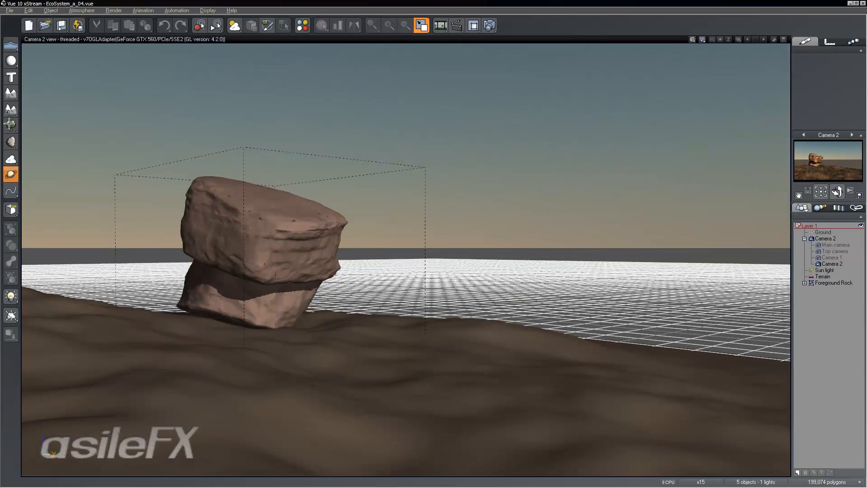
# Step: Add a procedural terrain to the scene and switch from the full-size camera view to the four-view layout
pyautogui.click(11, 109)
pyautogui.doubleClick(539, 39)
pyautogui.scroll(-10, 140, 179)
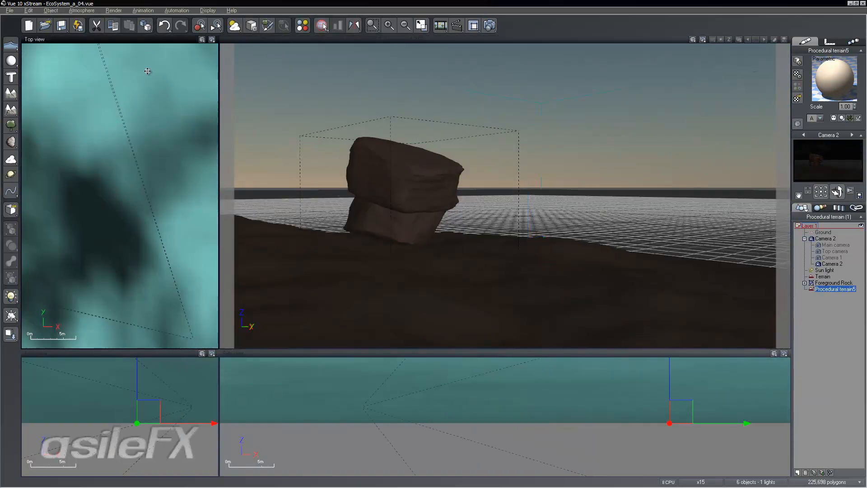
# Step: Move the new procedural terrain in the top view so it rises as a hill behind the foreground rock
pyautogui.scroll(5, 143, 110)
pyautogui.moveTo(152, 101); pyautogui.dragTo(165, 29)
pyautogui.moveTo(171, 208); pyautogui.dragTo(151, 278, button='middle')
pyautogui.click(182, 76)
pyautogui.moveTo(138, 102); pyautogui.dragTo(132, 130)
pyautogui.click(181, 62)
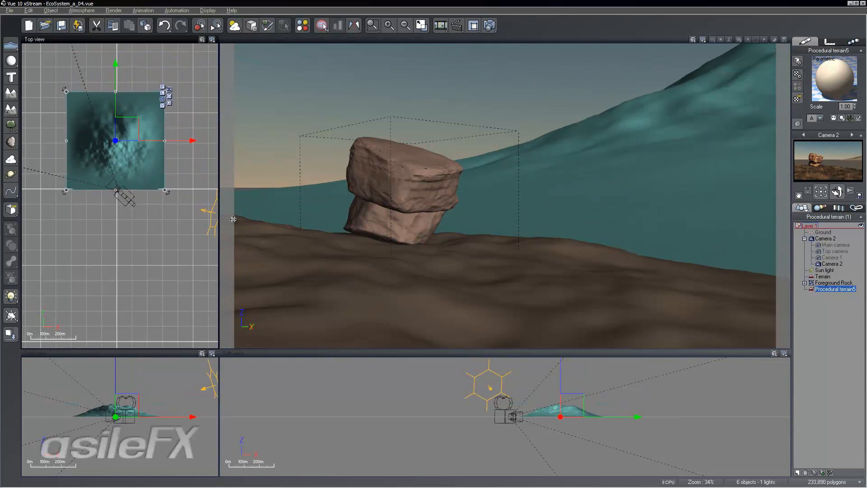
# Step: Fine-tune the procedural terrain's position against the edge of the foreground terrain, and check it in a full-size camera view
pyautogui.moveTo(140, 208); pyautogui.dragTo(375, 427, button='middle')
pyautogui.scroll(10, 182, 234)
pyautogui.moveTo(199, 182); pyautogui.dragTo(458, 410, button='middle')
pyautogui.moveTo(109, 346); pyautogui.dragTo(153, 267, button='middle')
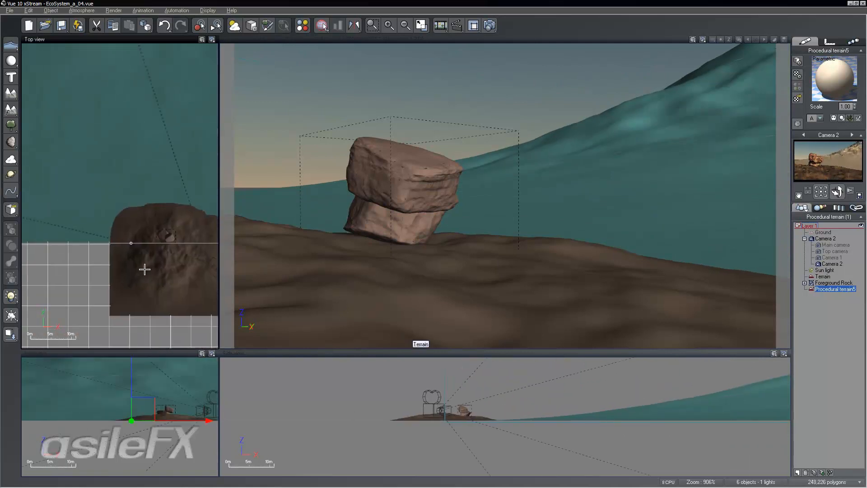
pyautogui.scroll(2, 153, 267)
pyautogui.moveTo(214, 236); pyautogui.dragTo(80, 241, button='middle')
pyautogui.moveTo(120, 170); pyautogui.dragTo(195, 208)
pyautogui.click(851, 361)
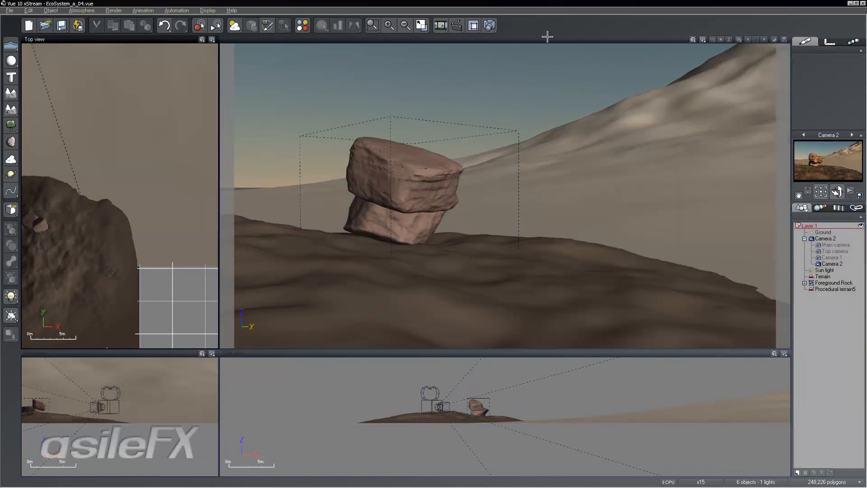
pyautogui.doubleClick(569, 36)
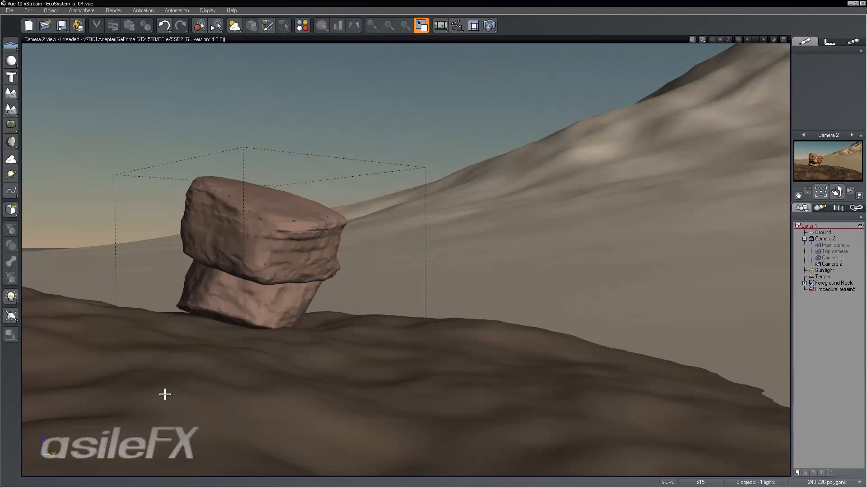
pyautogui.press('KP_5')
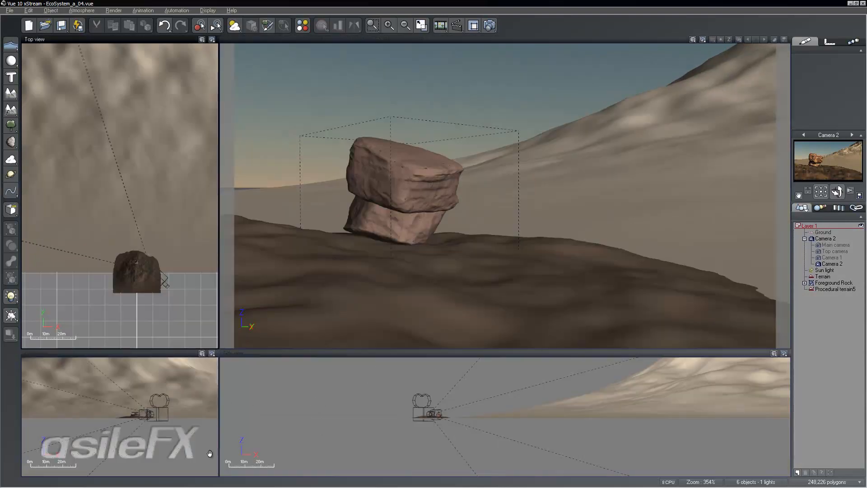
# Step: Scale the procedural terrain's height down to a low hill and turn Camera 2 to show more of its slope
pyautogui.click(654, 413)
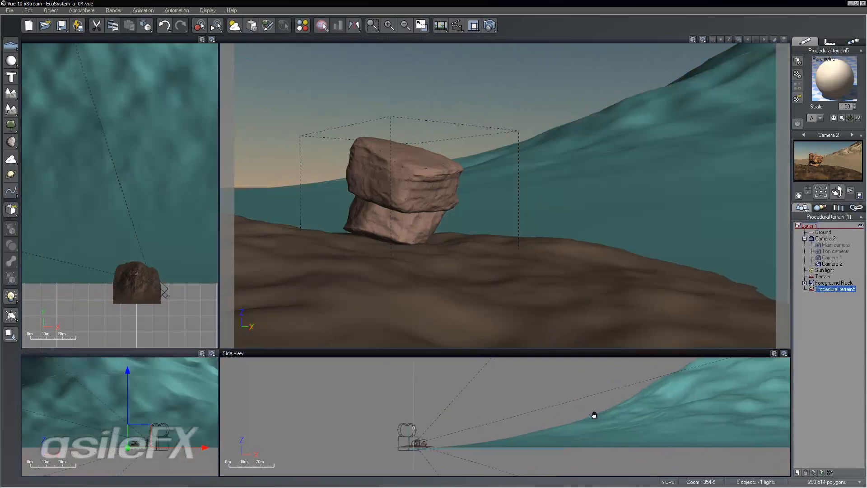
pyautogui.scroll(5, 653, 413)
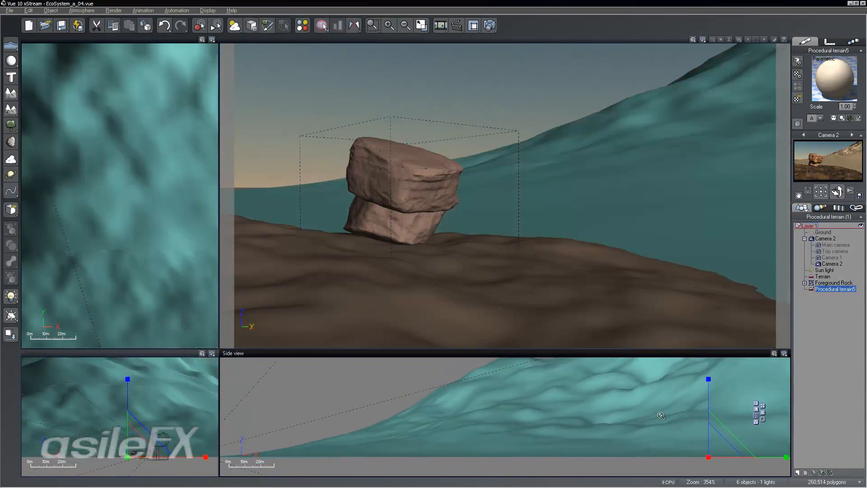
pyautogui.scroll(-3, 661, 415)
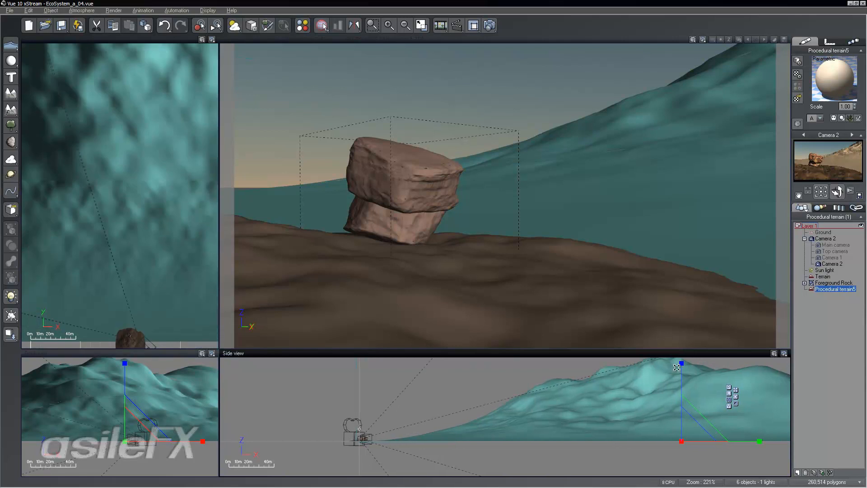
pyautogui.moveTo(683, 368); pyautogui.dragTo(683, 409)
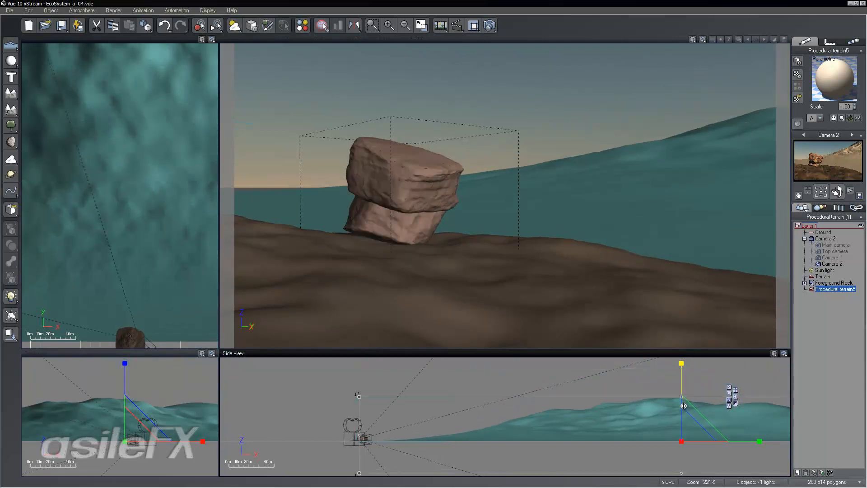
pyautogui.click(838, 339)
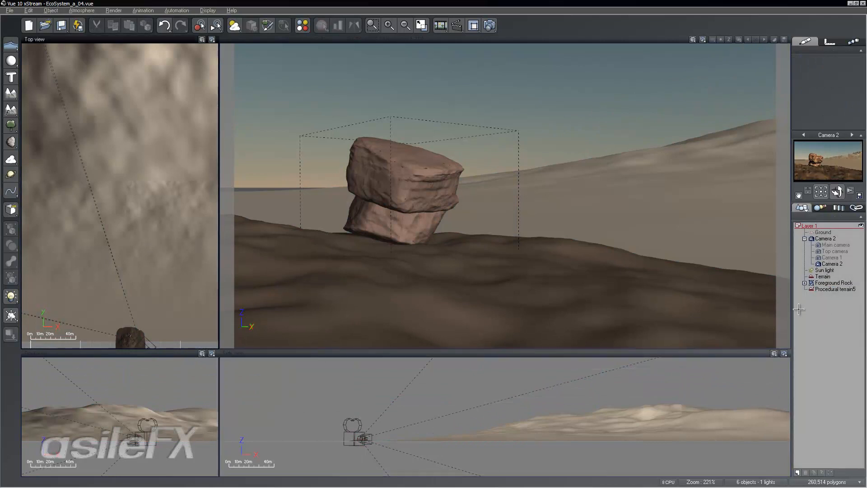
pyautogui.moveTo(580, 230); pyautogui.dragTo(557, 231, button='right')
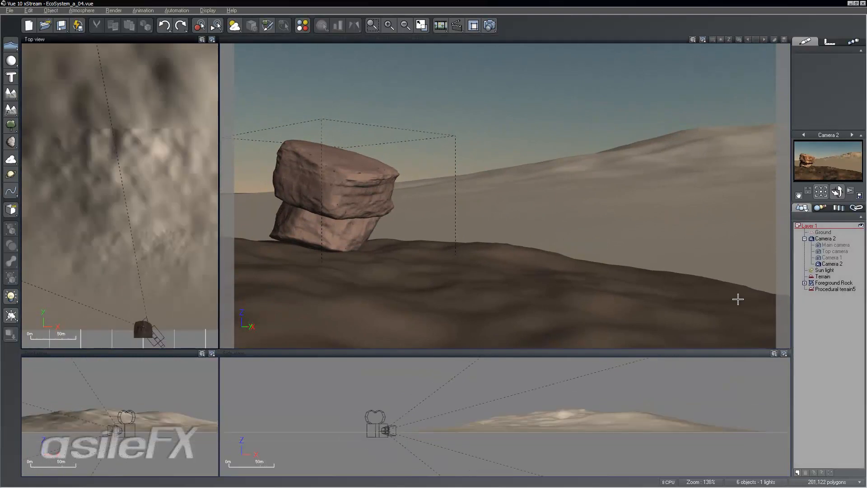
# Step: Assign the Grass Variations material from the Landscapes collection to the procedural terrain and deselect it
pyautogui.click(843, 288)
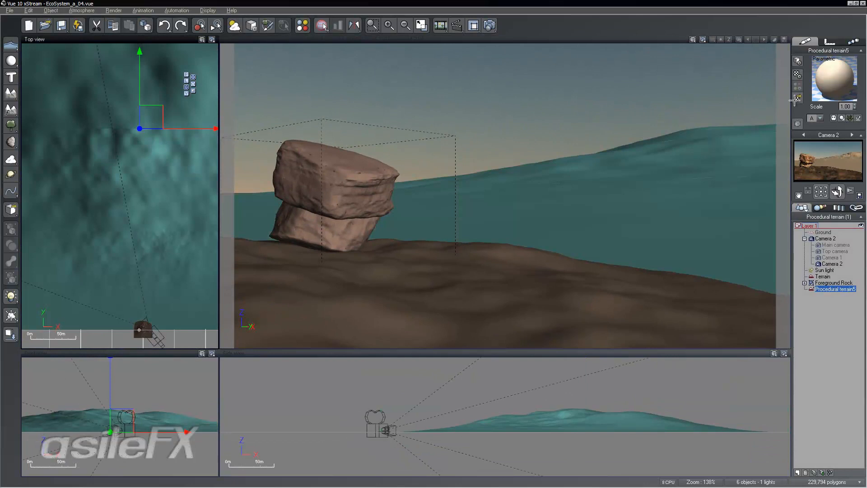
pyautogui.click(797, 97)
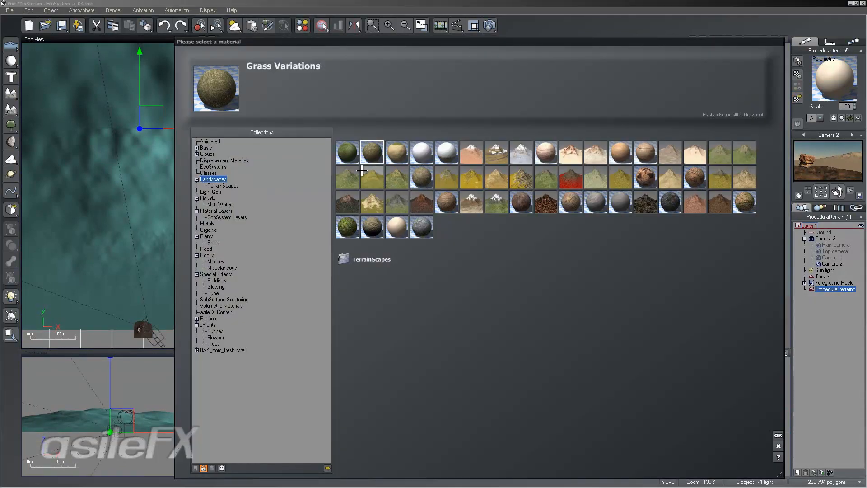
pyautogui.doubleClick(376, 172)
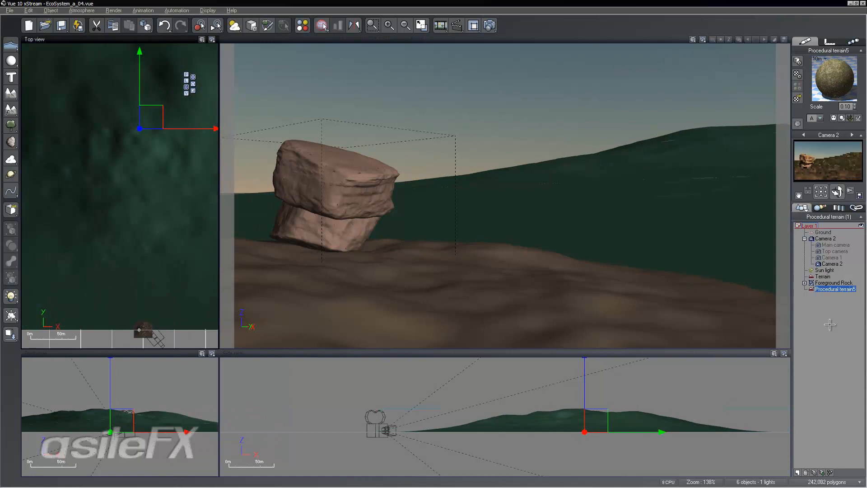
pyautogui.click(835, 316)
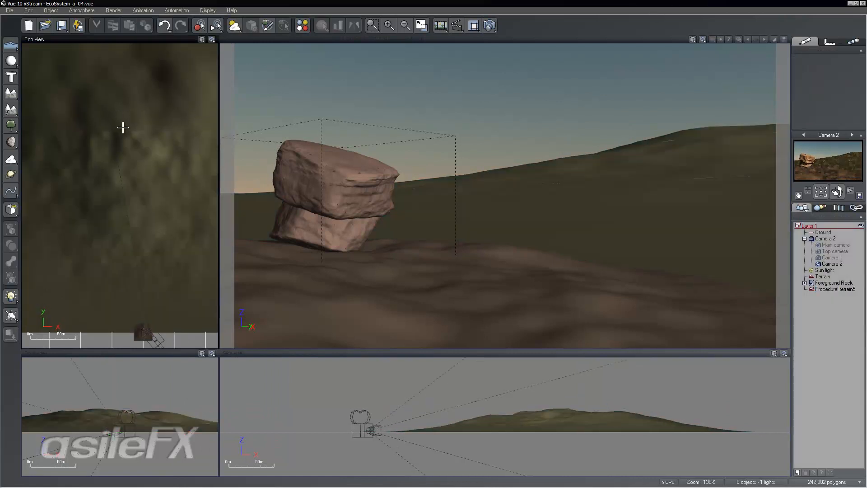
# Step: Draw a closed, rounded nine-point spline on the grassy terrain just behind the foreground rock
pyautogui.scroll(6, 151, 207)
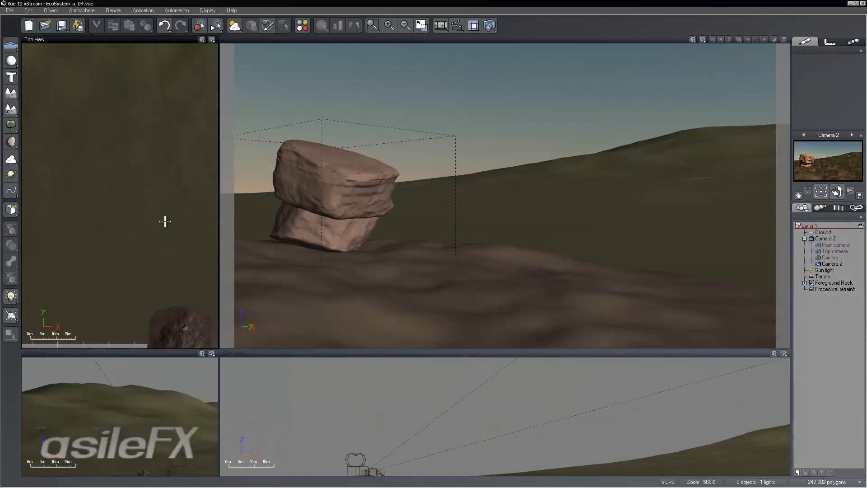
pyautogui.scroll(-2, 160, 221)
pyautogui.moveTo(157, 230); pyautogui.dragTo(146, 231, button='right')
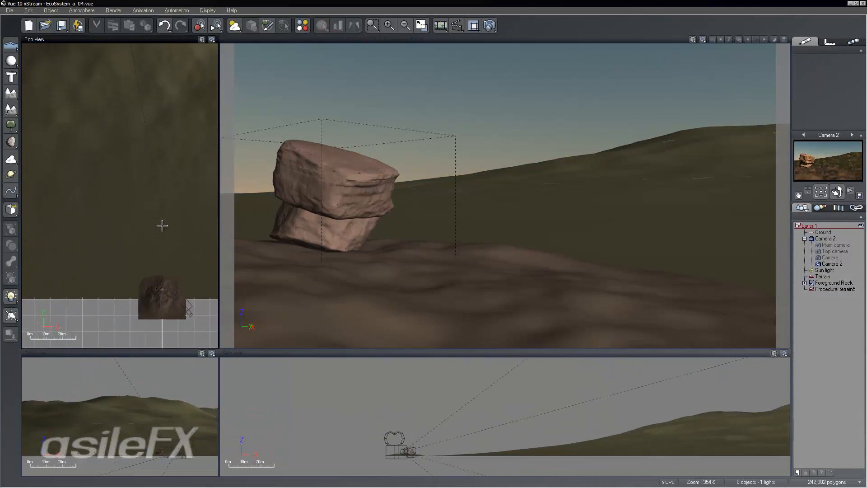
pyautogui.click(12, 189)
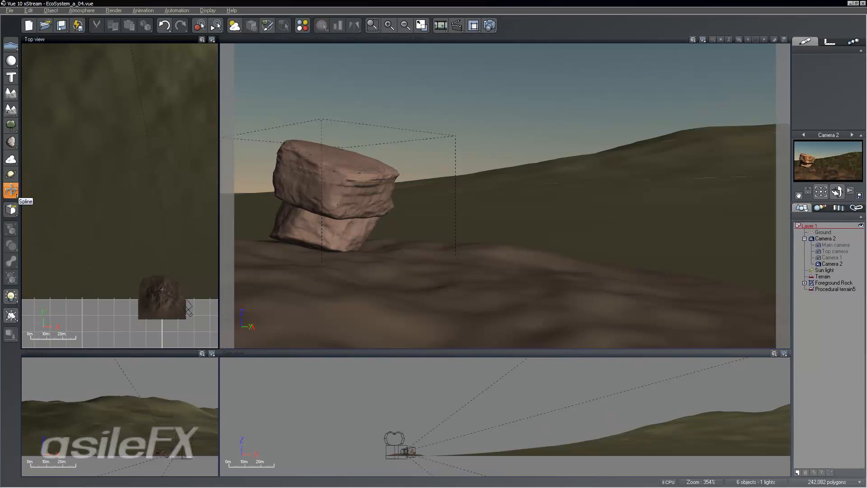
pyautogui.click(11, 192)
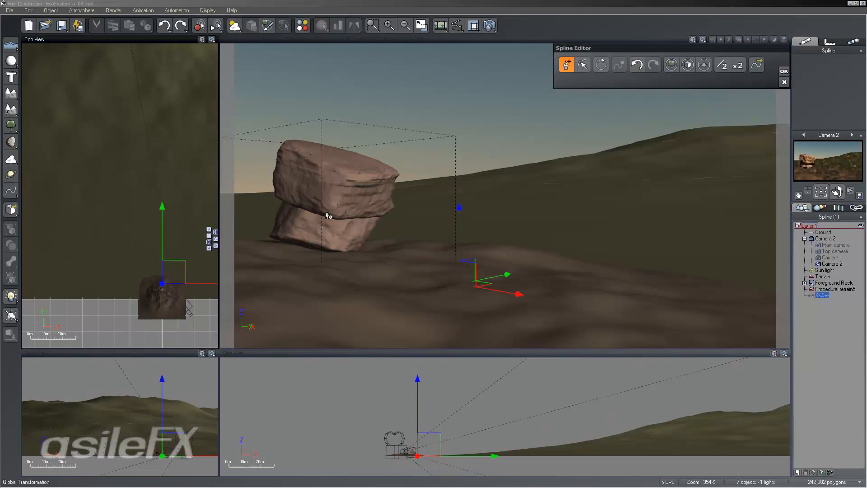
pyautogui.click(495, 202)
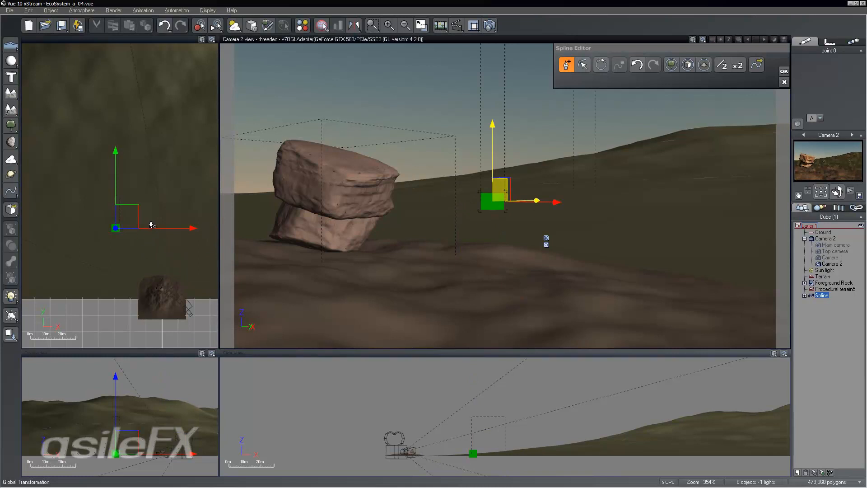
pyautogui.click(174, 240)
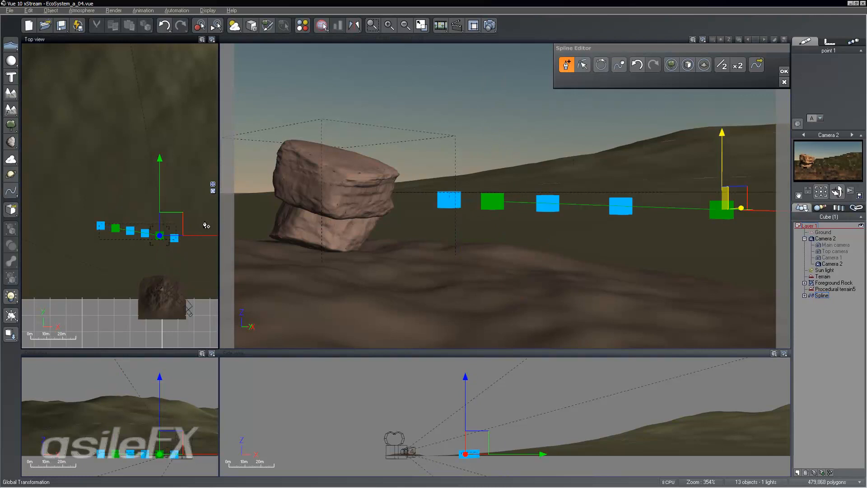
pyautogui.click(198, 215)
pyautogui.click(187, 163)
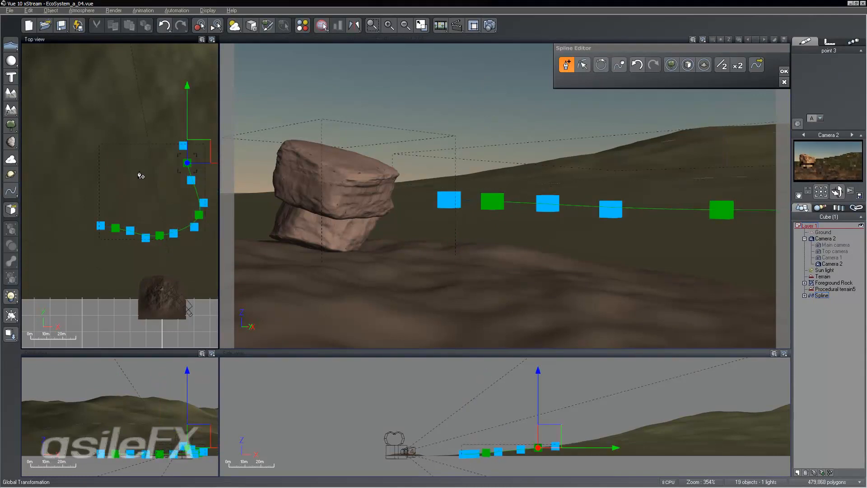
pyautogui.click(138, 162)
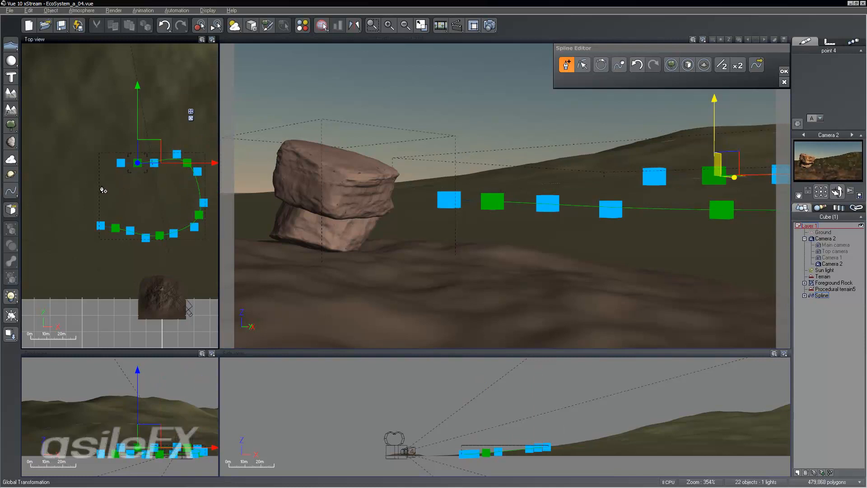
pyautogui.click(101, 185)
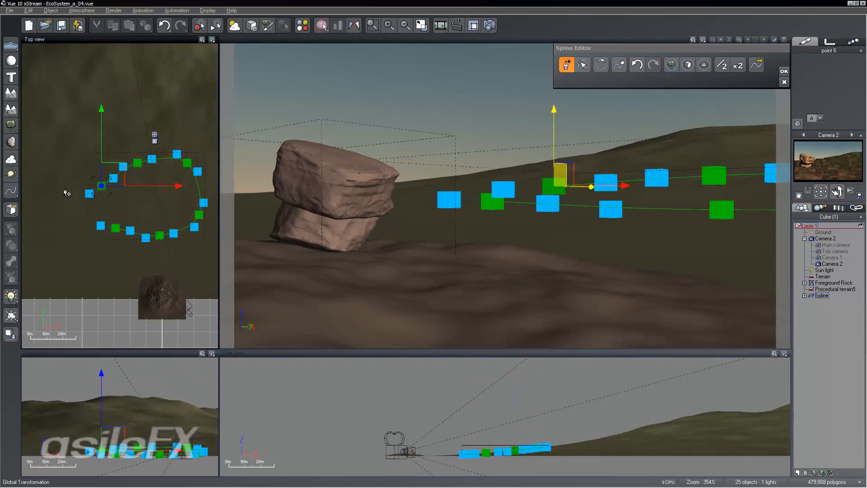
pyautogui.click(66, 187)
pyautogui.click(67, 219)
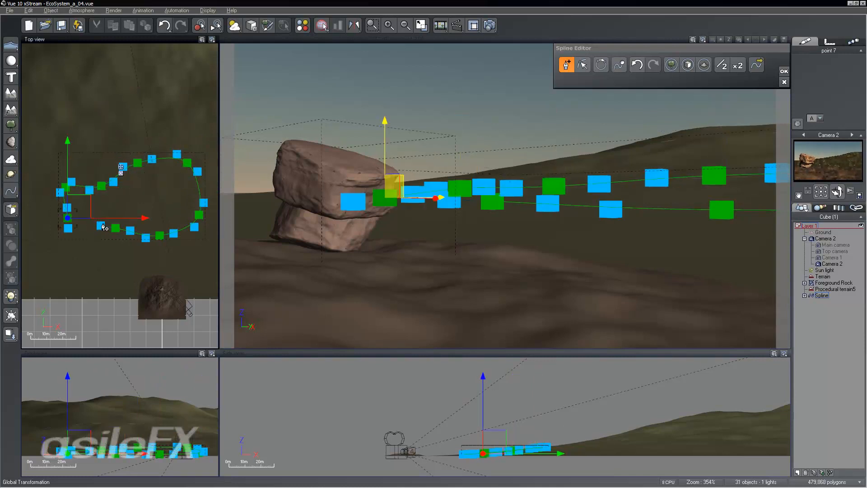
pyautogui.click(90, 226)
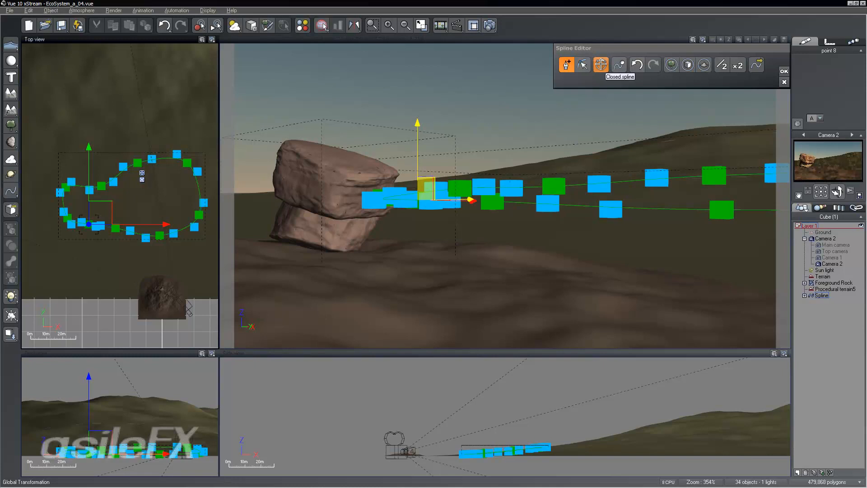
pyautogui.click(601, 65)
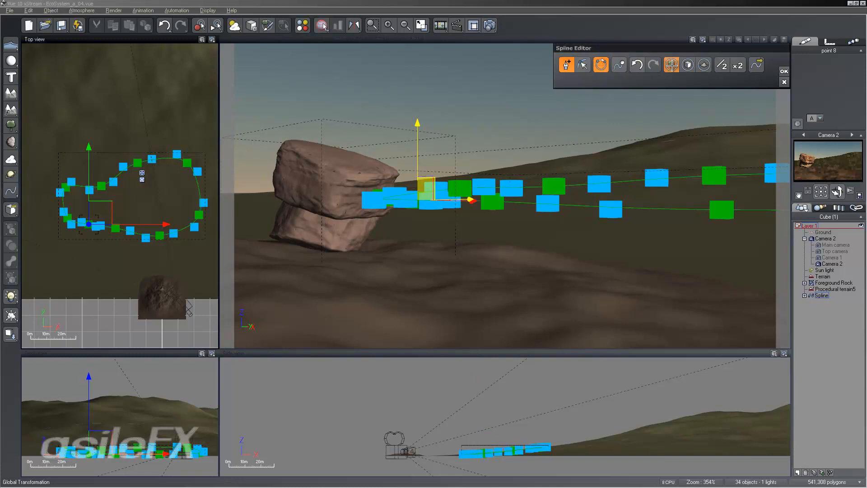
# Step: Set the spline's fill to populate with an EcoSystem and open its fill material for editing
pyautogui.click(672, 65)
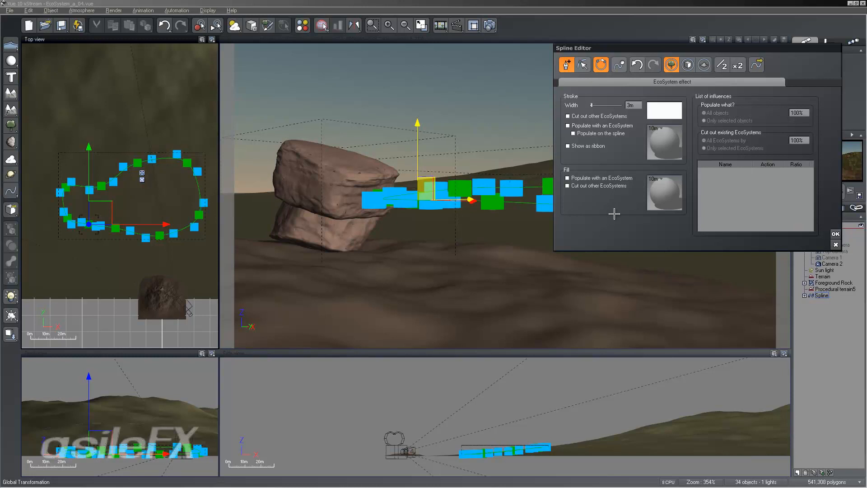
pyautogui.click(591, 178)
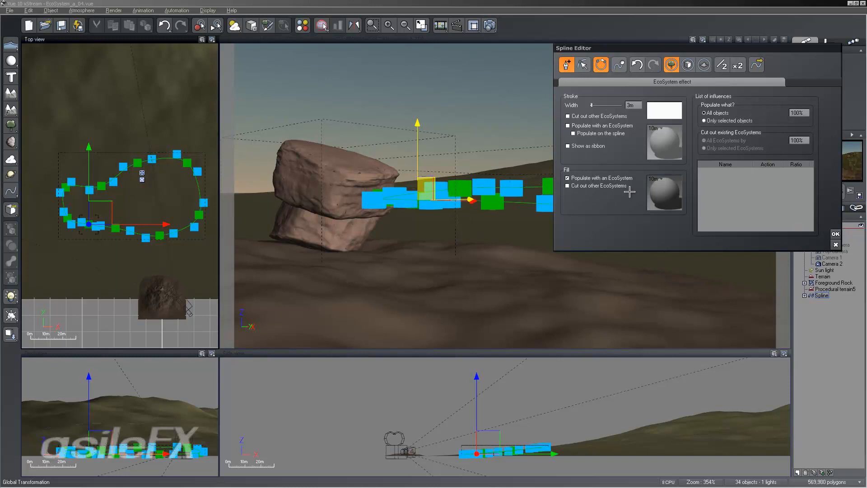
pyautogui.rightClick(674, 194)
pyautogui.click(704, 198)
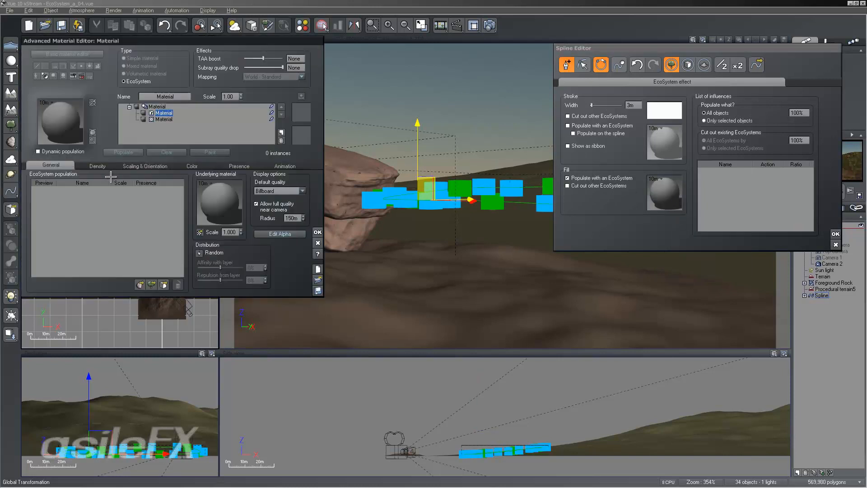
# Step: Add Alder - Late Spring, Summer Cherry Tree and Rural Maple Tree to the fill material's EcoSystem population
pyautogui.click(152, 285)
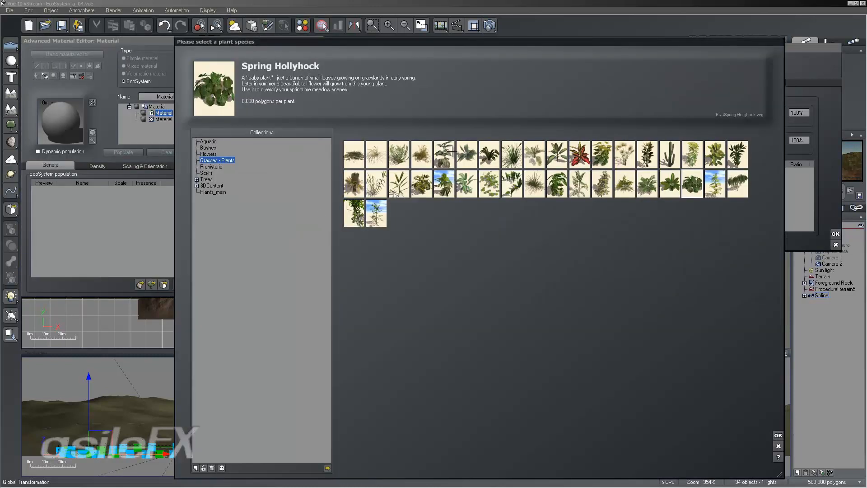
pyautogui.click(209, 179)
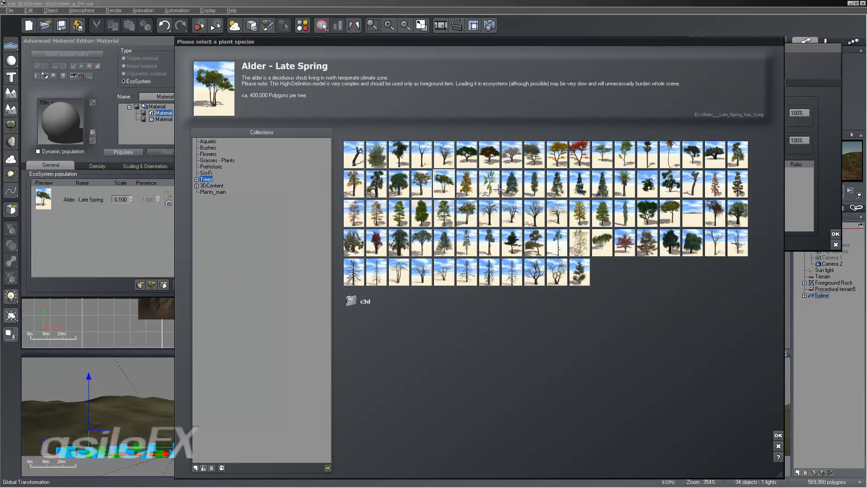
pyautogui.click(466, 155)
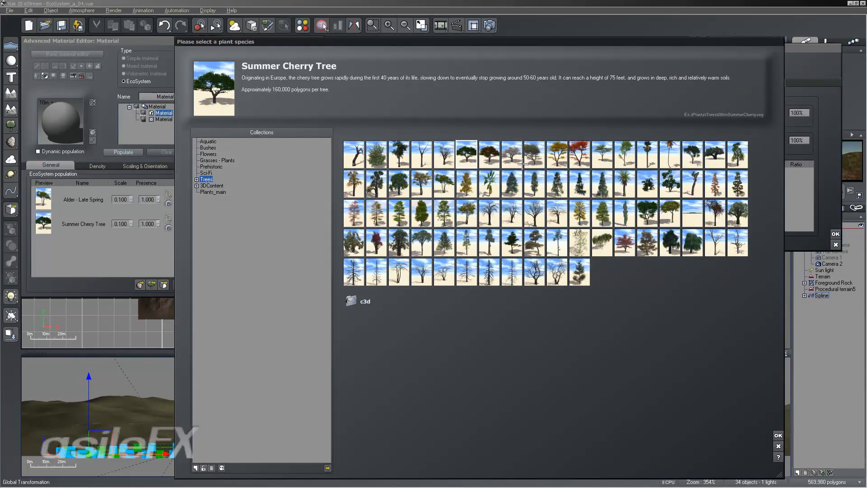
pyautogui.click(534, 154)
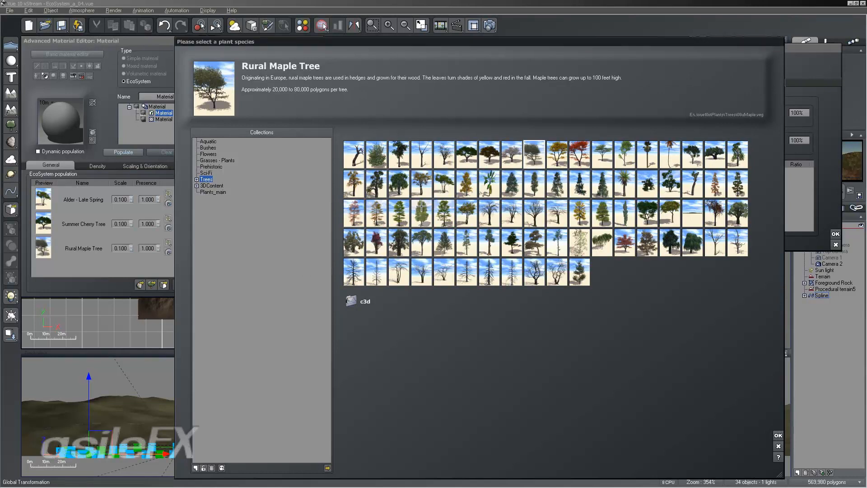
# Step: Add Sonneratia to the fill material's EcoSystem population and populate the spline's fill
pyautogui.click(528, 240)
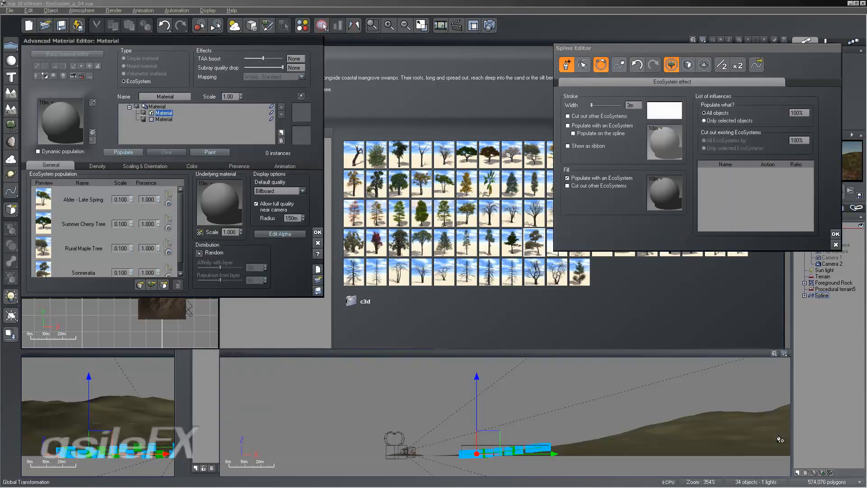
pyautogui.click(777, 435)
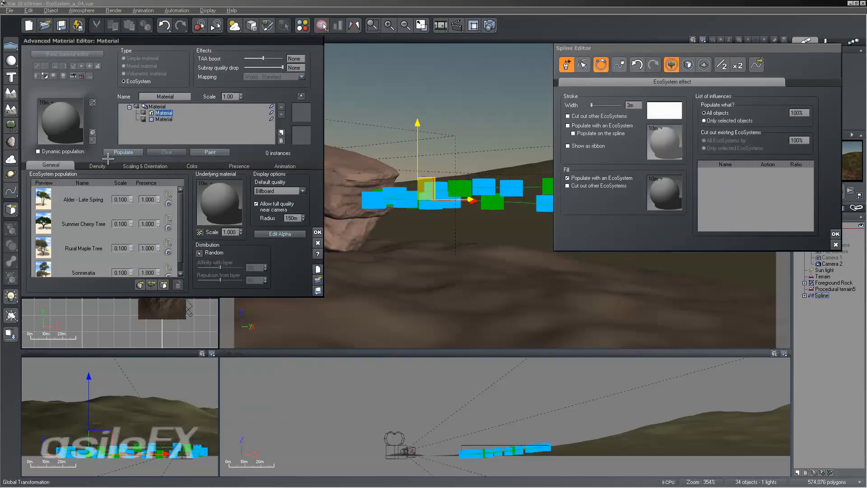
pyautogui.click(122, 152)
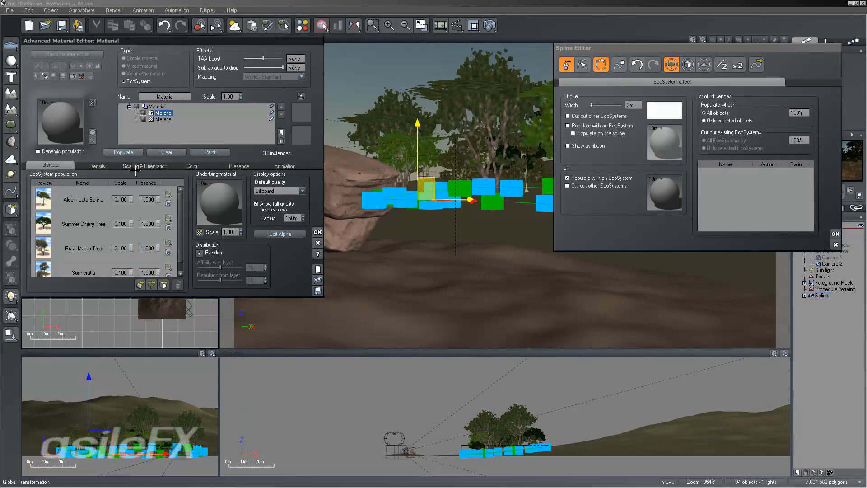
# Step: Set the fill EcoSystem's overall scaling to 0.573 and repopulate
pyautogui.click(97, 166)
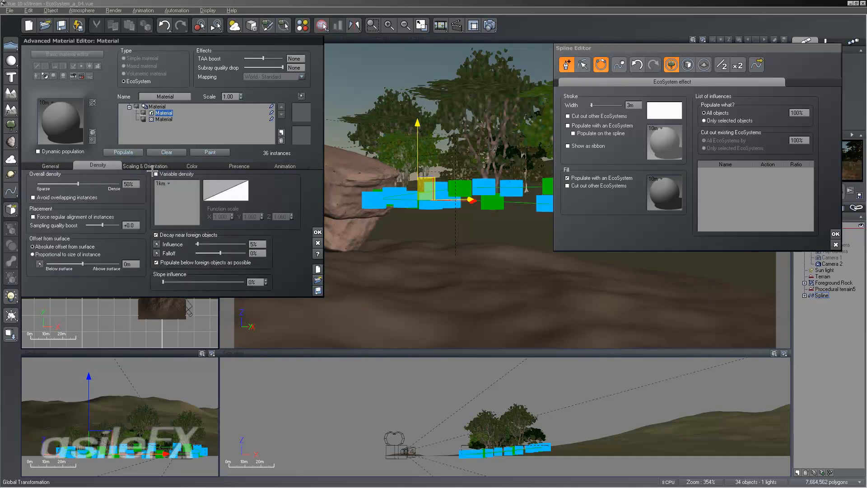
pyautogui.click(146, 166)
pyautogui.click(123, 152)
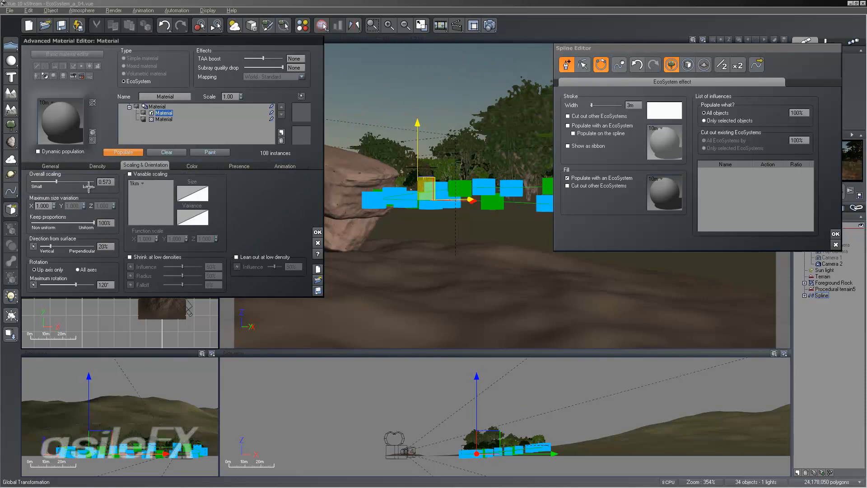
# Step: Set Rural Maple Tree's scale to .06 and the overall density to 60%, repopulating the fill after each change
pyautogui.click(51, 166)
pyautogui.click(119, 248)
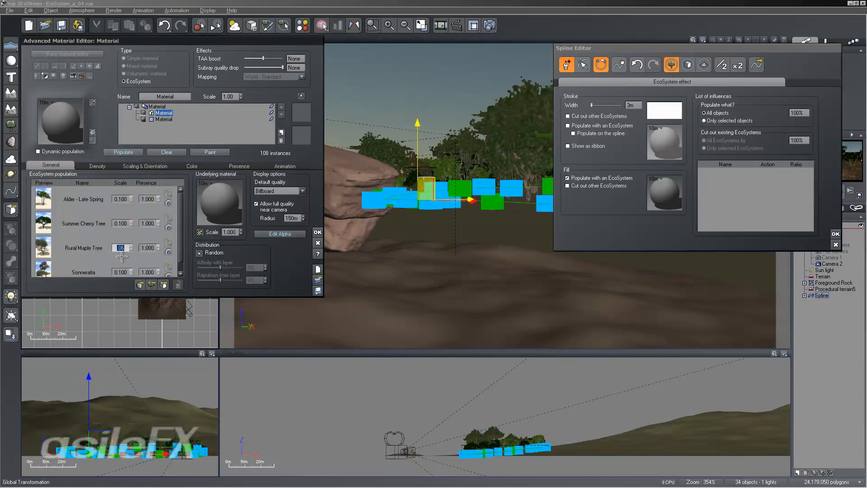
pyautogui.click(142, 152)
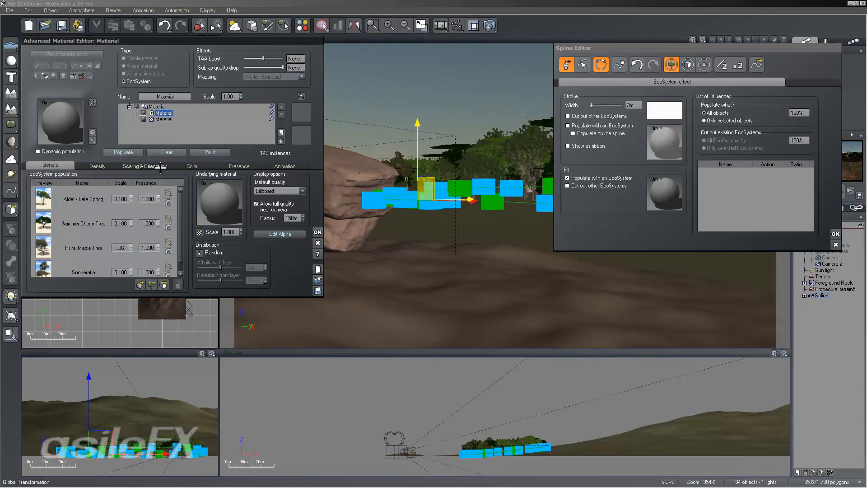
pyautogui.click(106, 167)
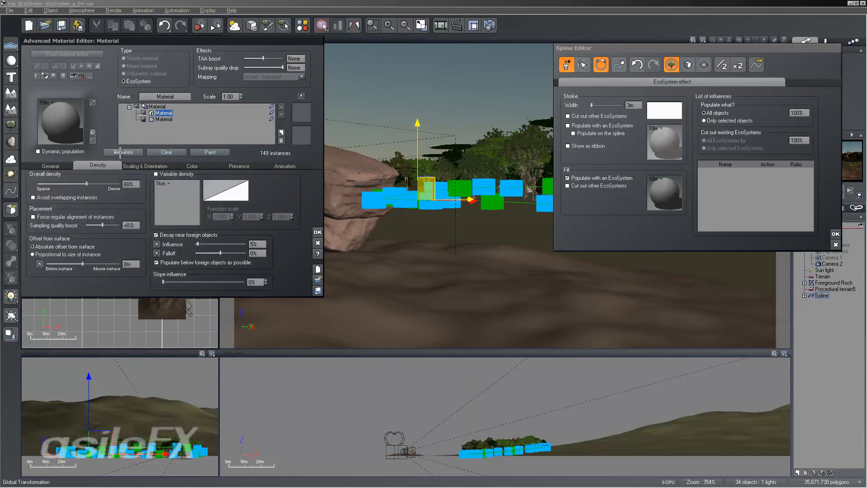
pyautogui.click(120, 152)
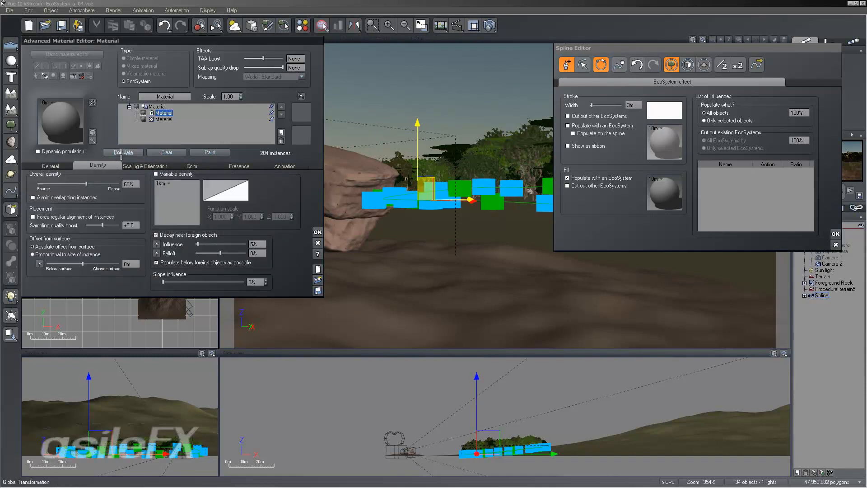
# Step: Check the tree coverage inside the spline from above and accept the fill material
pyautogui.moveTo(650, 66); pyautogui.dragTo(440, 265)
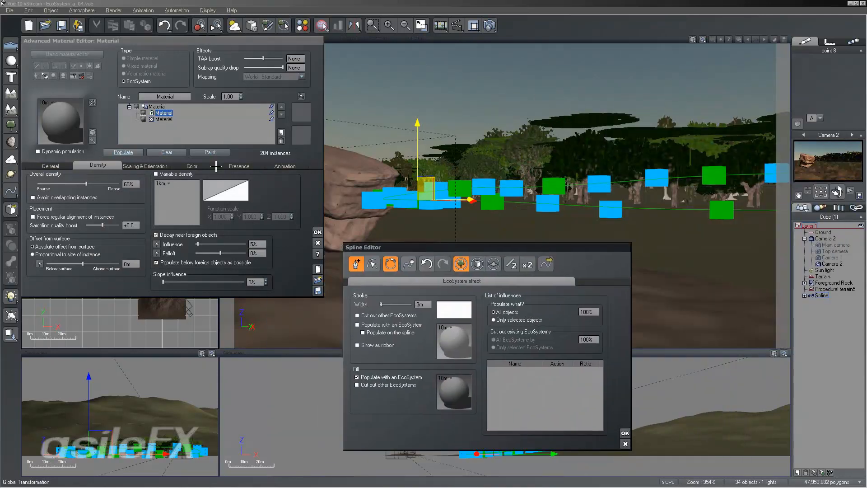
pyautogui.moveTo(318, 41); pyautogui.dragTo(582, 53)
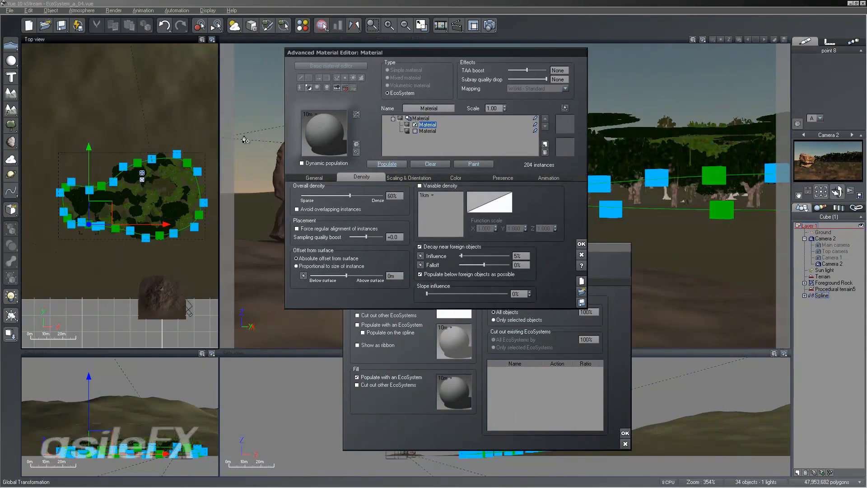
pyautogui.scroll(5, 171, 225)
pyautogui.scroll(-2, 103, 238)
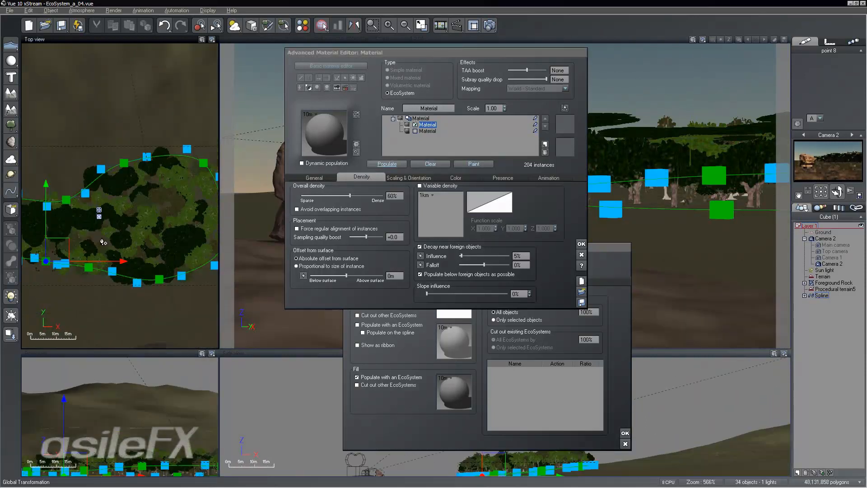
pyautogui.scroll(-2, 169, 224)
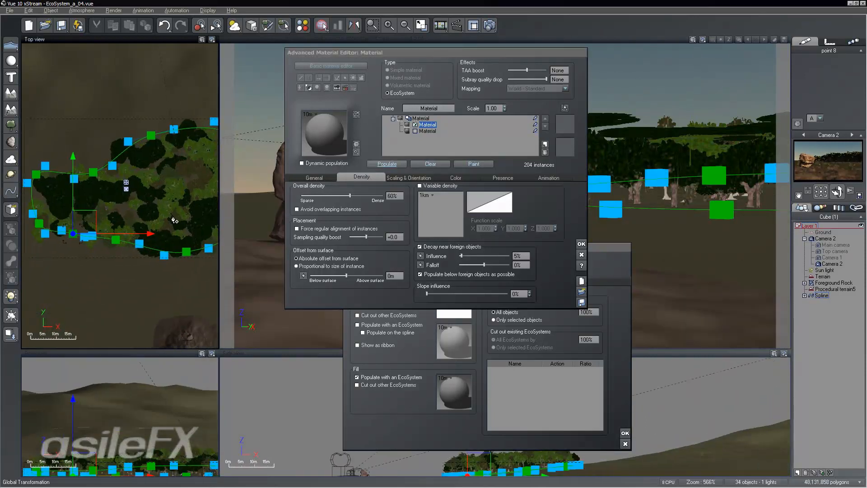
pyautogui.click(580, 243)
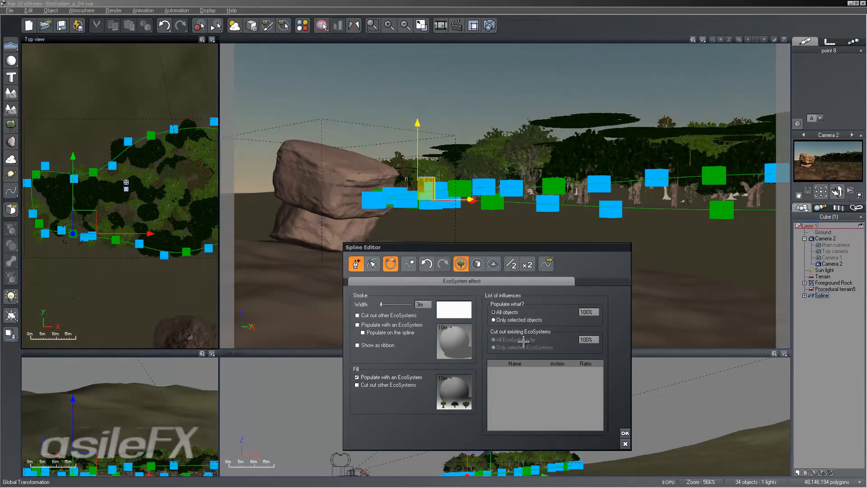
# Step: Make the spline's fill cut out other EcoSystems and accept the spline changes
pyautogui.click(382, 385)
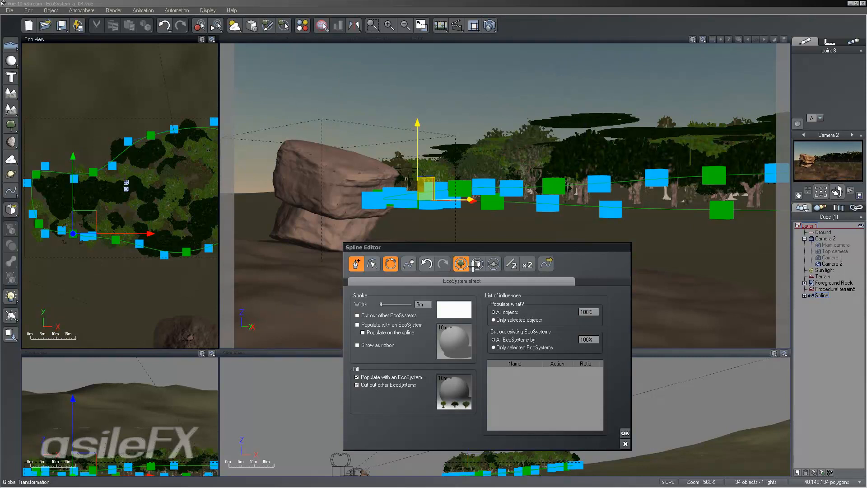
pyautogui.moveTo(483, 248); pyautogui.dragTo(357, 141)
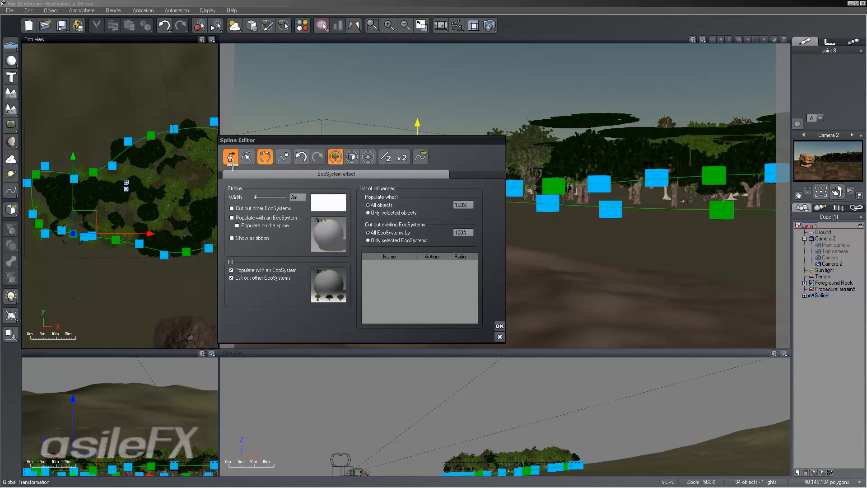
pyautogui.click(499, 326)
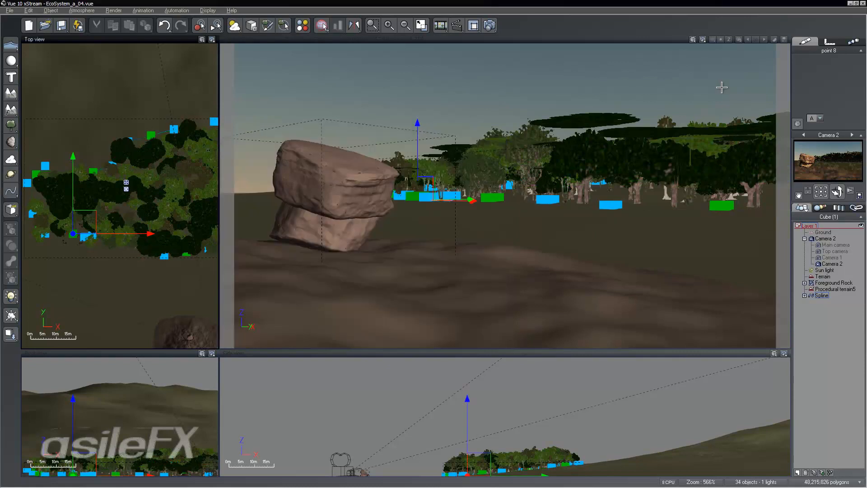
# Step: Maximise the Camera 2 view and reopen the spline's fill material for editing
pyautogui.doubleClick(623, 37)
pyautogui.click(774, 378)
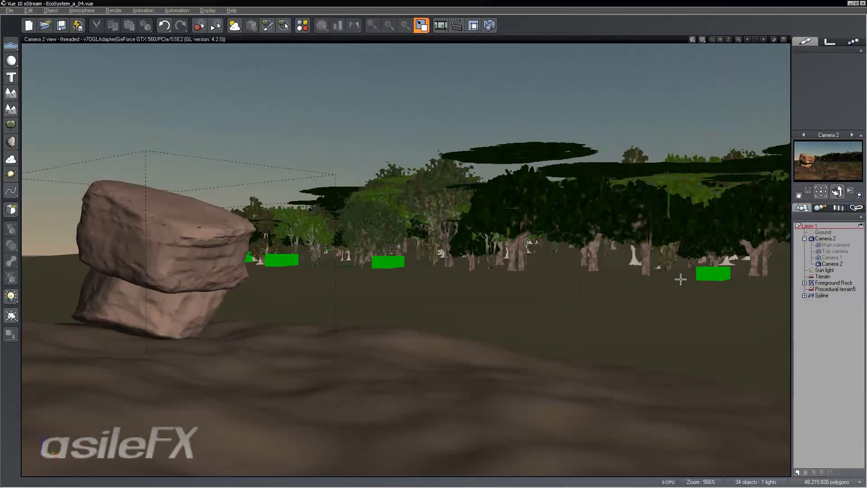
pyautogui.click(822, 295)
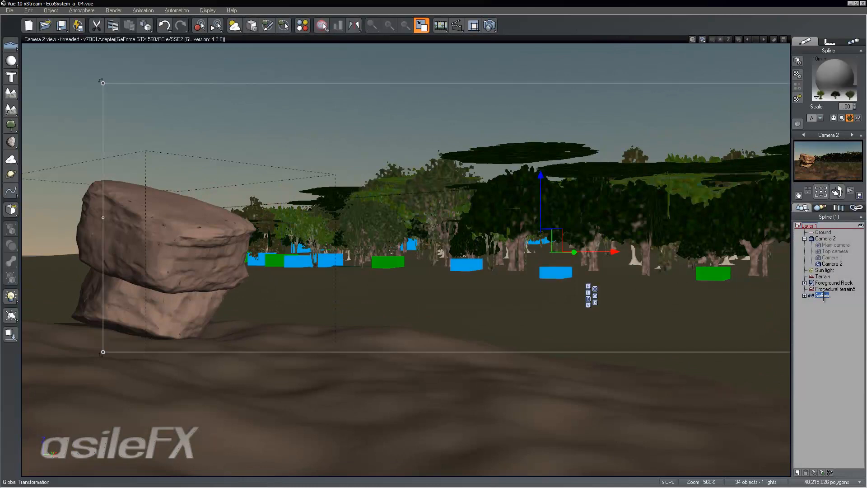
pyautogui.rightClick(822, 295)
pyautogui.click(798, 262)
pyautogui.click(334, 289)
pyautogui.click(347, 284)
pyautogui.click(349, 281)
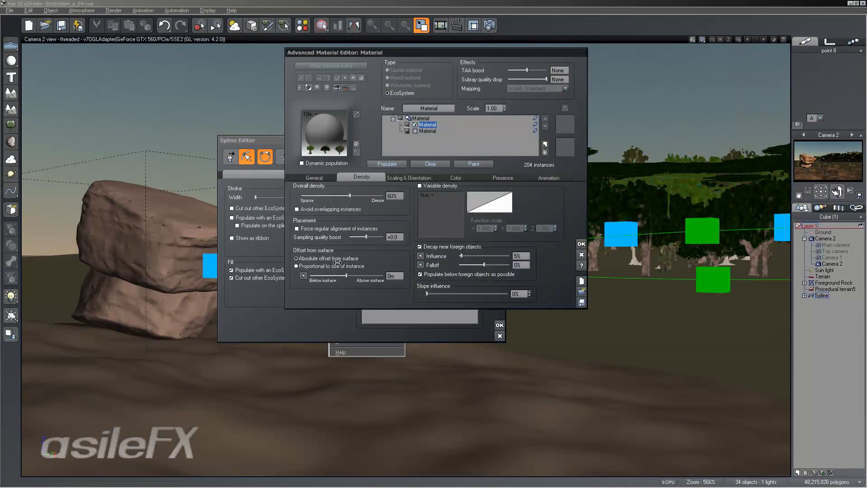
# Step: Enable dynamic population for the fill material, preview it, and accept the material and spline changes
pyautogui.click(343, 163)
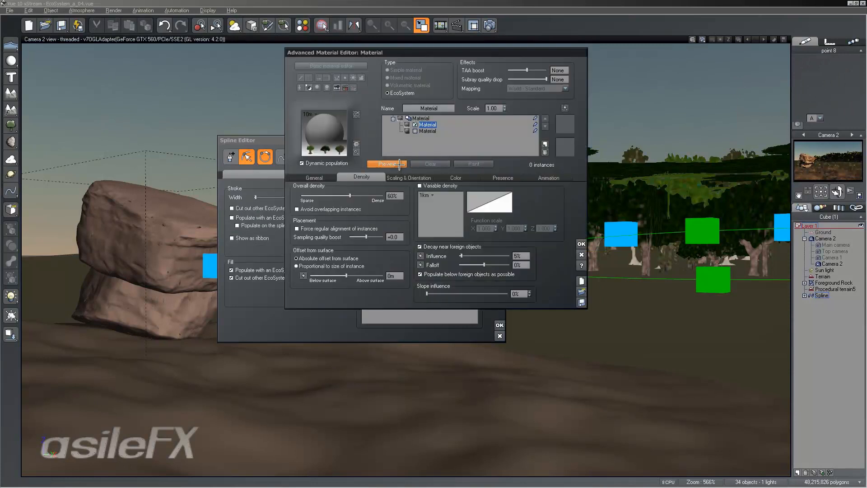
pyautogui.click(387, 163)
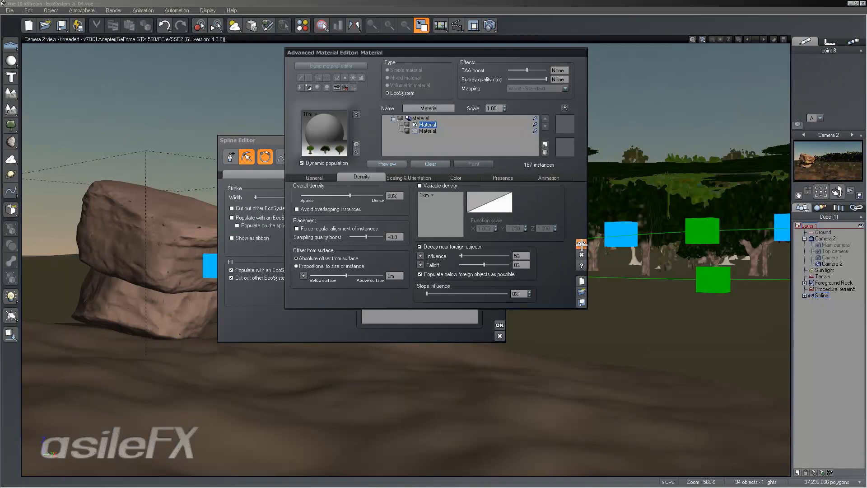
pyautogui.click(581, 244)
pyautogui.click(499, 323)
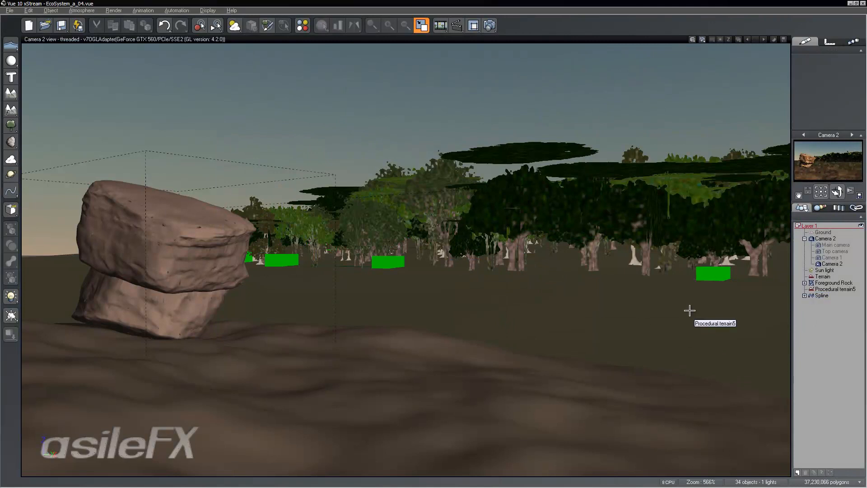
# Step: Set the spline's stroke to populate with an EcoSystem and open its stroke material for editing
pyautogui.click(819, 296)
pyautogui.rightClick(496, 235)
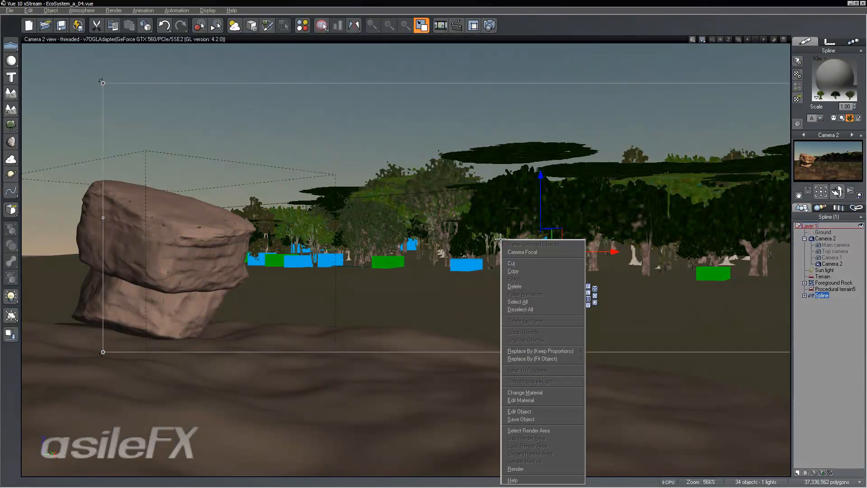
pyautogui.click(533, 410)
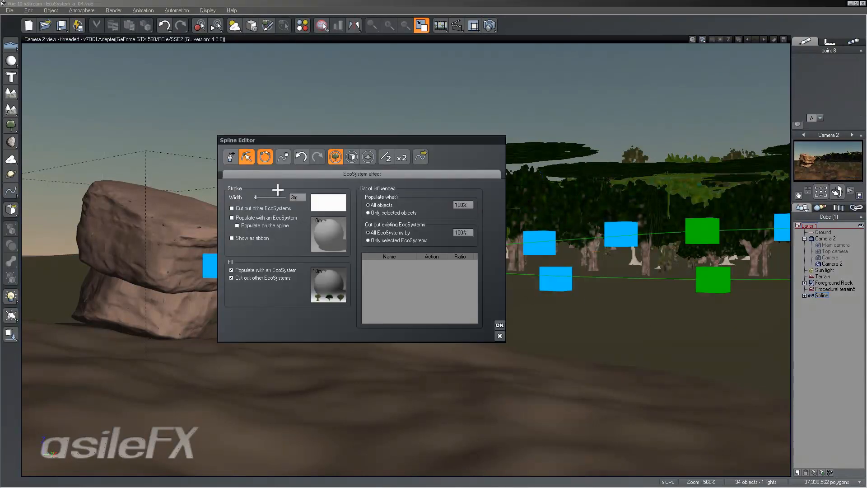
pyautogui.click(264, 217)
pyautogui.rightClick(332, 233)
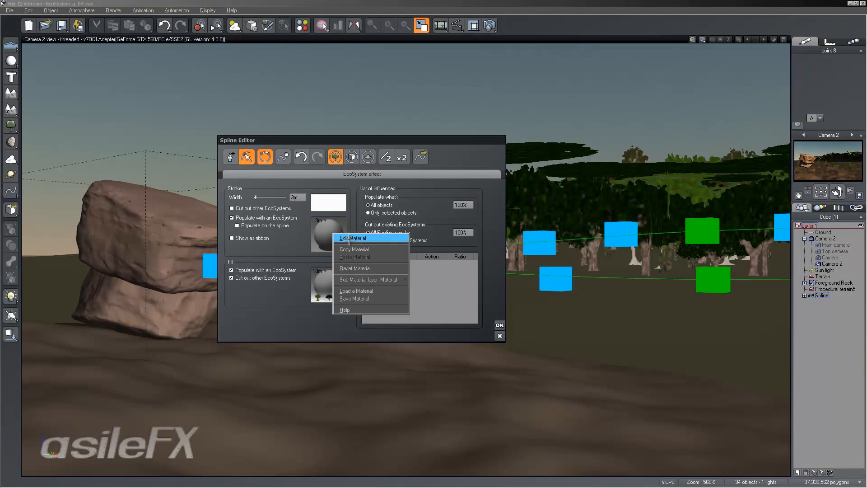
pyautogui.click(350, 238)
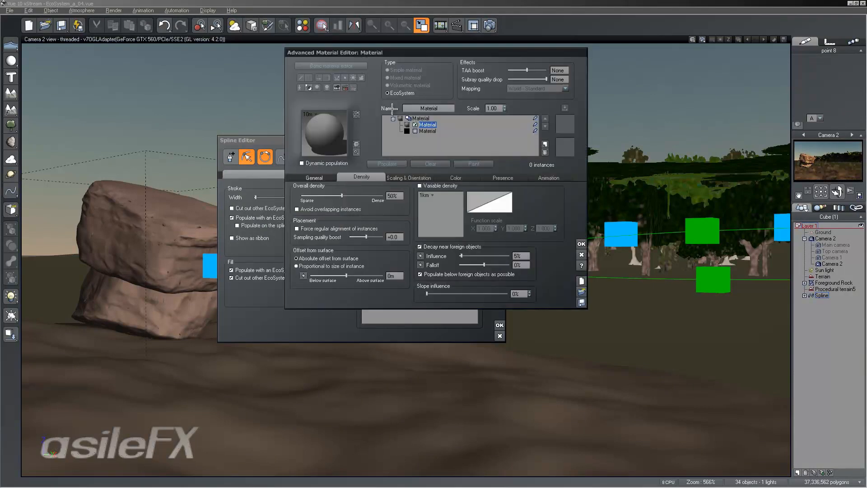
# Step: Add Bush 1 - Crawling and Bush 1 - Crawling2 to the stroke material's EcoSystem population and populate the stroke
pyautogui.click(314, 176)
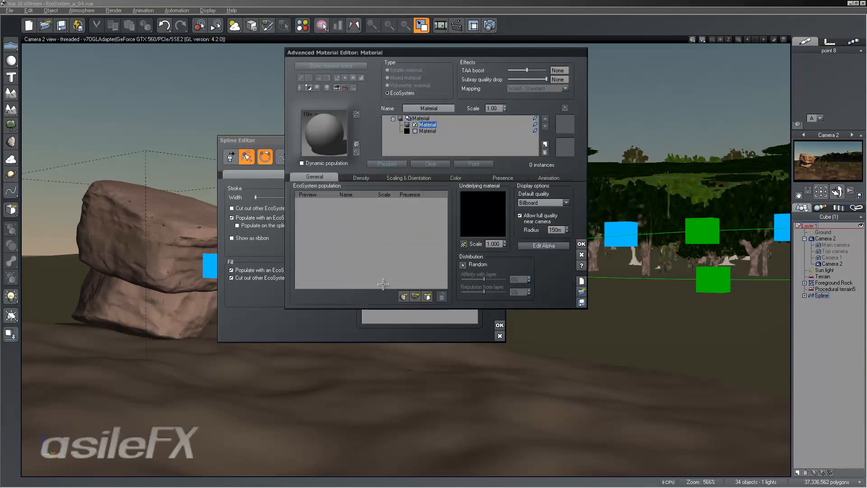
pyautogui.click(415, 295)
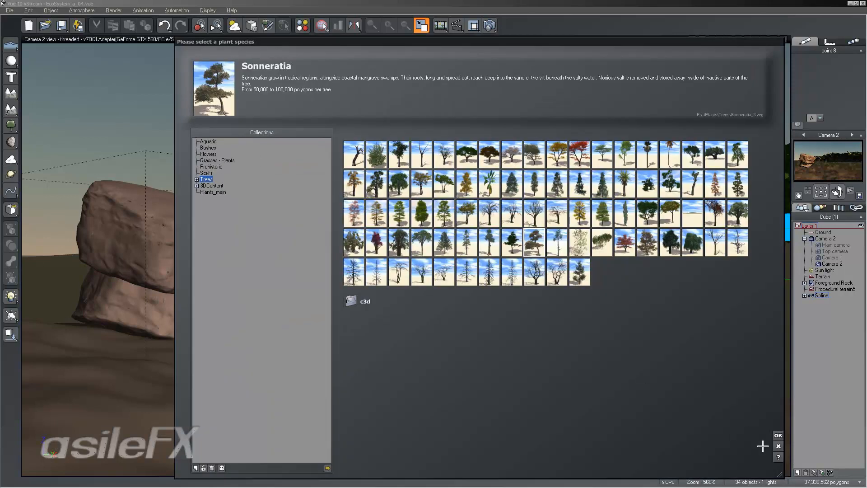
pyautogui.click(777, 446)
pyautogui.moveTo(401, 55); pyautogui.dragTo(137, 41)
pyautogui.click(155, 283)
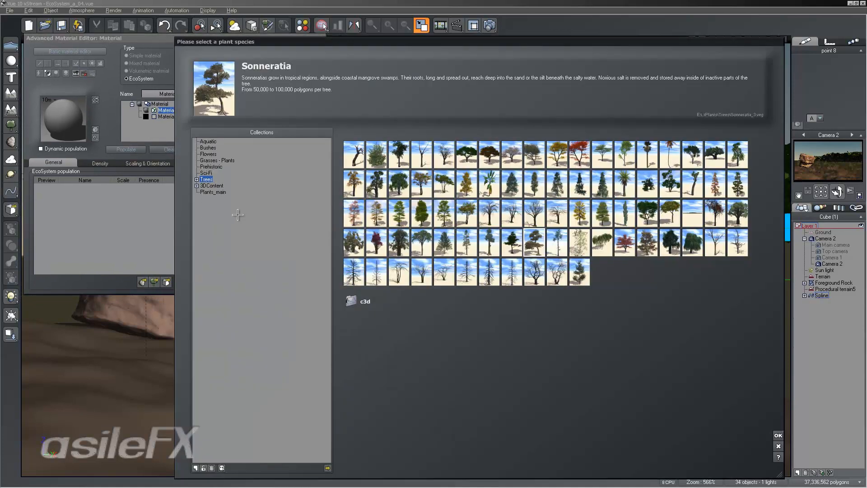
pyautogui.click(208, 148)
pyautogui.doubleClick(443, 149)
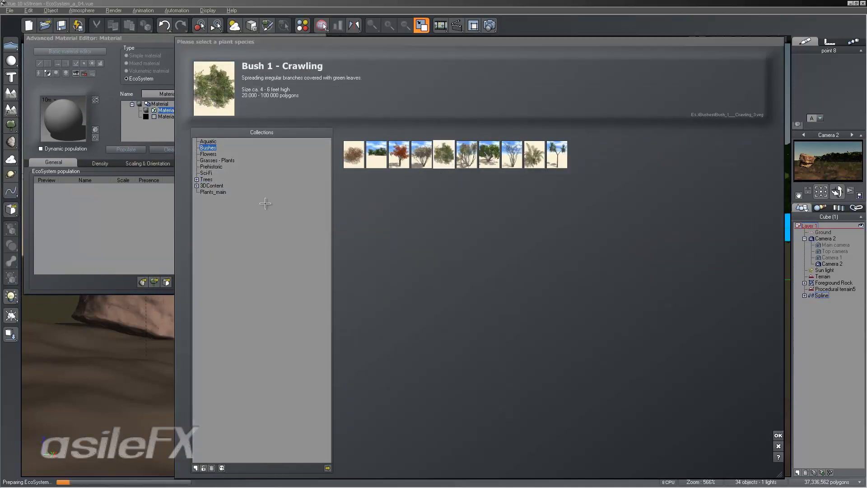
pyautogui.click(376, 154)
pyautogui.moveTo(376, 154); pyautogui.dragTo(142, 233)
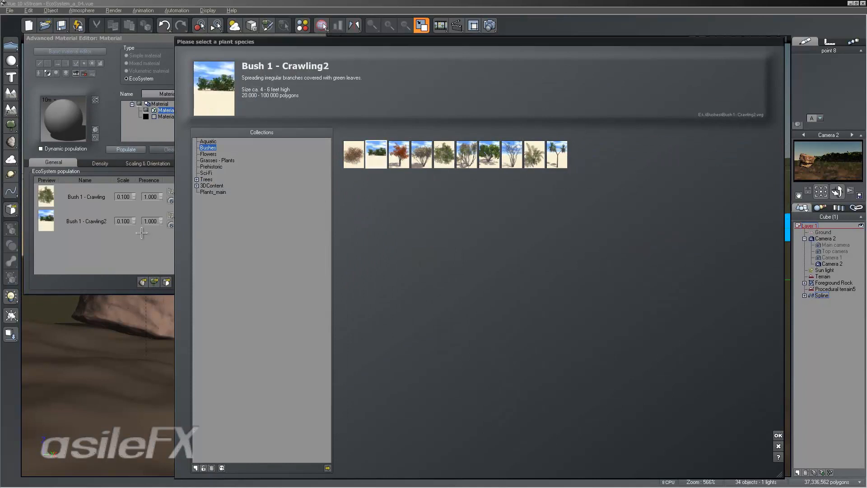
pyautogui.click(778, 435)
pyautogui.click(140, 149)
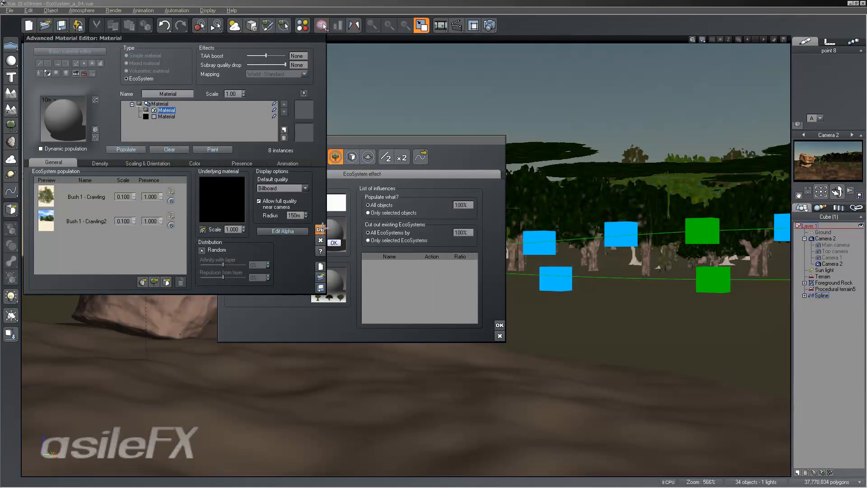
# Step: Set the spline's stroke width to 12.2 m and repopulate the stroke with bushes
pyautogui.moveTo(408, 132); pyautogui.dragTo(526, 81)
pyautogui.moveTo(387, 145); pyautogui.dragTo(379, 145)
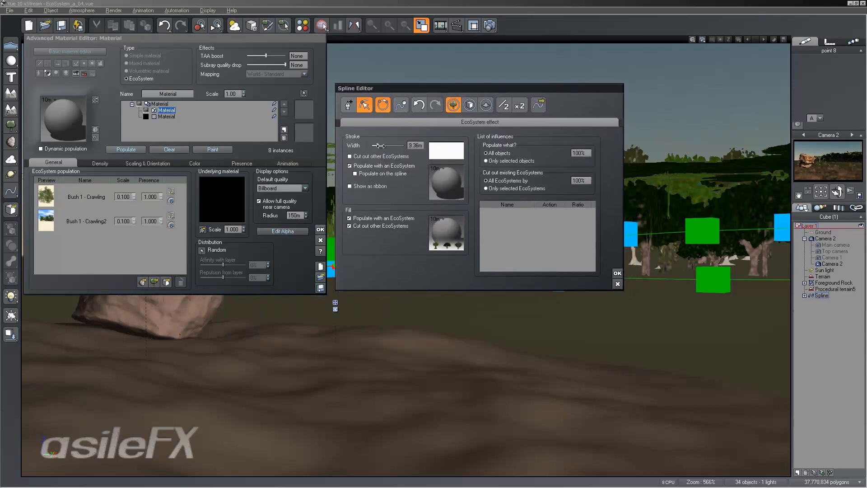
pyautogui.click(135, 149)
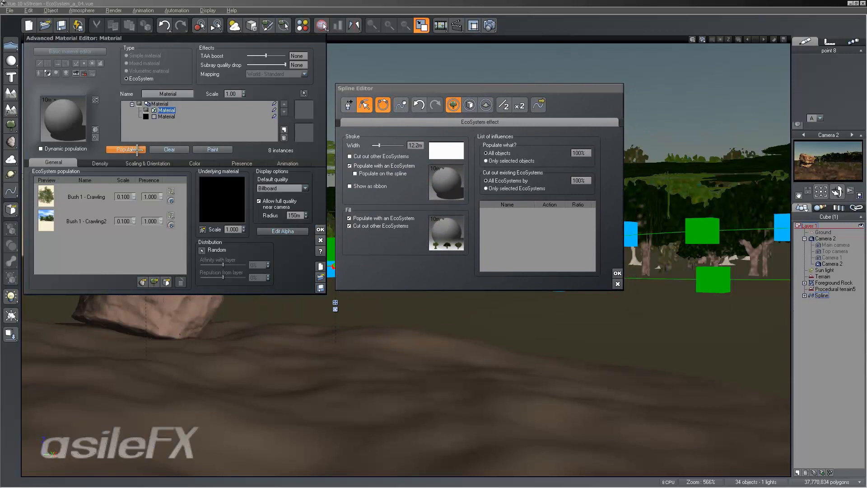
# Step: Set the stroke material's overall density to 78% and its overall scaling to 0.355 and finally 0.209, repopulating the bushes after each change
pyautogui.click(100, 162)
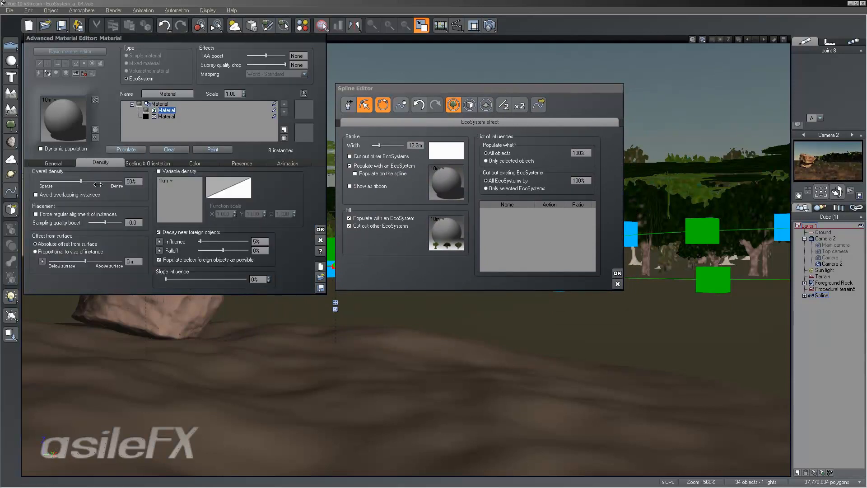
pyautogui.click(118, 149)
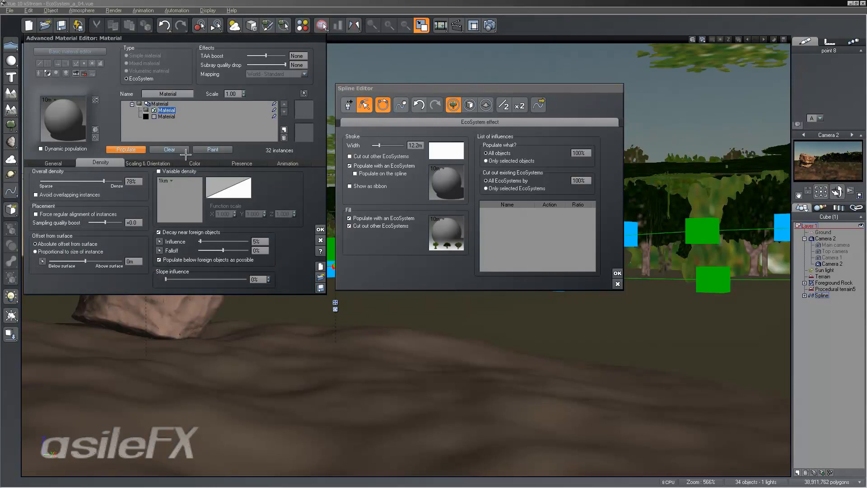
pyautogui.click(156, 166)
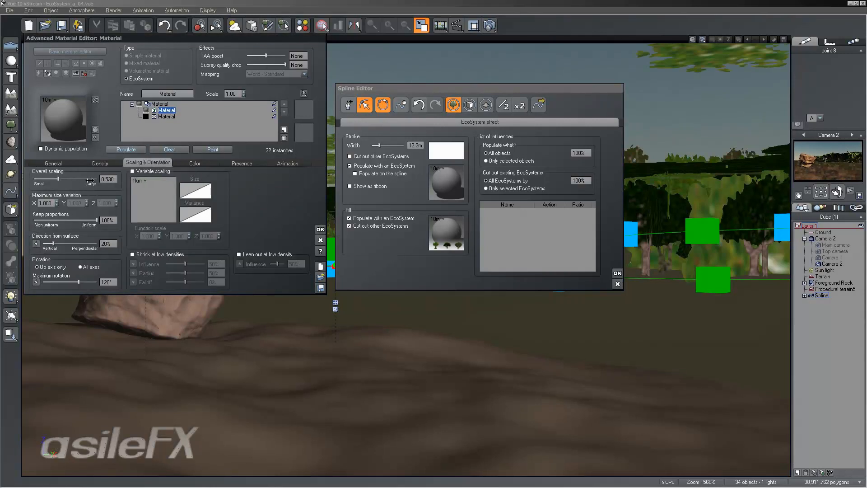
pyautogui.moveTo(85, 181); pyautogui.dragTo(82, 180)
pyautogui.click(134, 149)
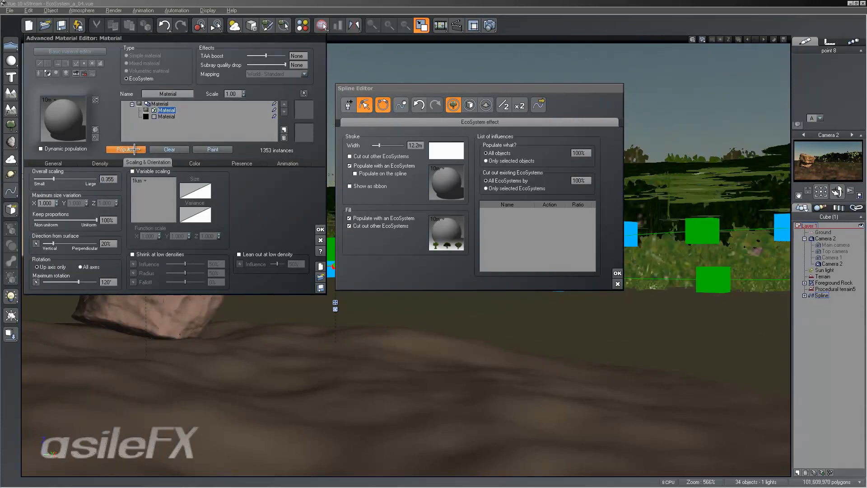
pyautogui.moveTo(54, 179); pyautogui.dragTo(48, 179)
pyautogui.click(115, 149)
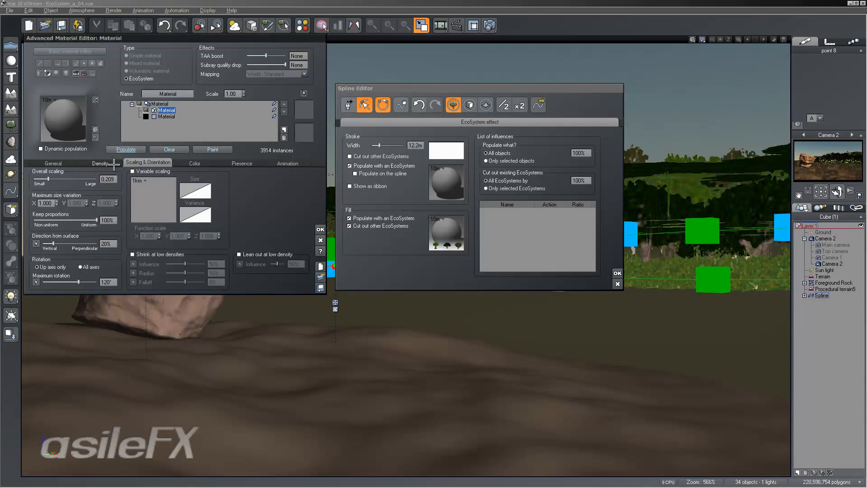
# Step: Enable dynamic population for the bush stroke material, preview it, and accept the material
pyautogui.click(102, 163)
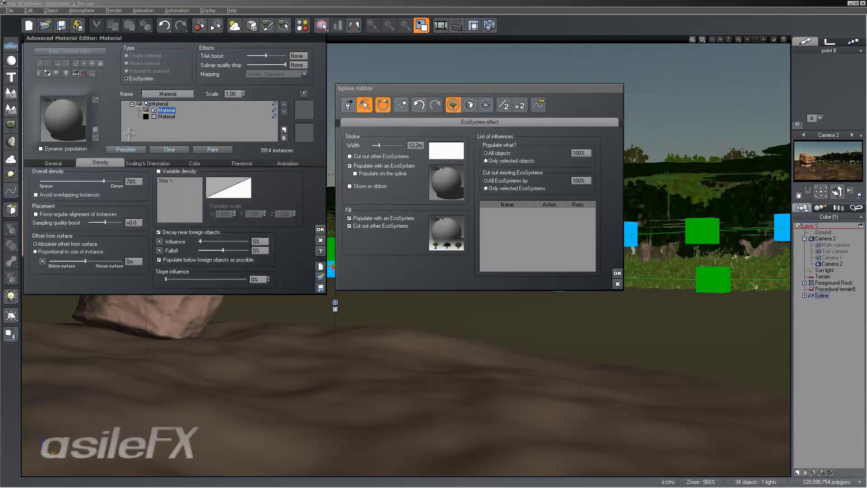
pyautogui.click(76, 149)
pyautogui.click(126, 149)
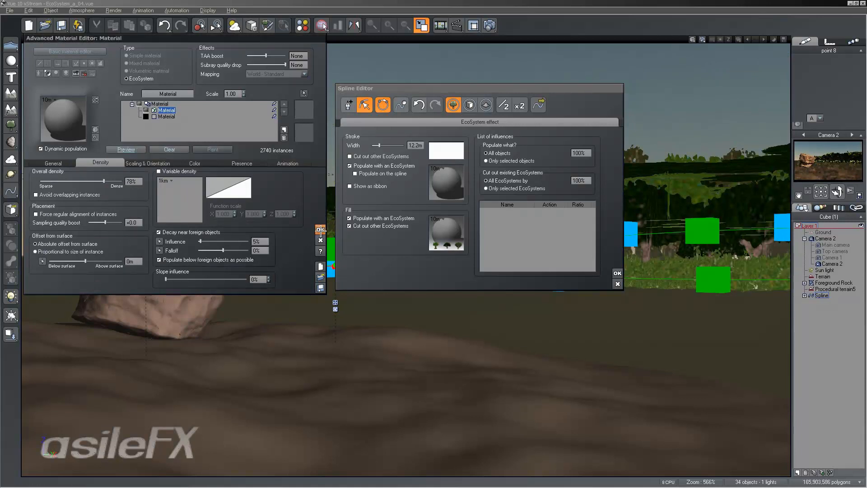
pyautogui.click(320, 229)
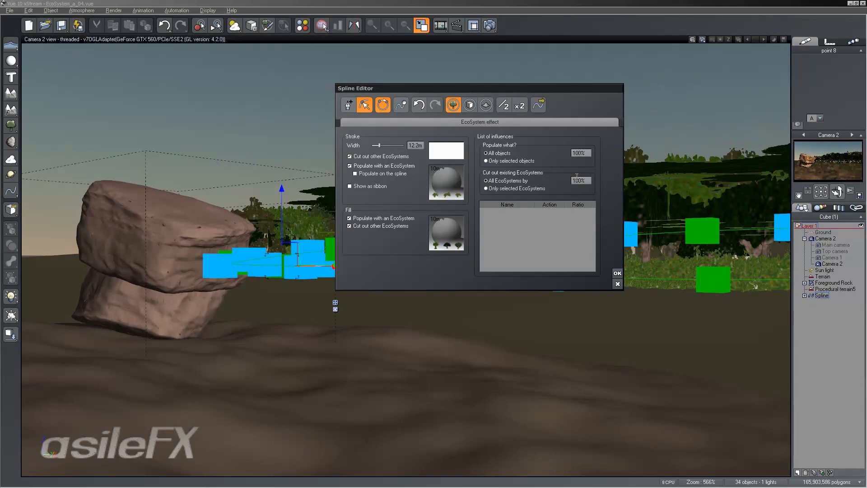
# Step: Enable the stroke's cut-out of other EcoSystems, inspect the selected-EcoSystems option, restore cutting out all EcoSystems by 100%, accept the spline, and deselect it
pyautogui.click(528, 189)
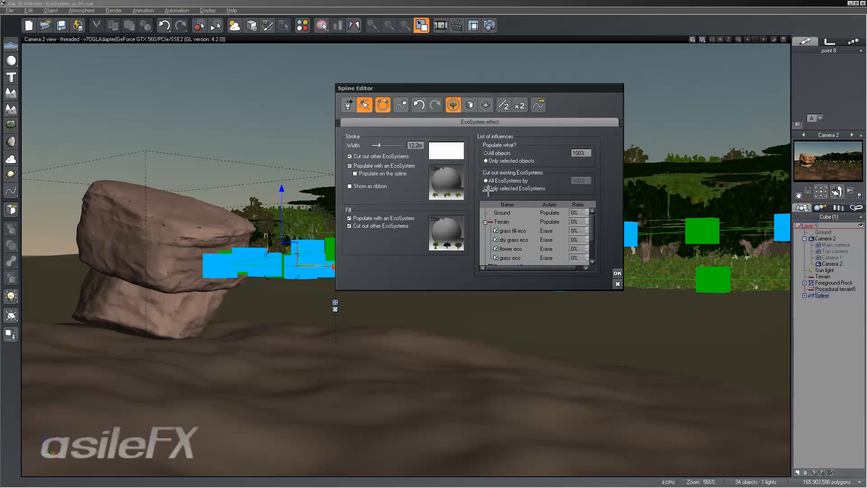
pyautogui.moveTo(594, 228)
pyautogui.mouseDown()
pyautogui.moveTo(594, 248)
pyautogui.moveTo(595, 219)
pyautogui.mouseUp()
pyautogui.click(514, 181)
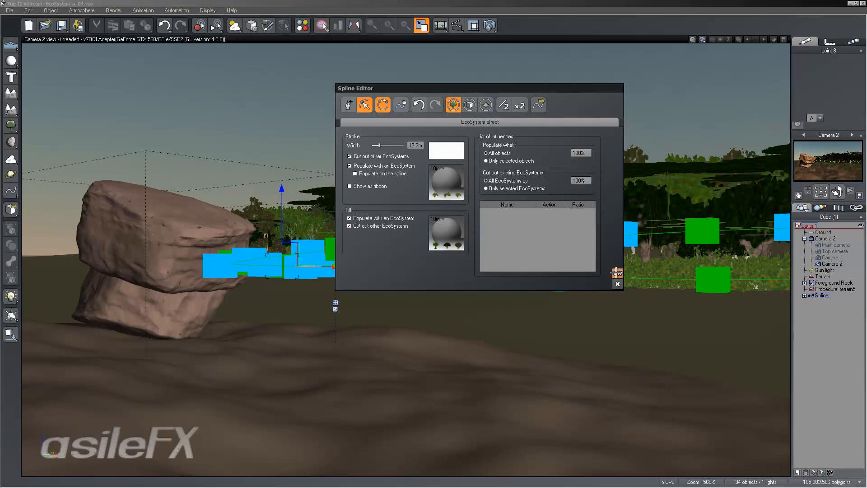
pyautogui.click(617, 272)
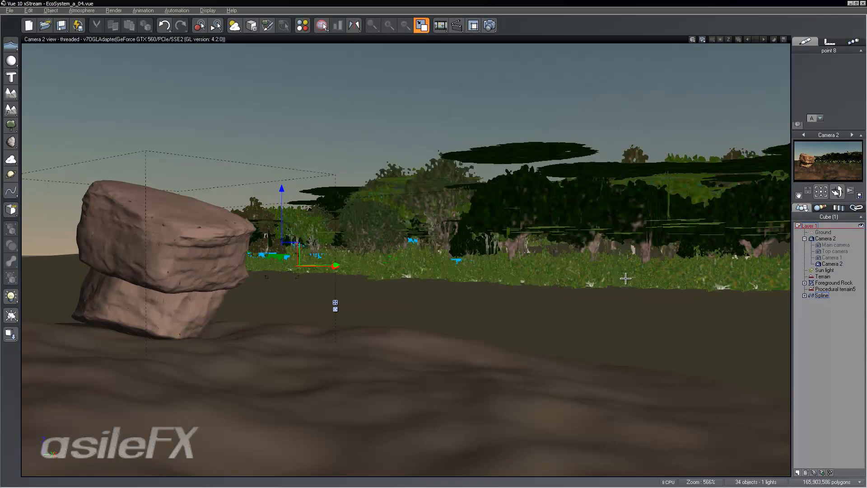
pyautogui.click(835, 319)
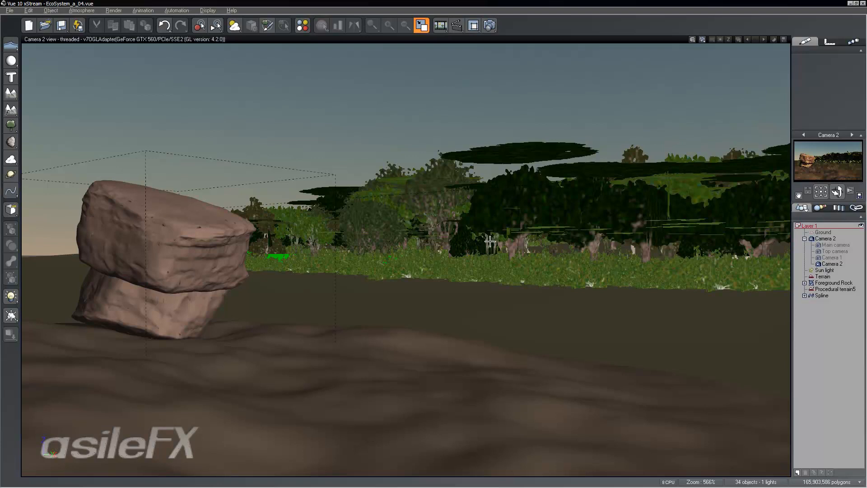
# Step: Open the atmosphere's sky, fog and haze settings and set the aerial perspective to 1
pyautogui.click(97, 11)
pyautogui.click(99, 48)
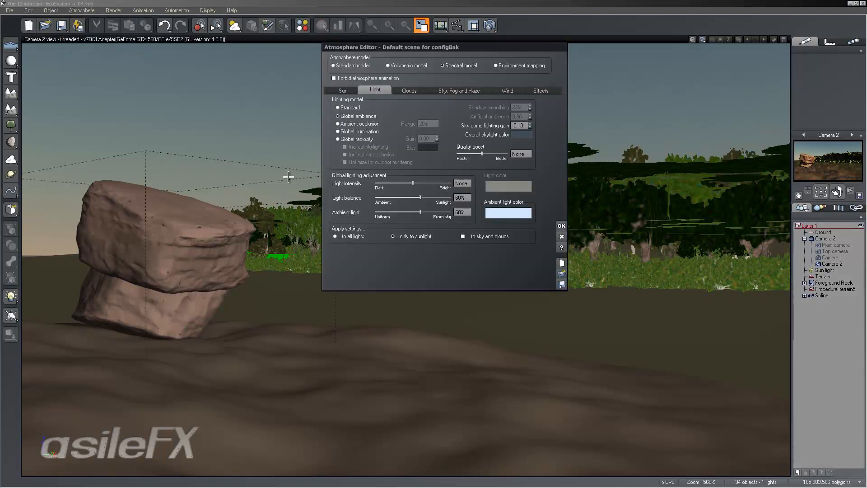
pyautogui.click(459, 90)
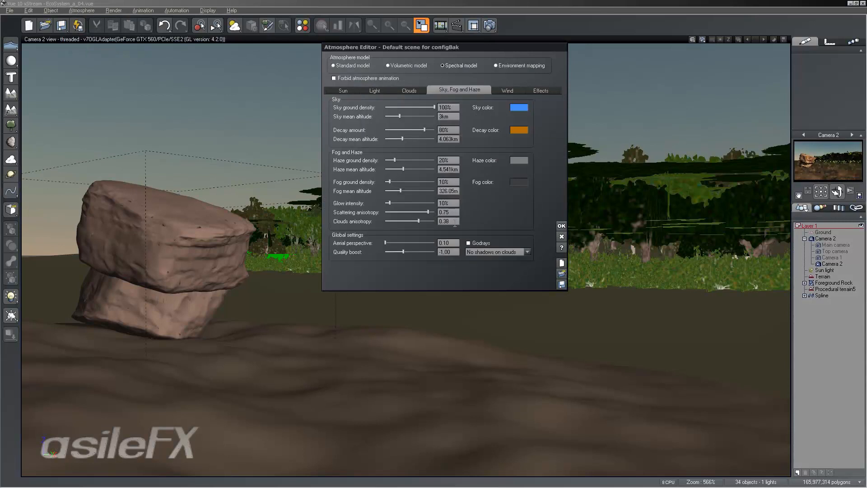
pyautogui.click(454, 243)
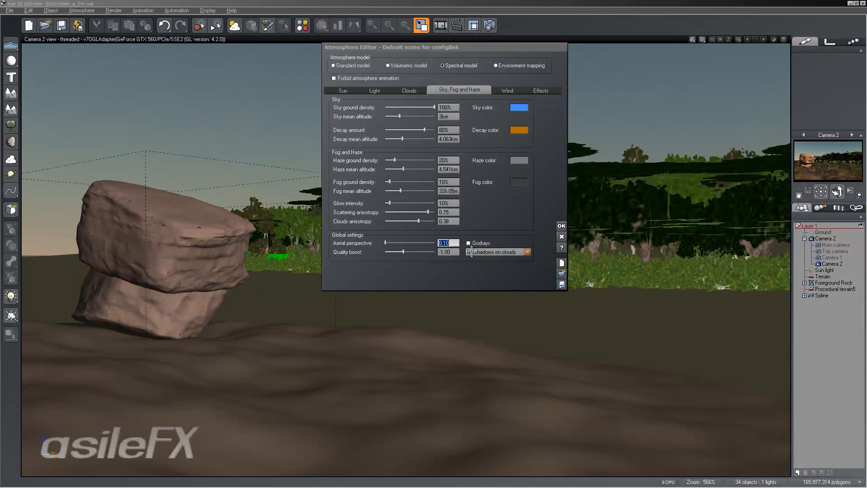
pyautogui.write('1')
pyautogui.press('Return')
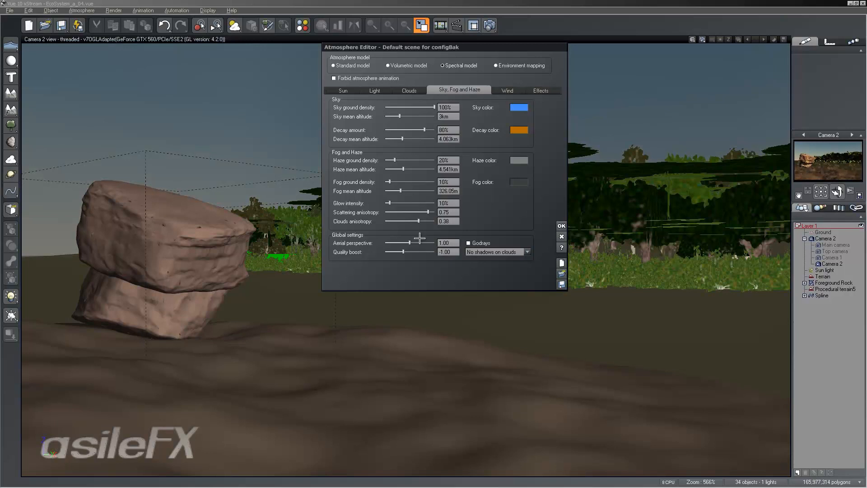
# Step: Try progressively stronger aerial perspective values of 10, 20, 30 and 60 for the atmosphere
pyautogui.moveTo(426, 242); pyautogui.dragTo(442, 237)
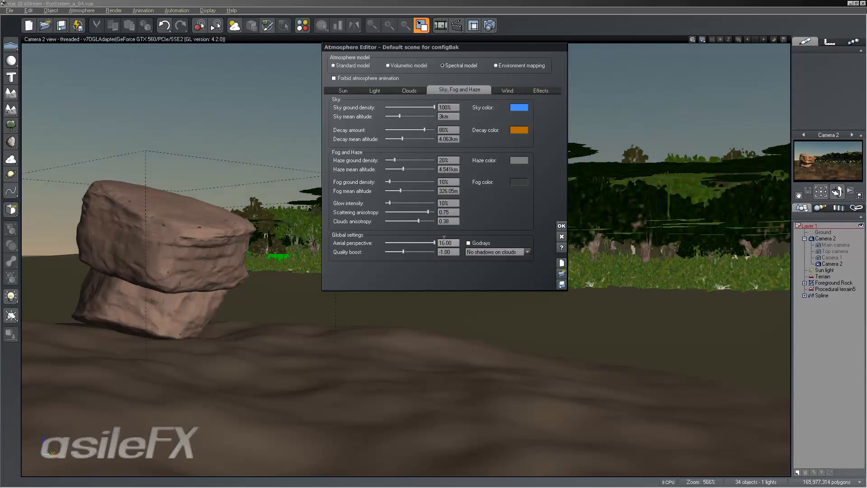
pyautogui.doubleClick(451, 242)
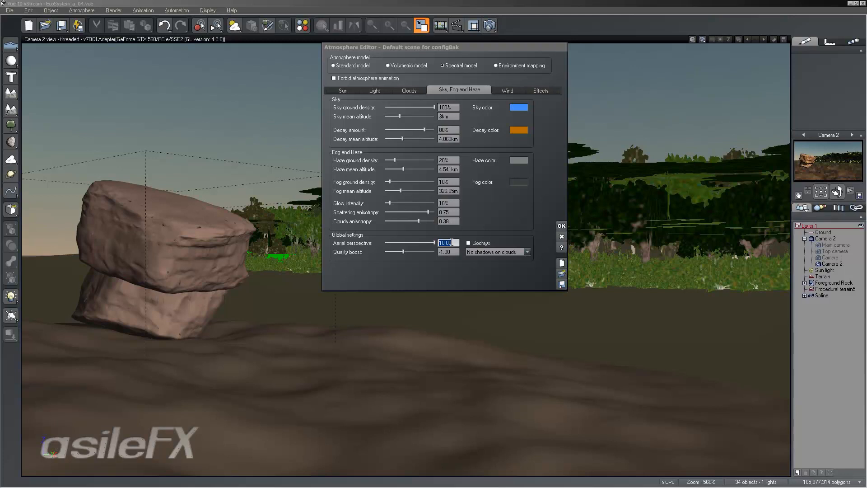
pyautogui.press('Return')
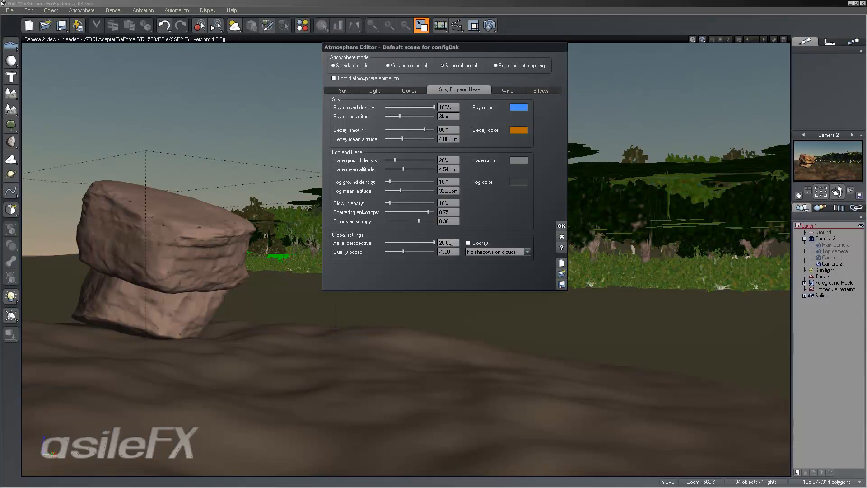
pyautogui.click(452, 242)
pyautogui.write('30')
pyautogui.press('Return')
pyautogui.click(452, 242)
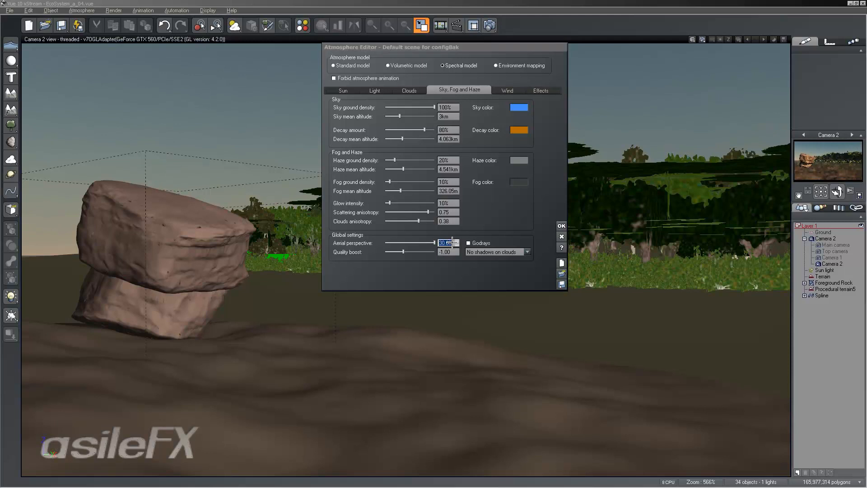
pyautogui.write('60')
pyautogui.press('Return')
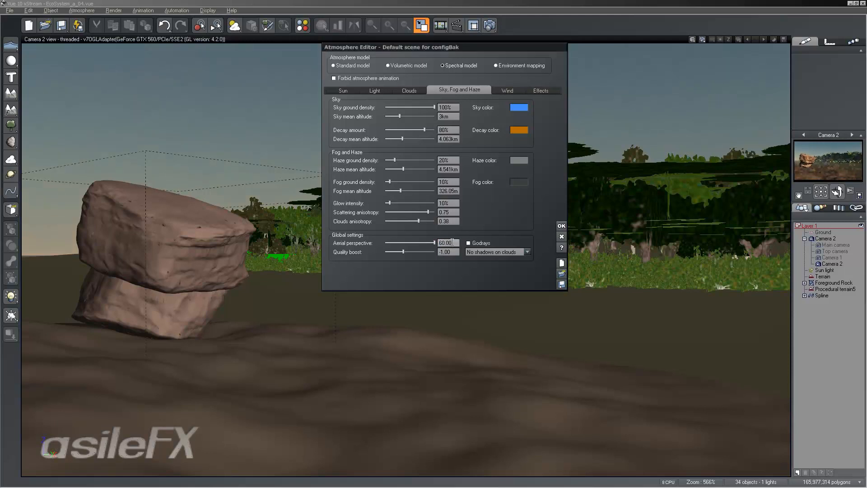
# Step: Try aerial perspective values of 50 and 150 for the atmosphere
pyautogui.click(452, 242)
pyautogui.write('50')
pyautogui.press('Return')
pyautogui.click(452, 242)
pyautogui.write('150')
pyautogui.press('Return')
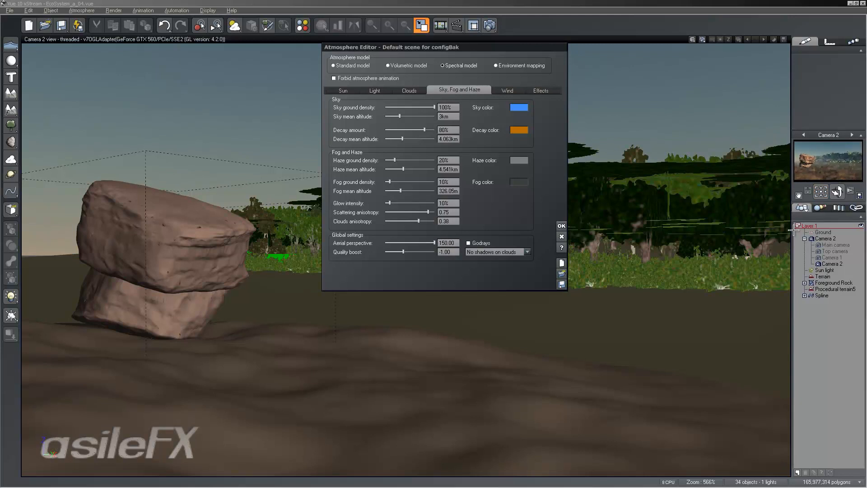
# Step: Set the aerial perspective to 10 and accept the atmosphere changes
pyautogui.doubleClick(447, 243)
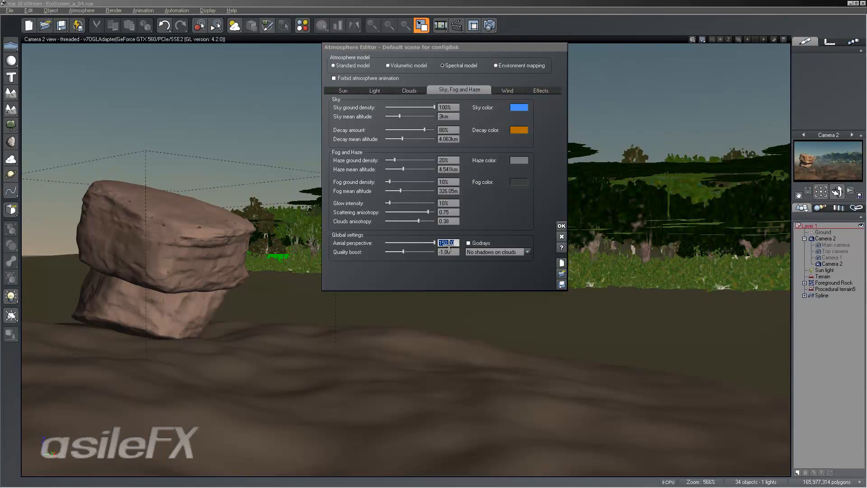
pyautogui.write('10')
pyautogui.press('Return')
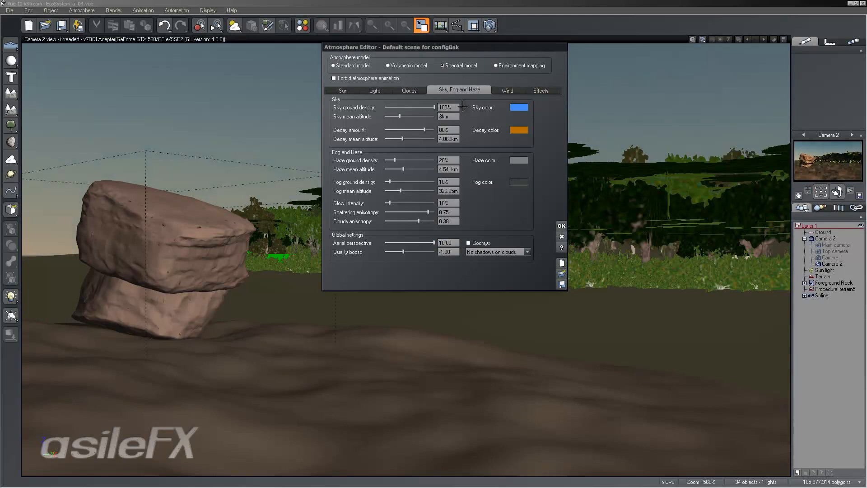
pyautogui.click(560, 225)
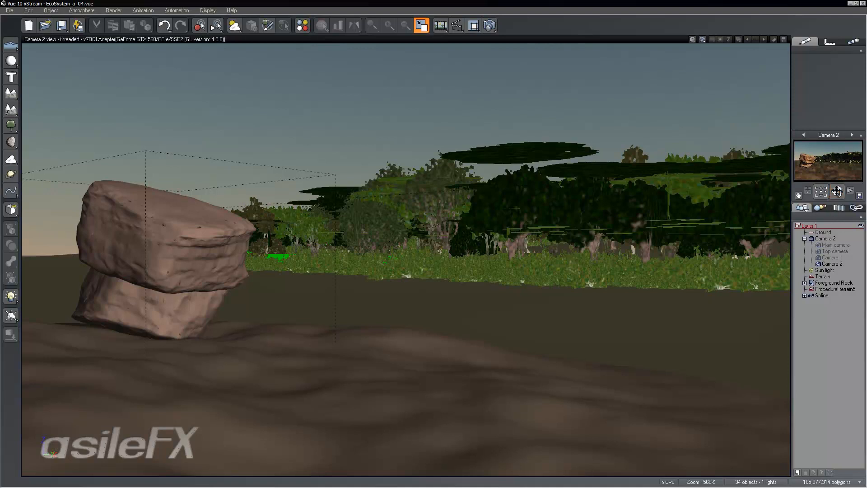
# Step: Store the current view as a new camera and cycle through the cameras to activate Camera 3
pyautogui.click(859, 195)
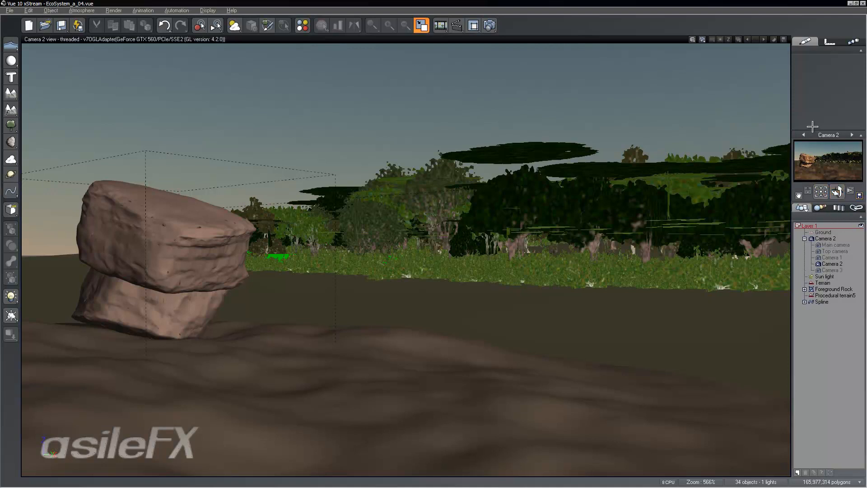
pyautogui.click(803, 135)
pyautogui.click(803, 135)
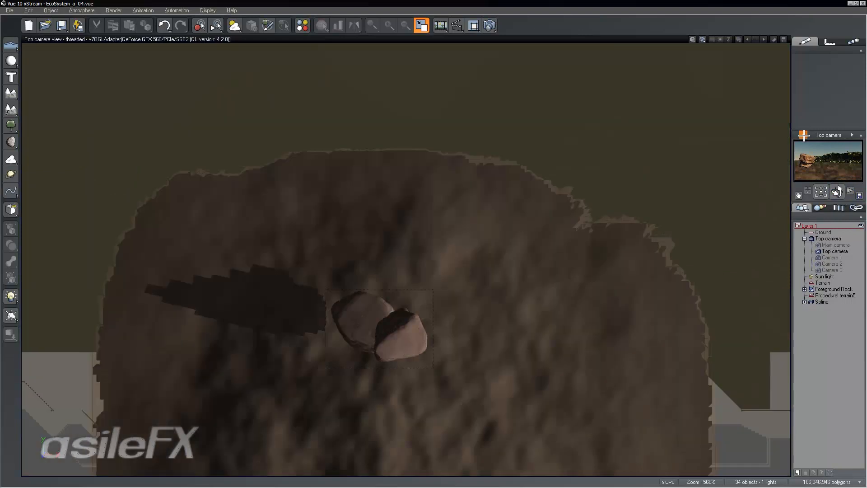
pyautogui.click(803, 135)
pyautogui.click(804, 135)
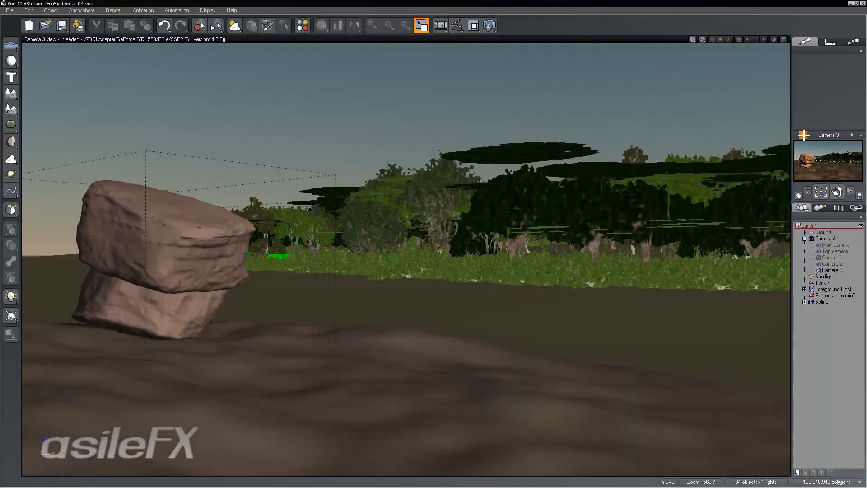
# Step: Reposition Camera 3 to a distant, elevated view of the populated spline area and the surrounding terrain
pyautogui.moveTo(552, 194); pyautogui.dragTo(552, 210, button='right')
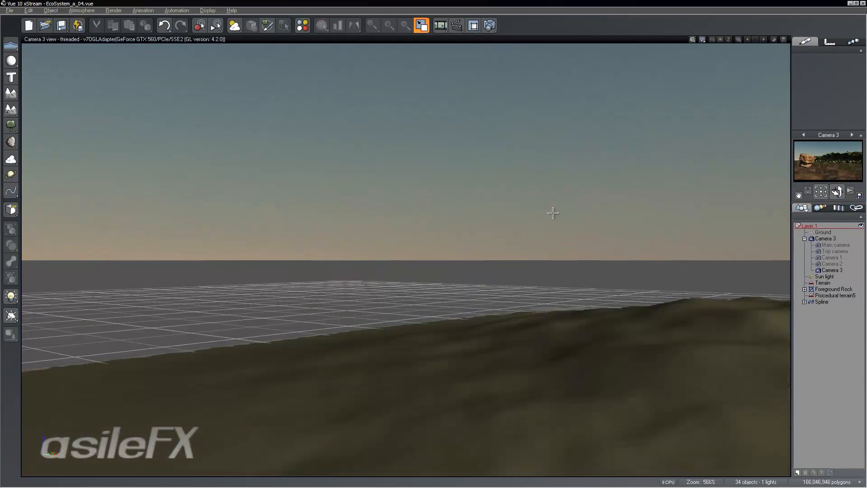
pyautogui.moveTo(580, 280); pyautogui.dragTo(571, 244, button='right')
pyautogui.scroll(-6, 571, 244)
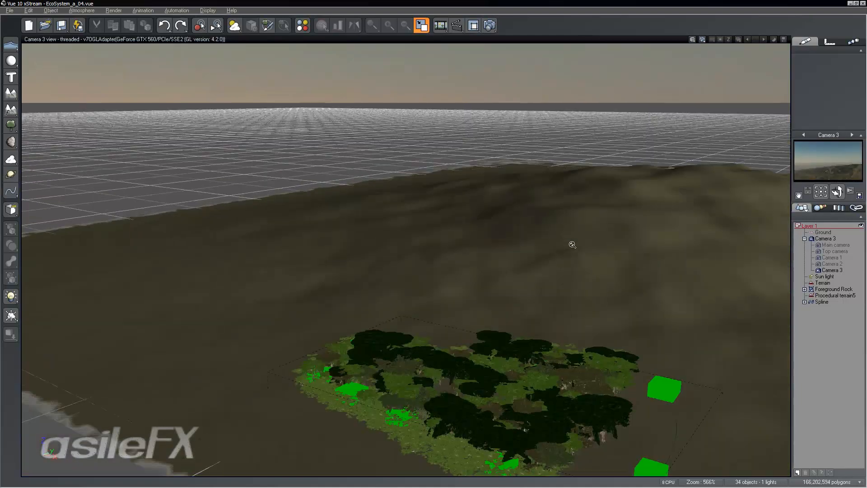
pyautogui.scroll(5, 572, 244)
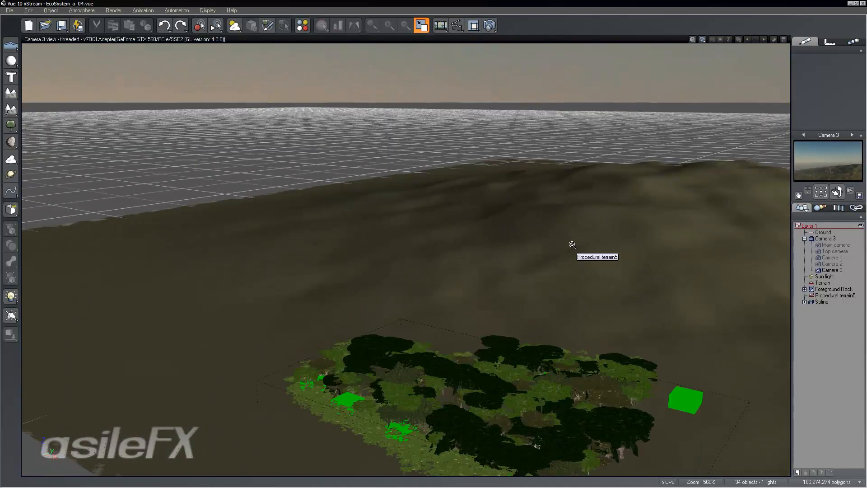
pyautogui.scroll(-3, 572, 244)
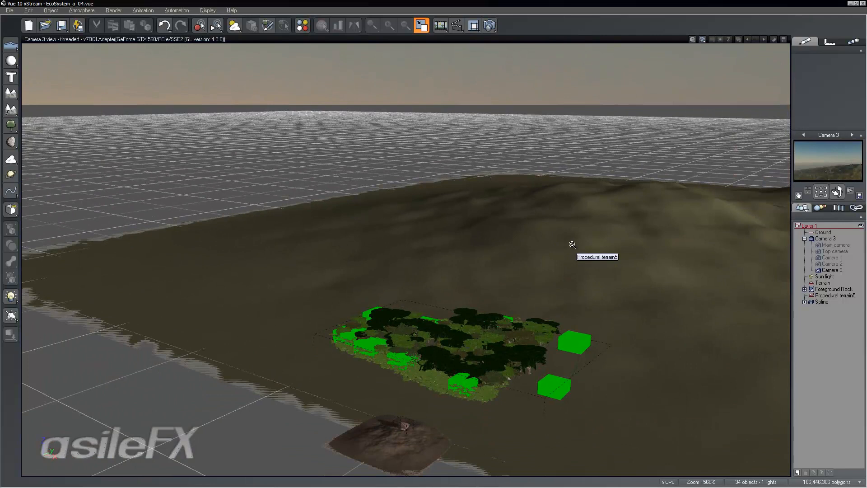
pyautogui.moveTo(588, 220); pyautogui.dragTo(590, 232, button='right')
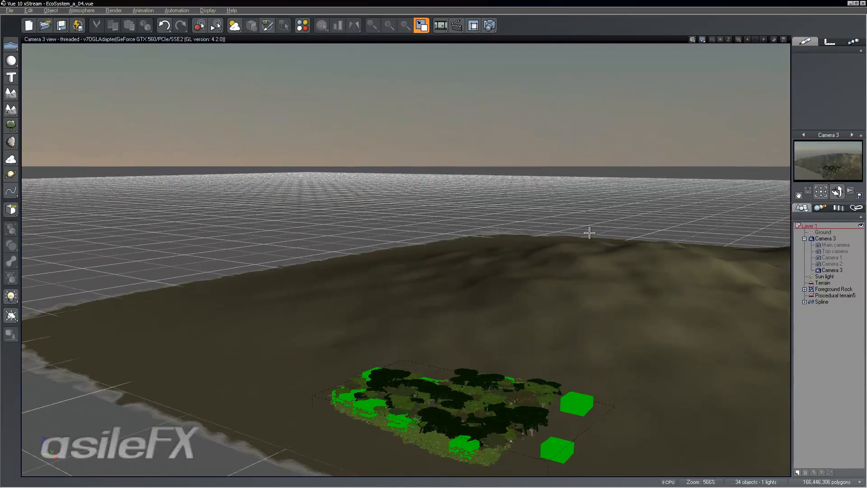
# Step: Reopen the atmosphere settings and set the aerial perspective to 100 for the distant view
pyautogui.press('F4')
pyautogui.click(446, 244)
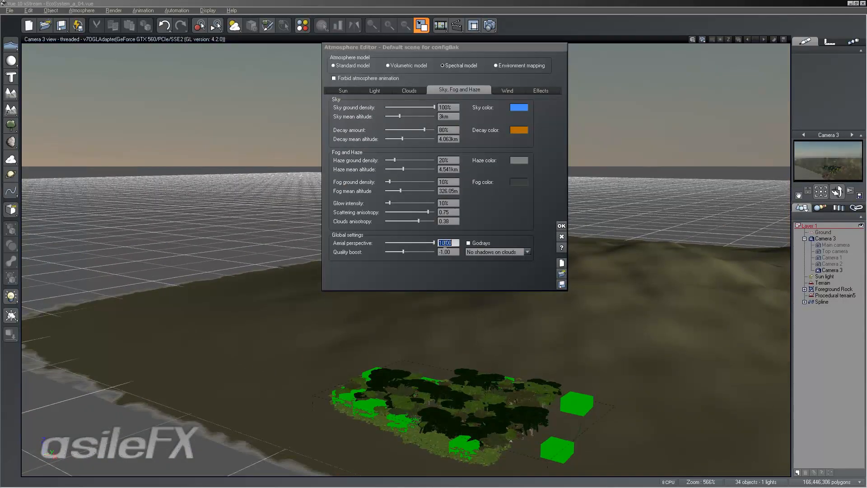
pyautogui.write('10')
pyautogui.press('Return')
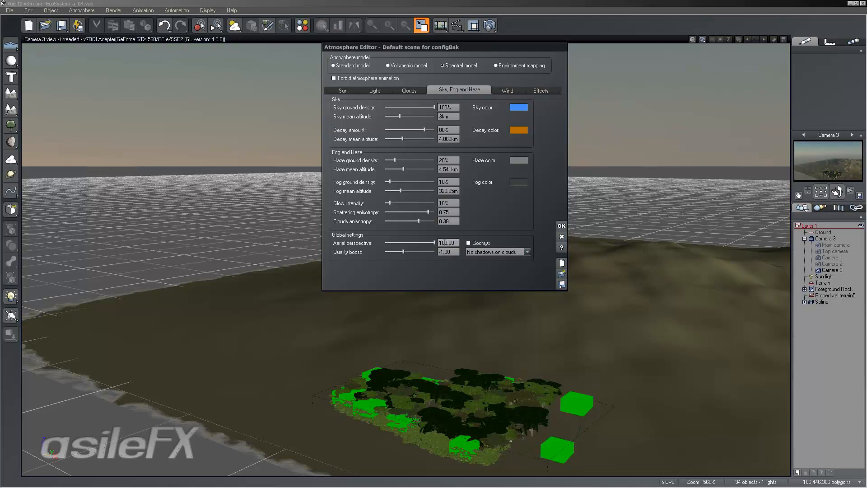
# Step: Tilt Camera 3 up to frame the horizon and sky, and accept the atmosphere settings
pyautogui.moveTo(719, 176); pyautogui.dragTo(724, 209, button='right')
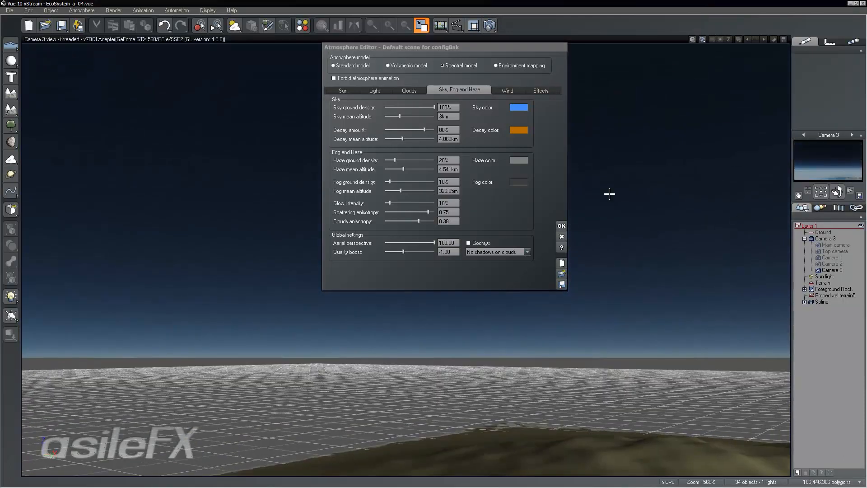
pyautogui.moveTo(667, 262); pyautogui.dragTo(667, 242, button='right')
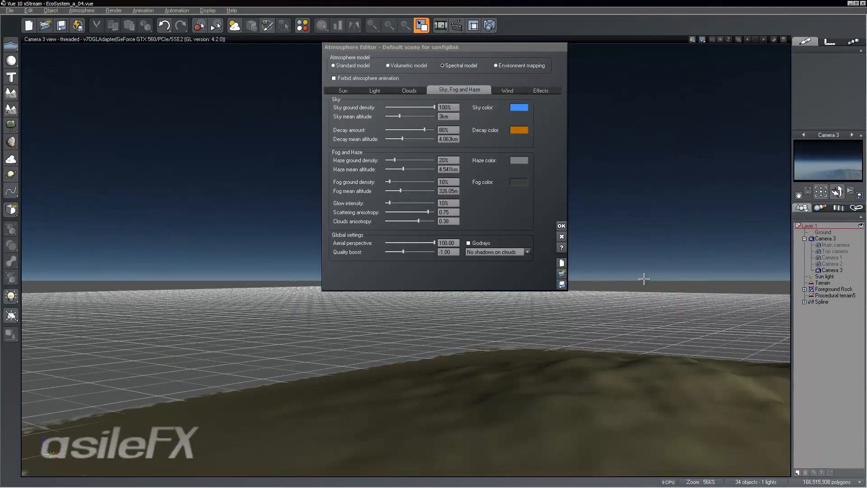
pyautogui.click(561, 225)
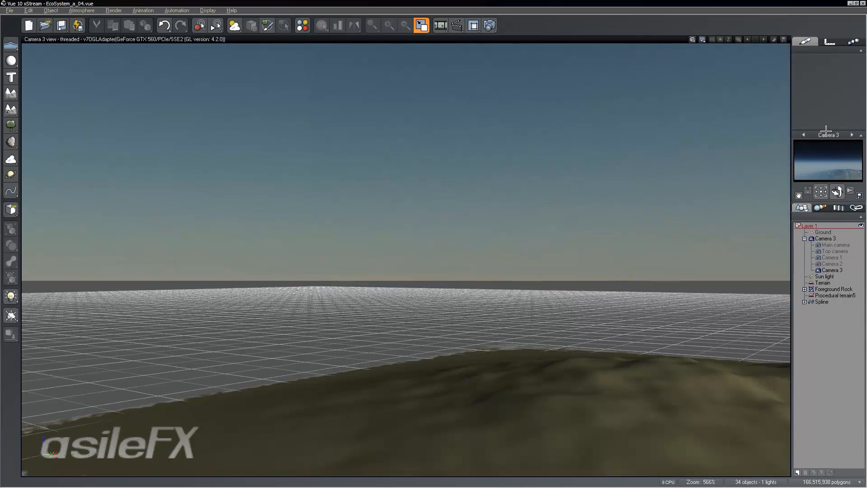
# Step: Activate Camera 2 in the four-view layout, add a procedural terrain and move it to the side behind the foreground rock
pyautogui.click(803, 135)
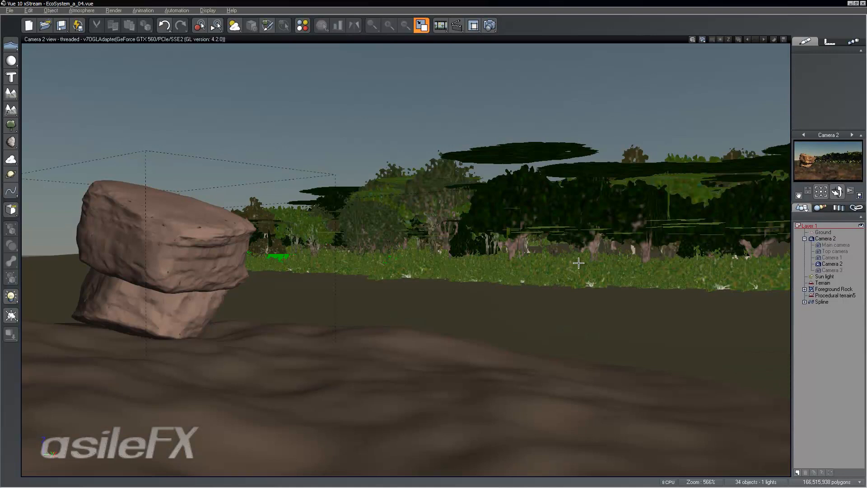
pyautogui.press('F7')
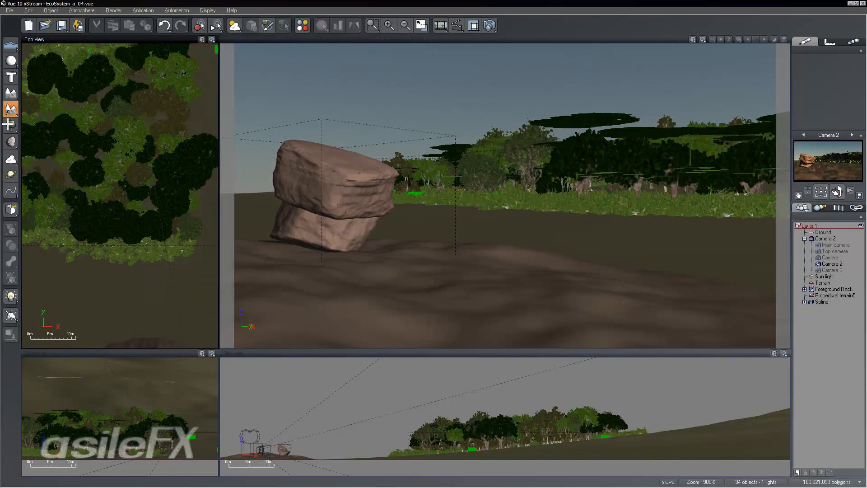
pyautogui.click(11, 109)
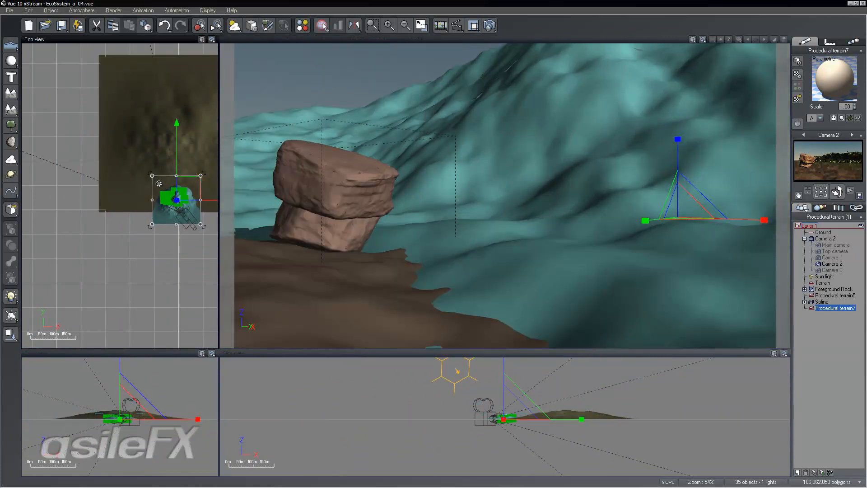
pyautogui.moveTo(183, 186); pyautogui.dragTo(160, 191)
pyautogui.moveTo(174, 153); pyautogui.dragTo(179, 176, button='right')
# Step: Enlarge the new procedural terrain and shift it sideways so it ends beside the populated spline area
pyautogui.scroll(2, 179, 177)
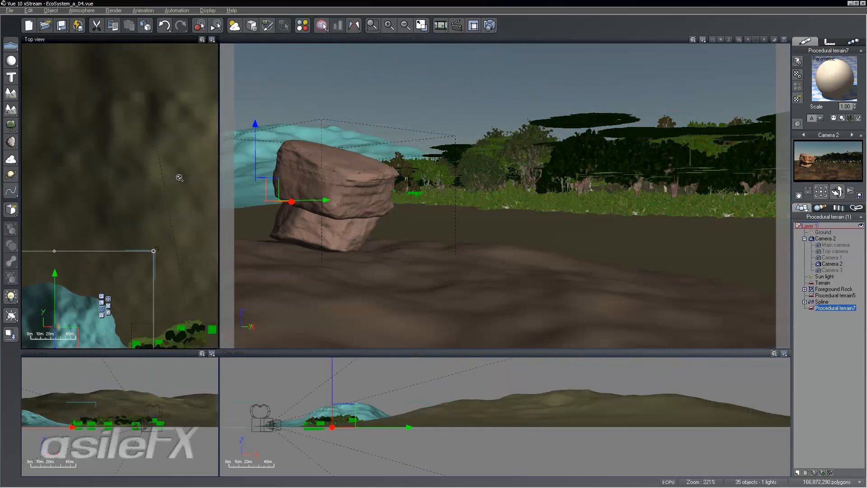
pyautogui.scroll(2, 148, 182)
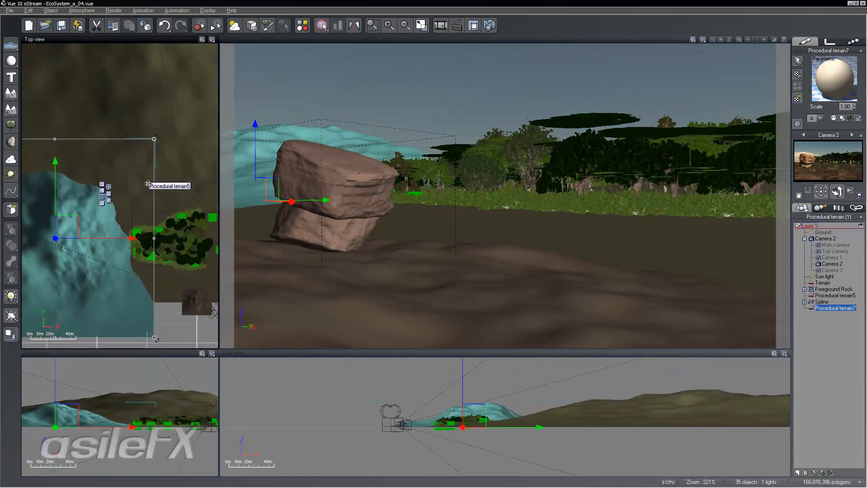
pyautogui.click(109, 200)
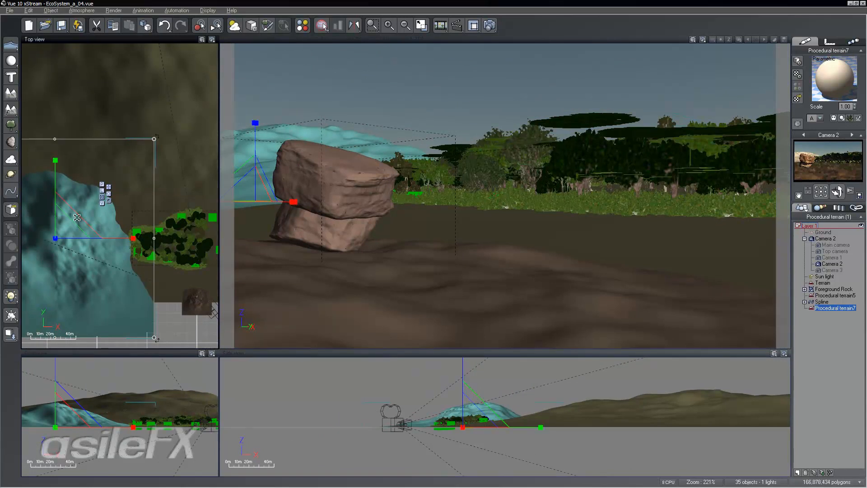
pyautogui.moveTo(78, 225); pyautogui.dragTo(44, 227)
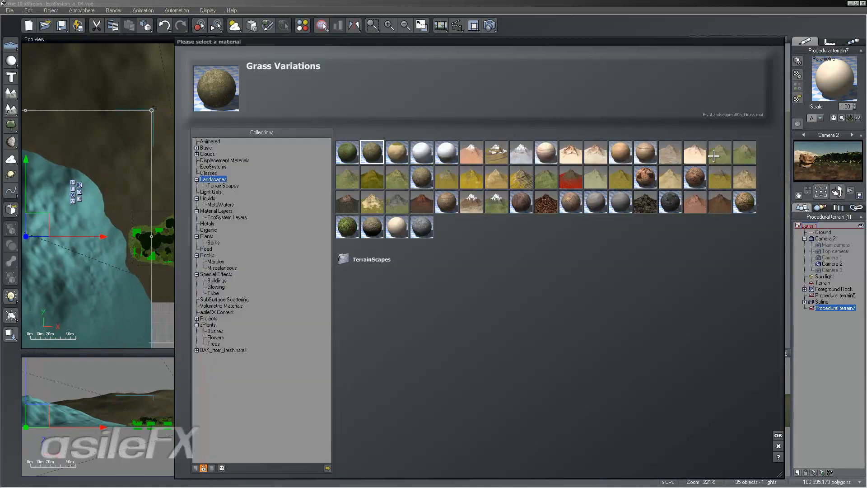
# Step: Apply the Grass Variations material from the Landscapes collection to the new procedural terrain
pyautogui.click(797, 99)
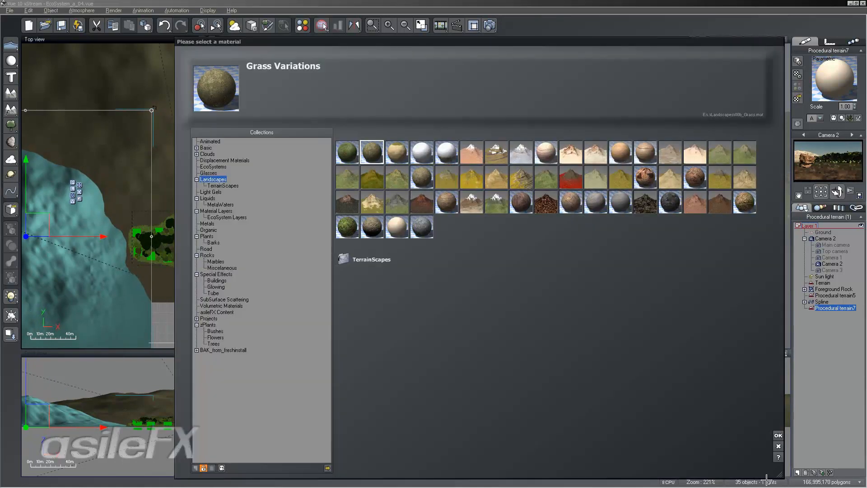
pyautogui.click(778, 434)
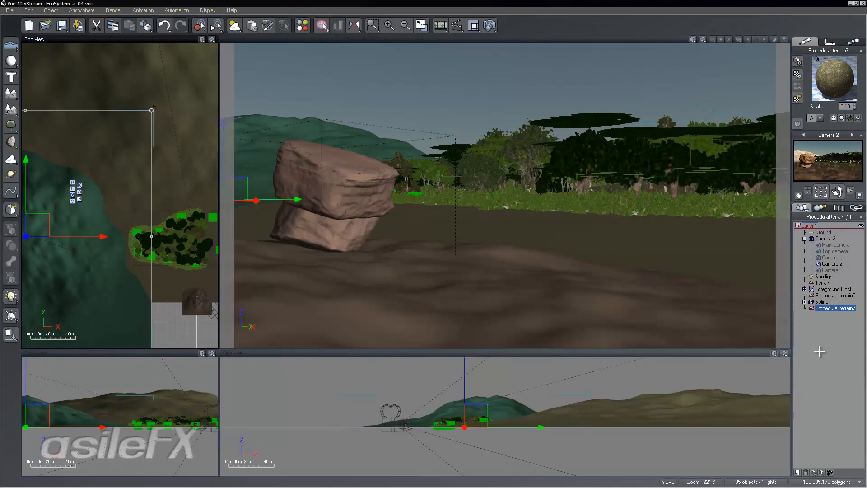
pyautogui.click(799, 345)
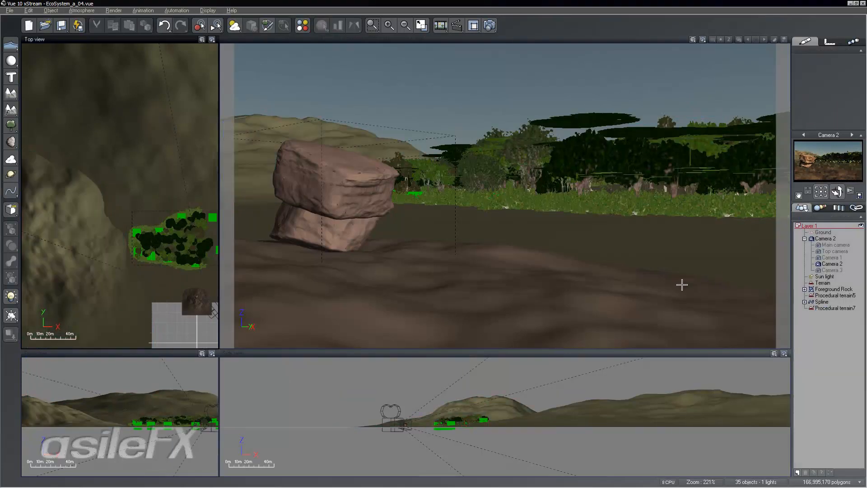
pyautogui.click(833, 308)
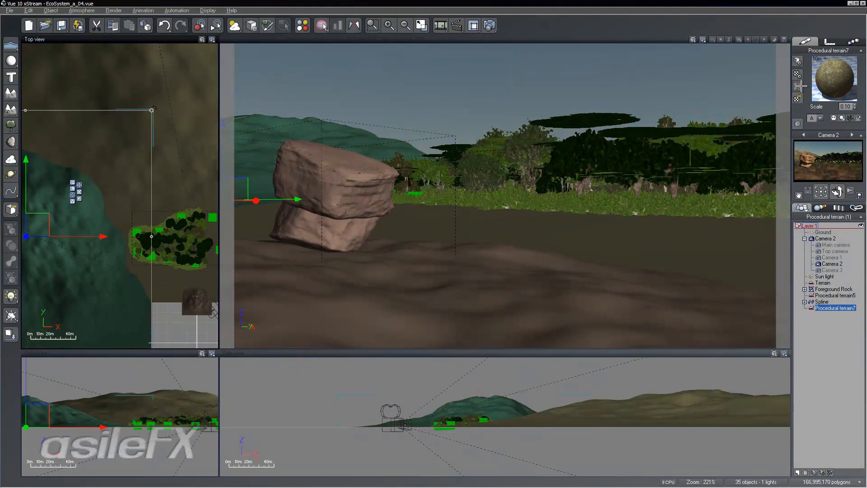
# Step: Cycle back through the cameras to Camera 3, maximize its view and deselect the terrain
pyautogui.click(804, 135)
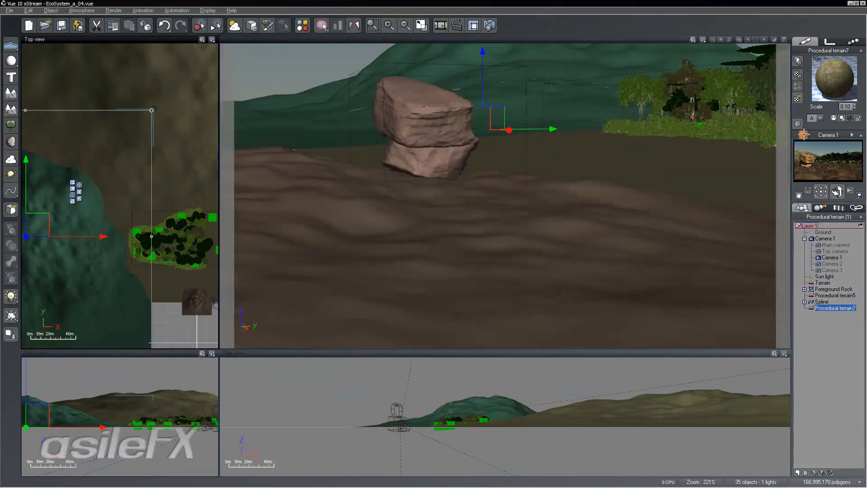
pyautogui.click(804, 134)
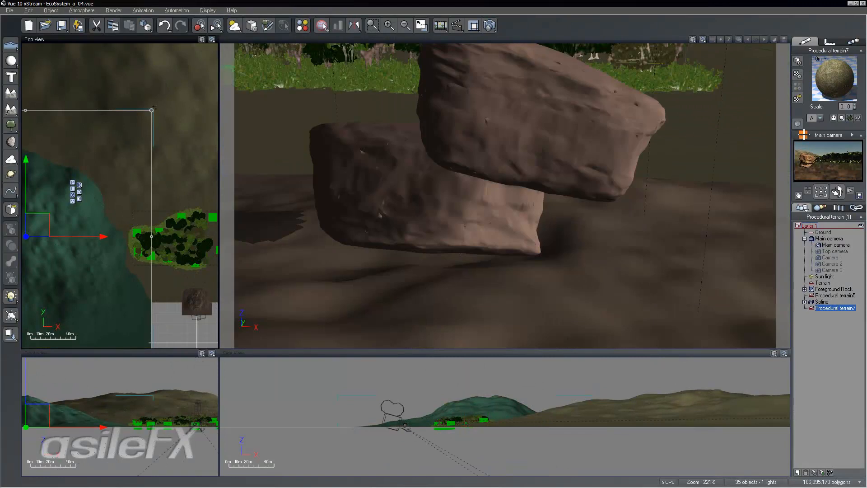
pyautogui.click(803, 135)
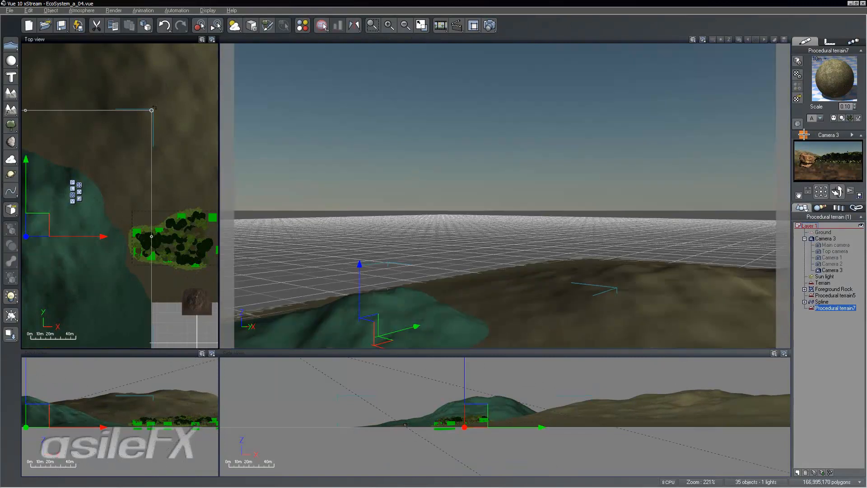
pyautogui.rightClick(518, 184)
pyautogui.click(547, 37)
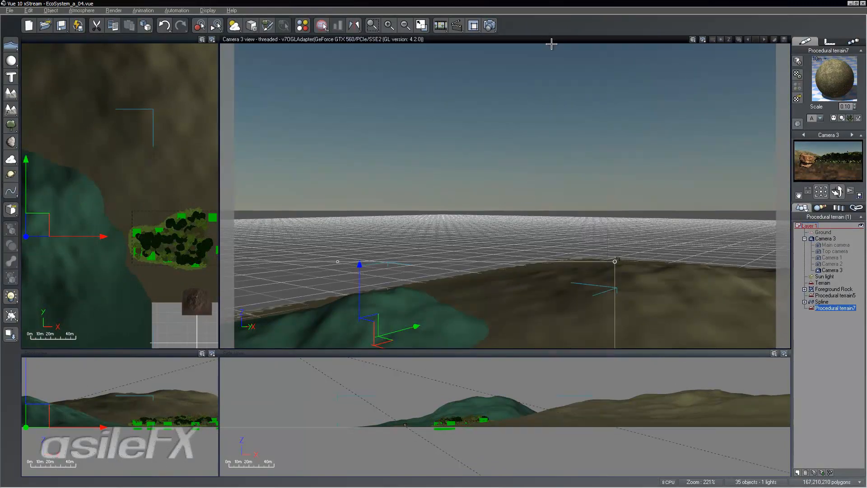
pyautogui.click(801, 355)
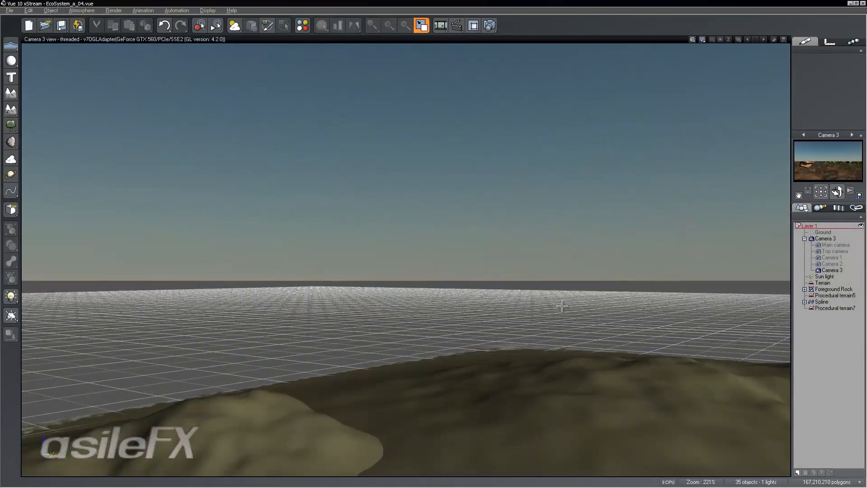
# Step: Reposition Camera 3 so it looks at the new grass-covered terrain from close up
pyautogui.moveTo(427, 277); pyautogui.dragTo(461, 336, button='right')
pyautogui.scroll(3, 443, 331)
pyautogui.moveTo(631, 235); pyautogui.dragTo(656, 246, button='right')
pyautogui.moveTo(656, 246); pyautogui.dragTo(536, 161, button='middle')
# Step: Open the new terrain's Grass Variations material for editing and change its type to EcoSystem
pyautogui.click(483, 178)
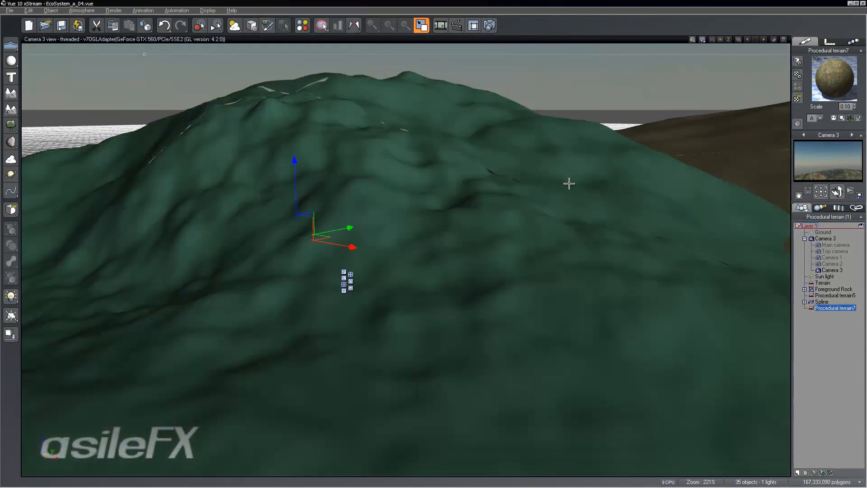
pyautogui.doubleClick(805, 76)
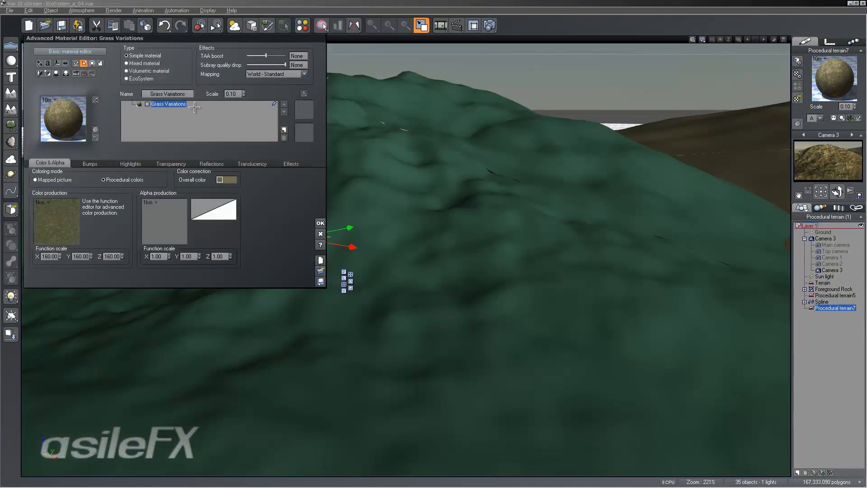
pyautogui.click(150, 80)
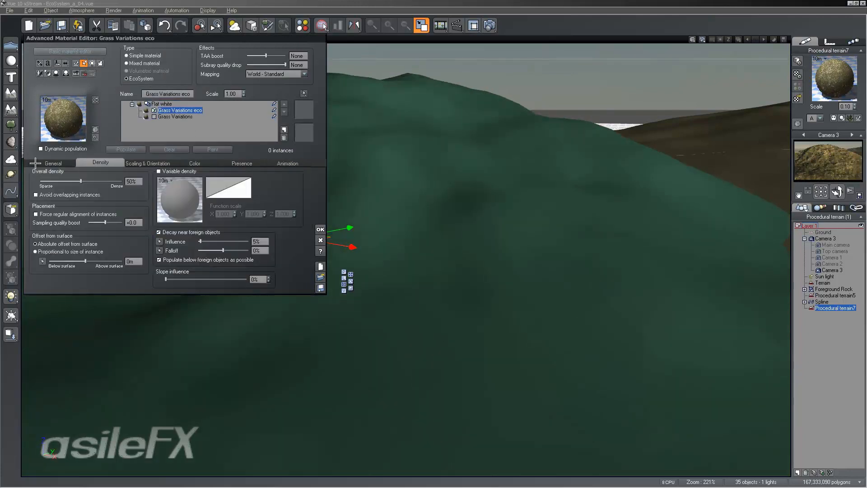
# Step: Add Summer Cherry Tree, Rural Maple Tree, Alder - Late Spring and Gnarly tree B to the EcoSystem population
pyautogui.click(143, 281)
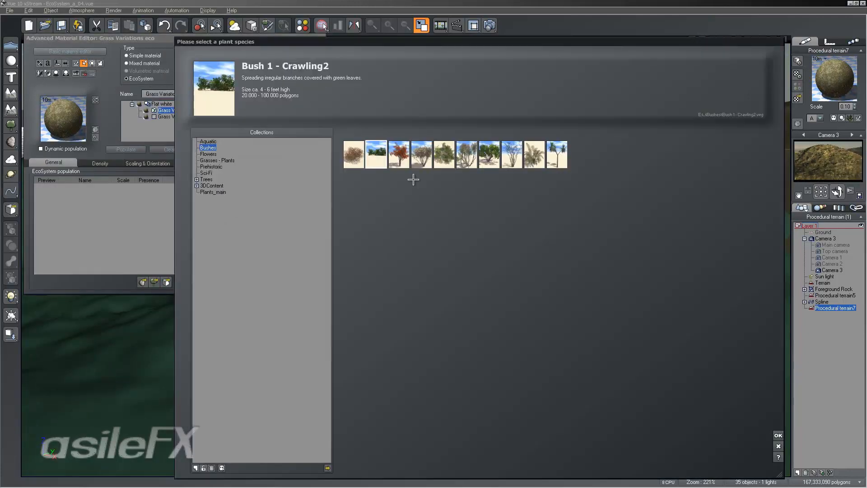
pyautogui.click(210, 179)
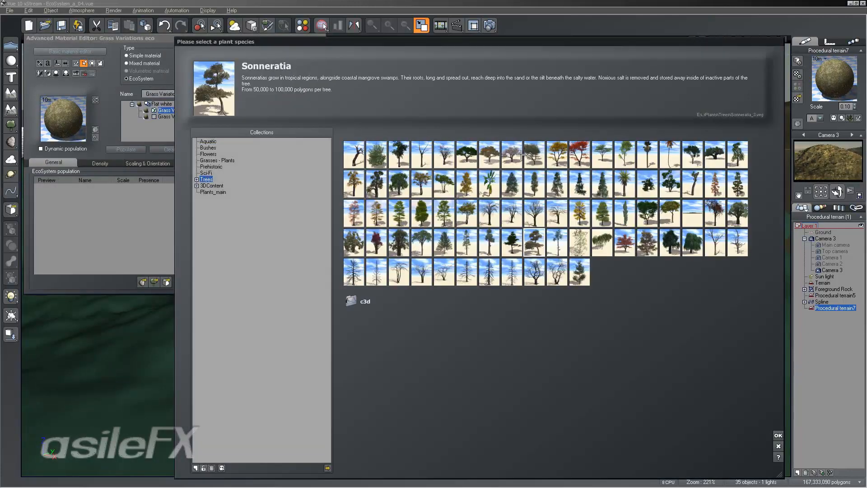
pyautogui.click(465, 156)
pyautogui.click(534, 154)
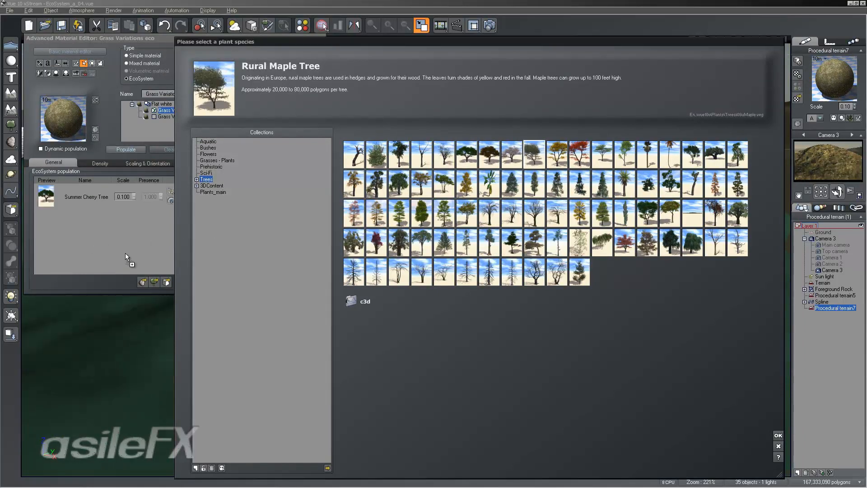
pyautogui.click(444, 179)
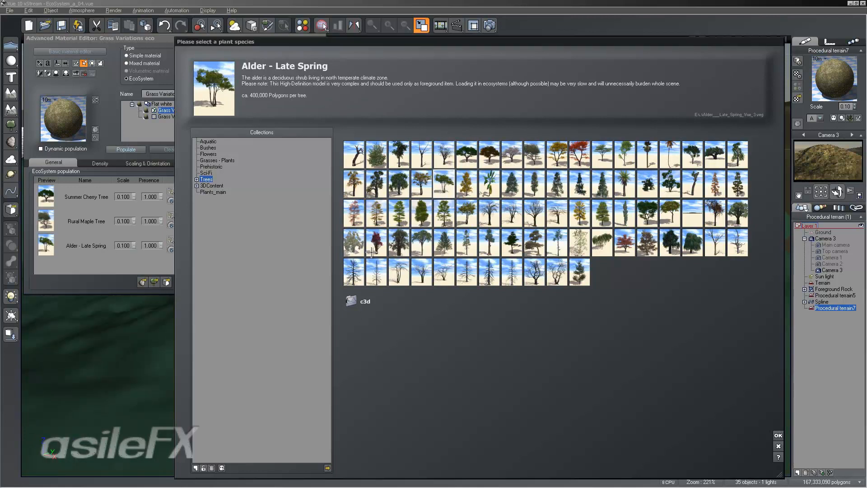
pyautogui.click(356, 239)
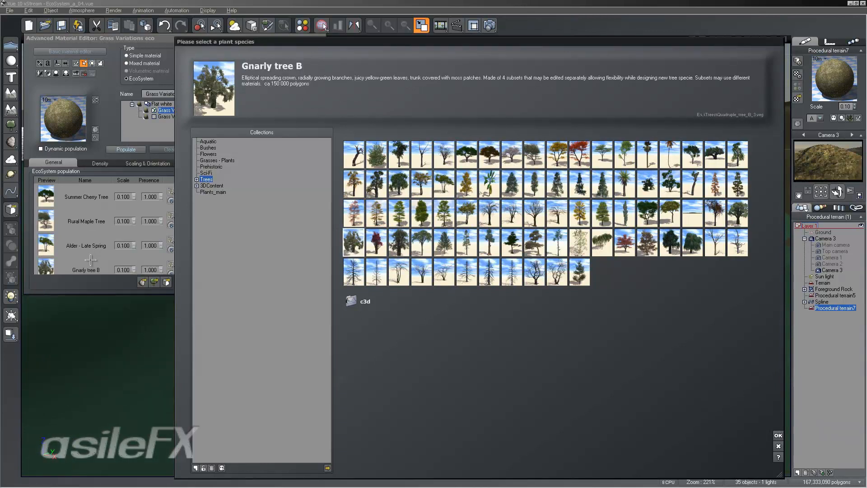
pyautogui.click(778, 435)
# Step: Adjust the Rural Maple Tree's scale, and populate the terrain with overall scaling at 0.418
pyautogui.doubleClick(126, 220)
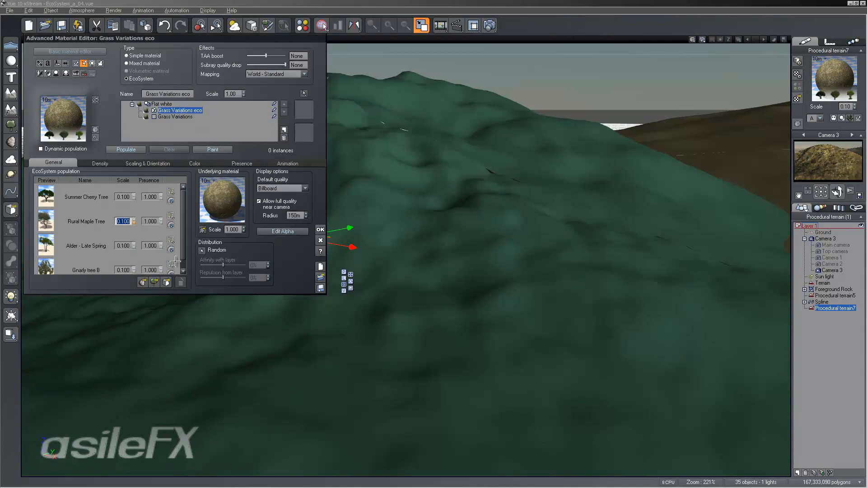
pyautogui.write('06')
pyautogui.click(144, 162)
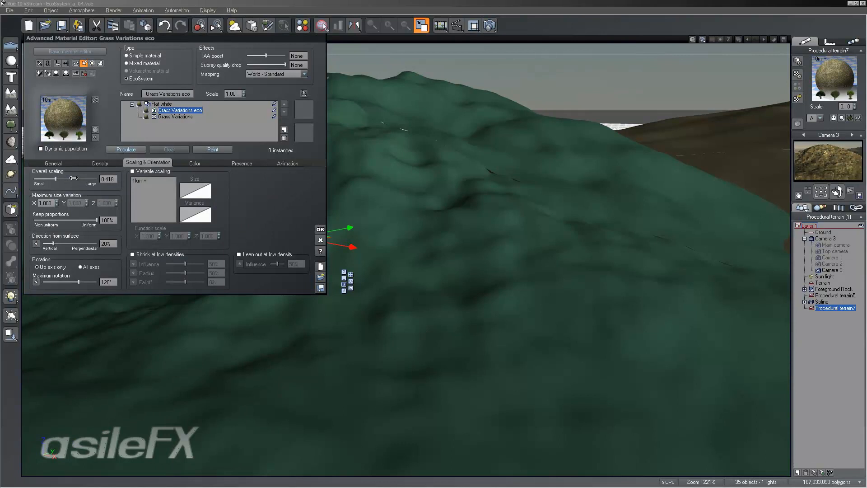
pyautogui.click(134, 148)
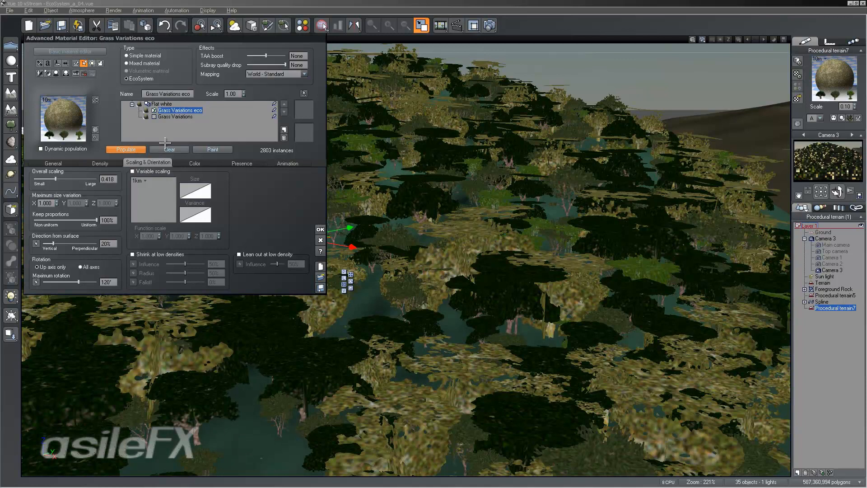
# Step: Limit the EcoSystem's slope range to 0°–40° and repopulate the terrain
pyautogui.click(246, 162)
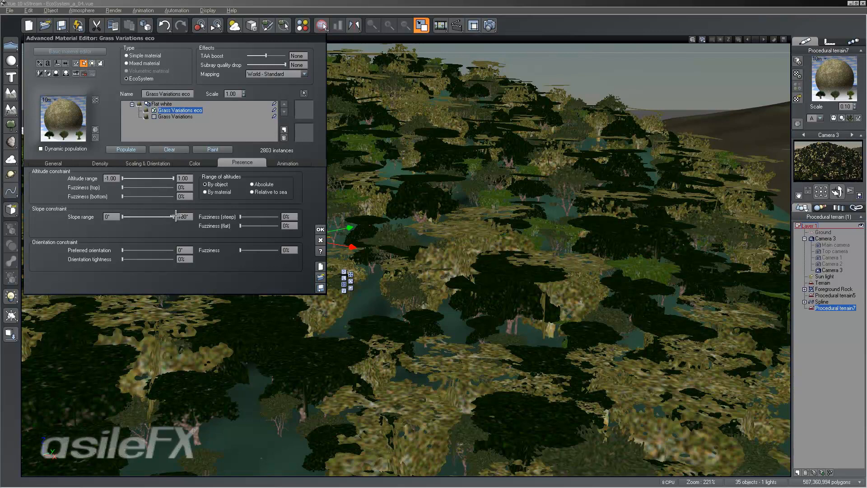
pyautogui.moveTo(154, 218); pyautogui.dragTo(130, 217)
pyautogui.click(128, 149)
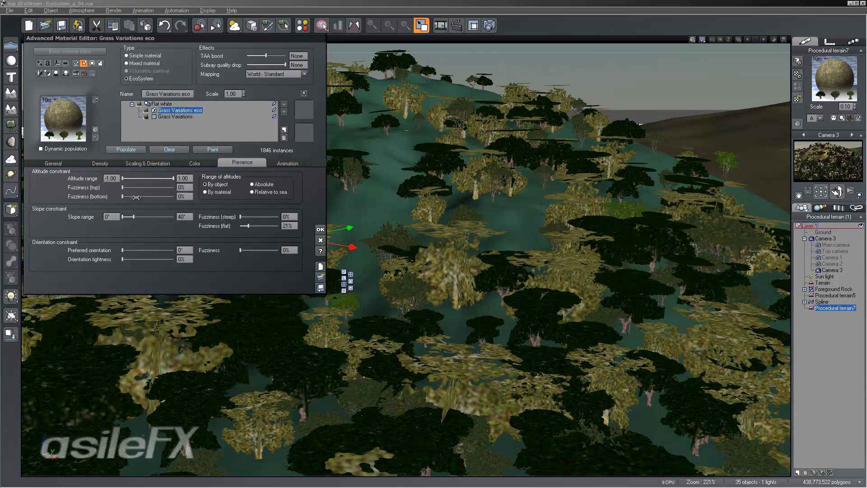
# Step: Repopulate the terrain with the slope constraint's fuzziness at 18% for steep and 21% for flat
pyautogui.click(129, 149)
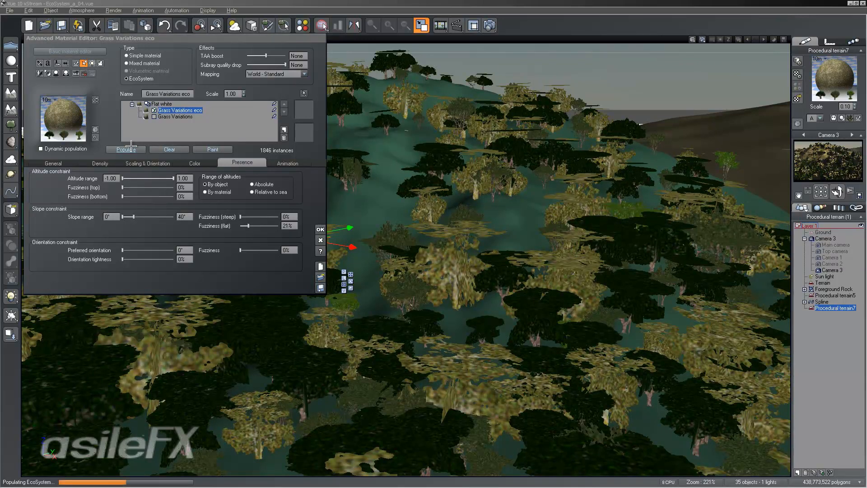
pyautogui.moveTo(240, 216); pyautogui.dragTo(247, 217)
pyautogui.click(142, 147)
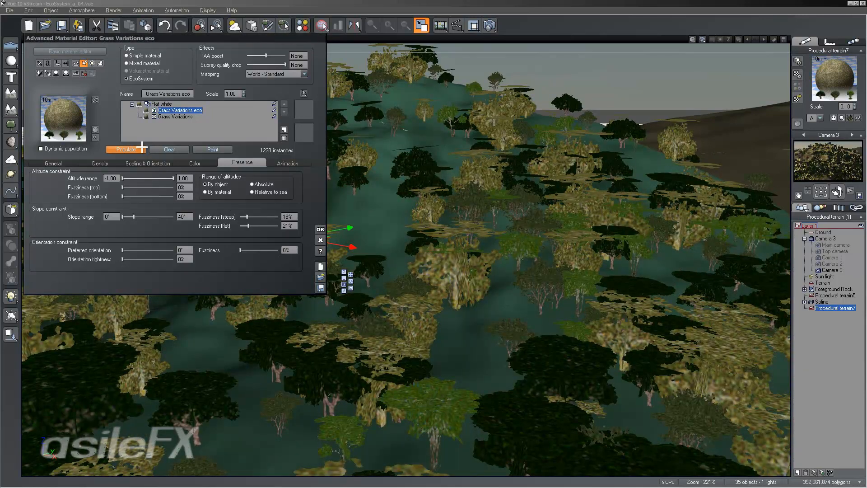
# Step: Set the EcoSystem's overall density to 70% and enable dynamic population
pyautogui.click(99, 163)
pyautogui.click(109, 182)
pyautogui.click(82, 149)
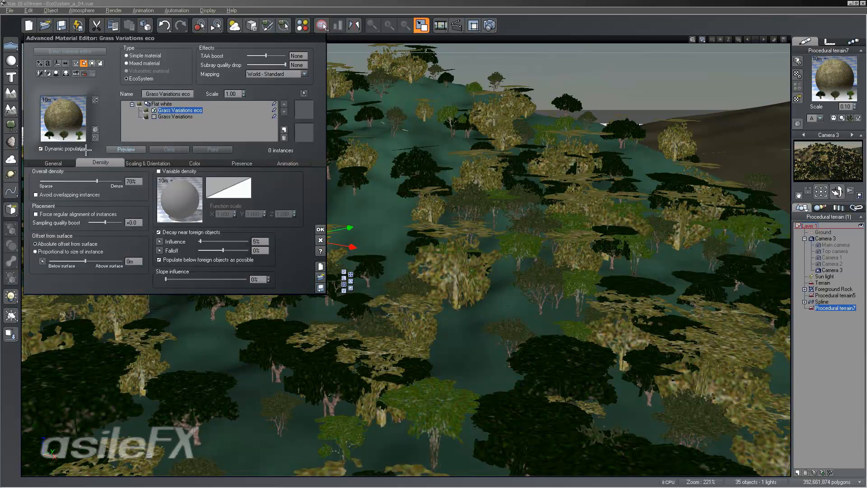
# Step: Preview the terrain's tree population at the new density, check it from Camera 2 and accept the material
pyautogui.click(118, 151)
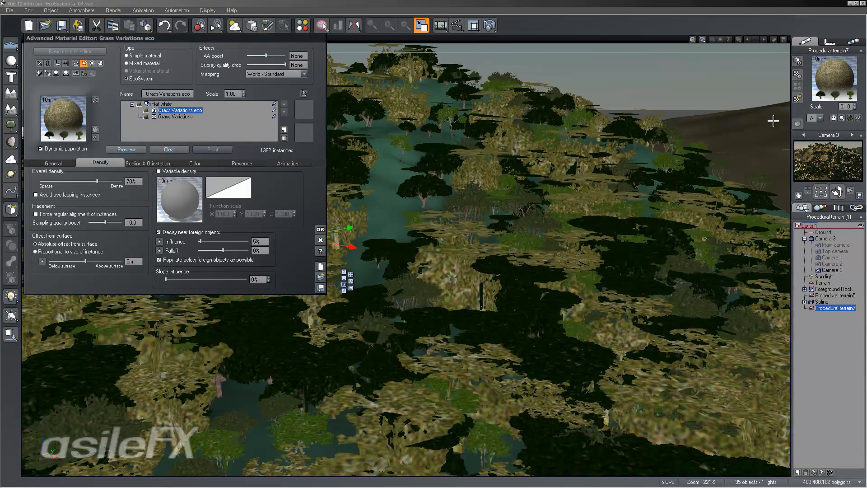
pyautogui.click(804, 135)
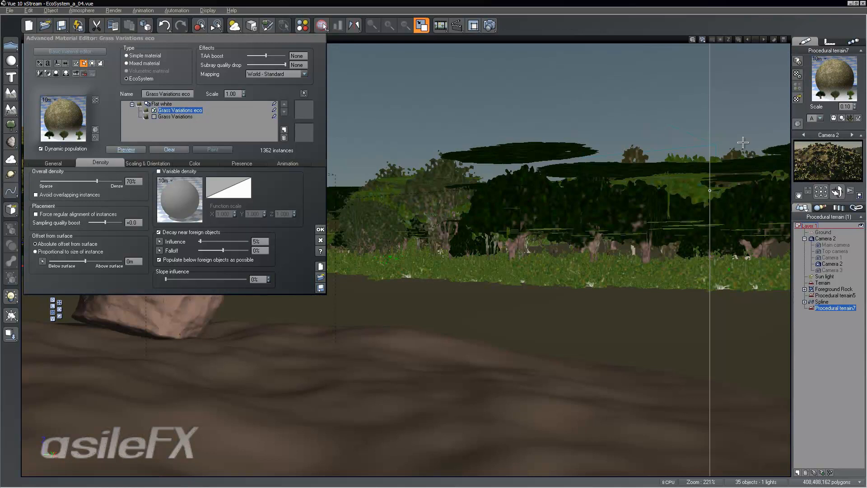
pyautogui.moveTo(268, 38); pyautogui.dragTo(618, 50)
pyautogui.click(494, 160)
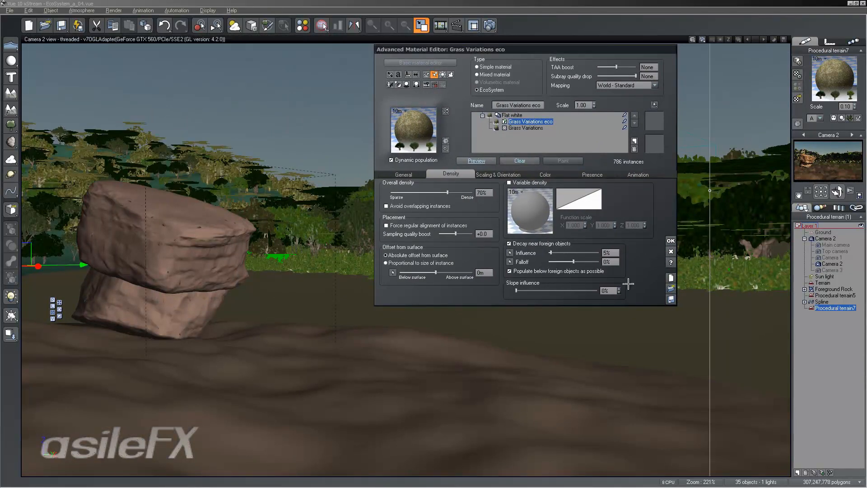
pyautogui.click(671, 240)
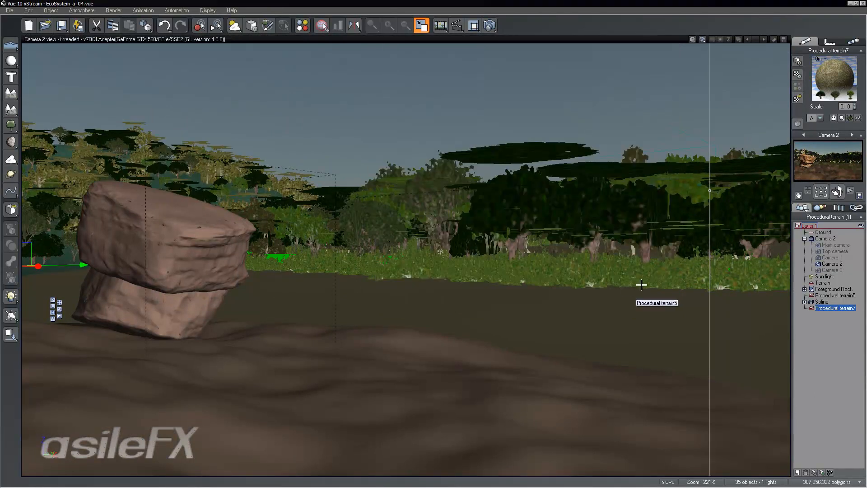
# Step: Return to Camera 3 with the tree-covered hill in view and open the EcoSystem Painter
pyautogui.click(802, 135)
pyautogui.click(851, 135)
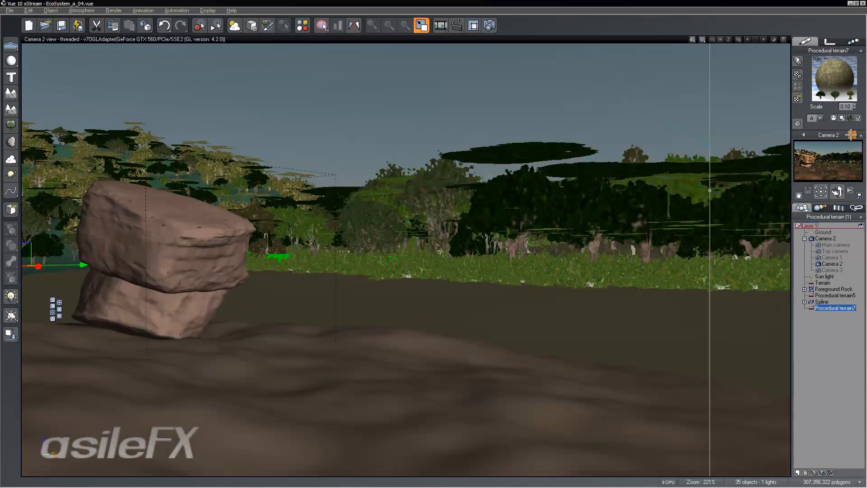
pyautogui.click(851, 135)
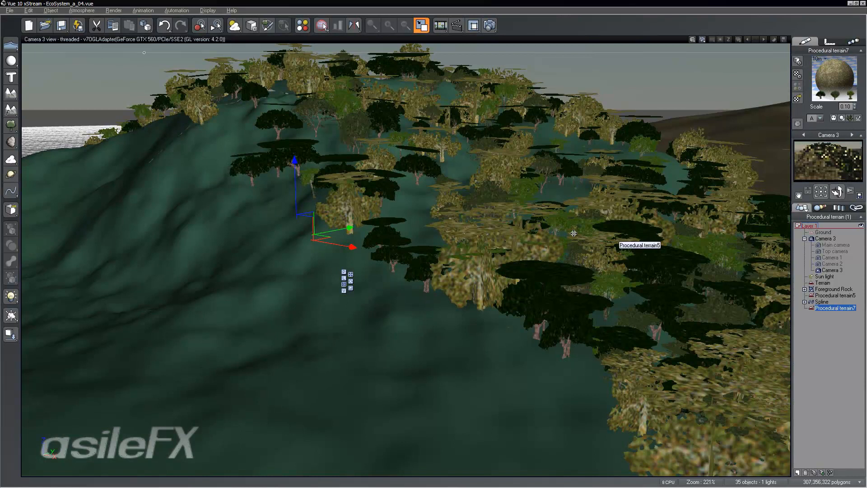
pyautogui.moveTo(611, 263); pyautogui.dragTo(682, 257, button='middle')
pyautogui.scroll(-5, 453, 271)
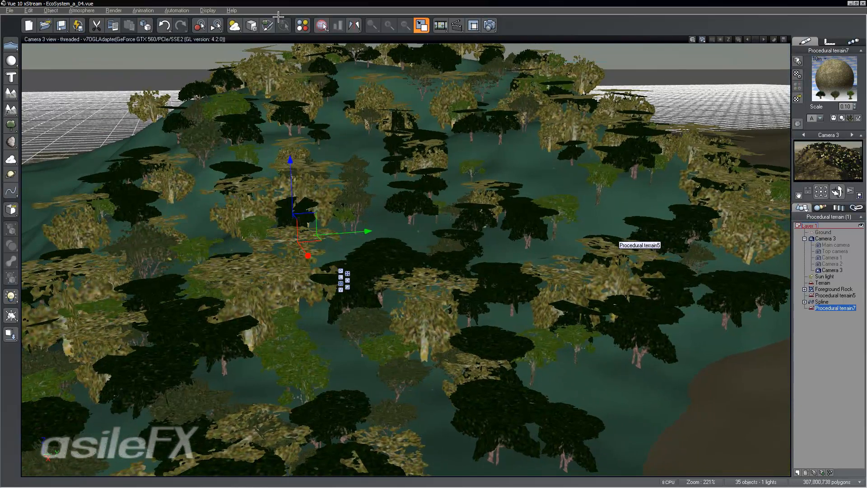
pyautogui.click(267, 25)
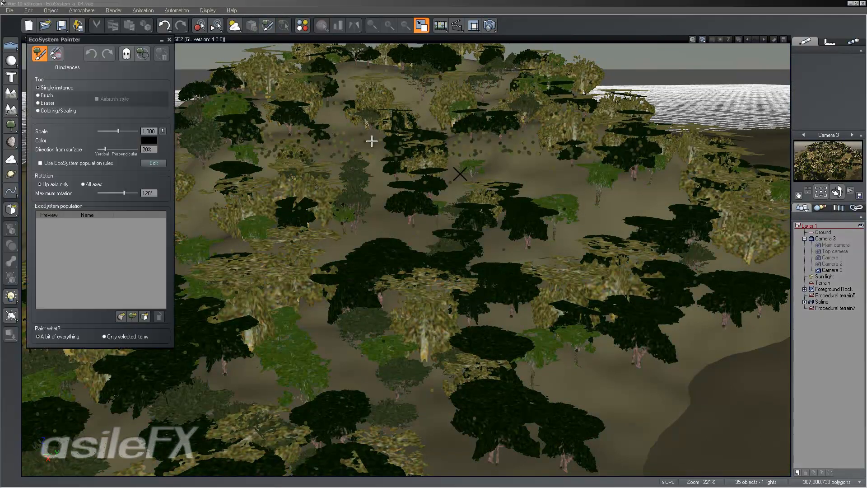
pyautogui.moveTo(121, 42); pyautogui.dragTo(116, 42)
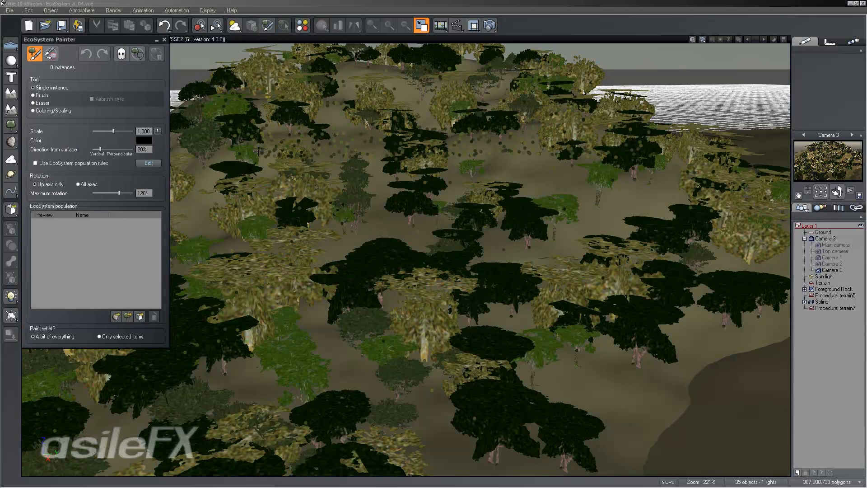
# Step: Add Granite Boulder, North Rim Rock and Loch Ard Rock from the Rough collection to the painter's population
pyautogui.click(116, 316)
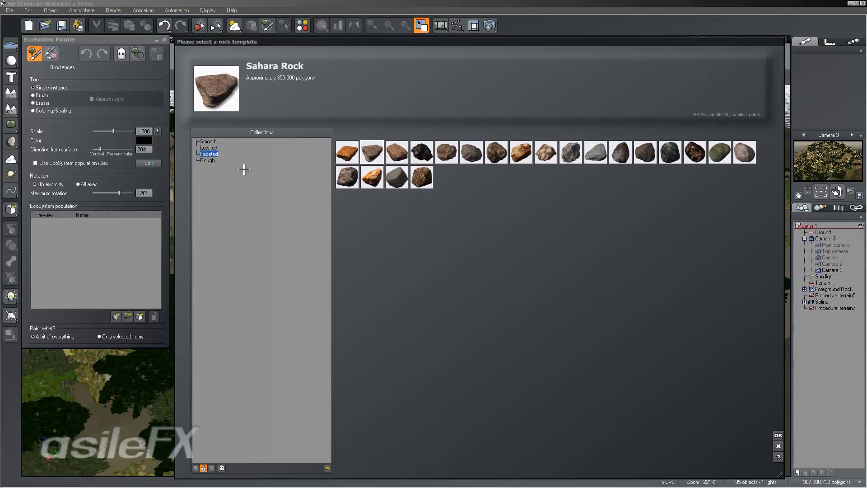
pyautogui.click(207, 160)
pyautogui.click(419, 179)
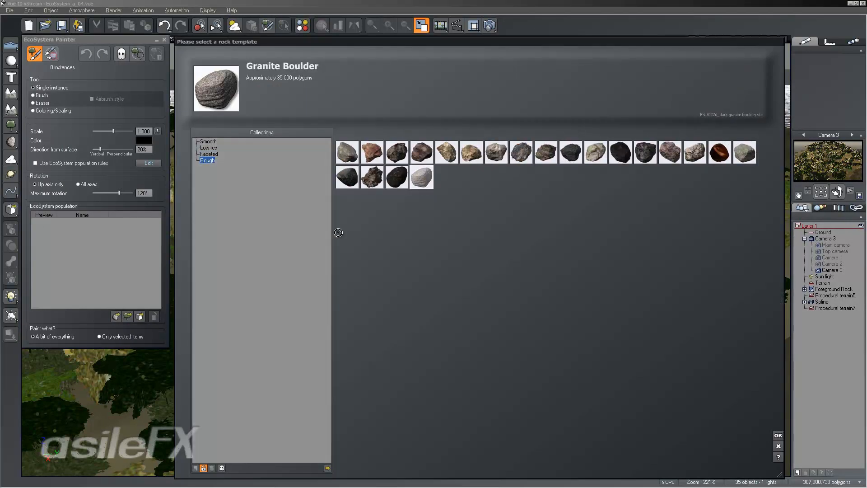
pyautogui.moveTo(375, 172); pyautogui.dragTo(135, 272)
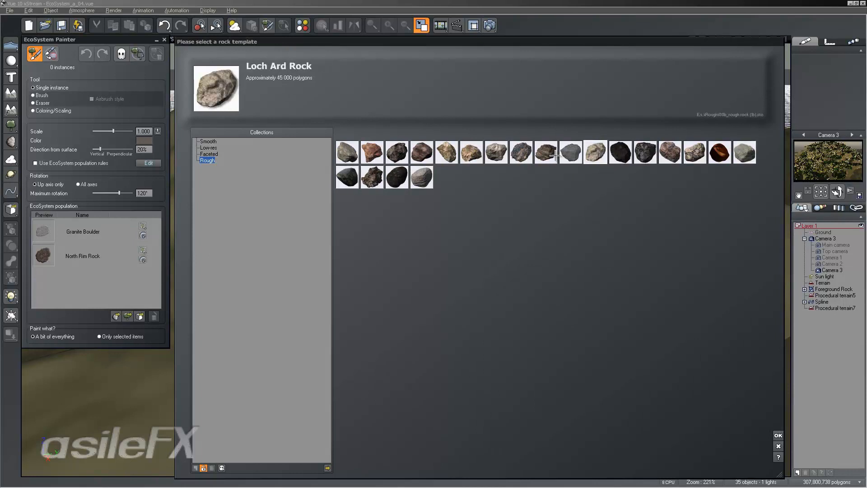
pyautogui.click(579, 152)
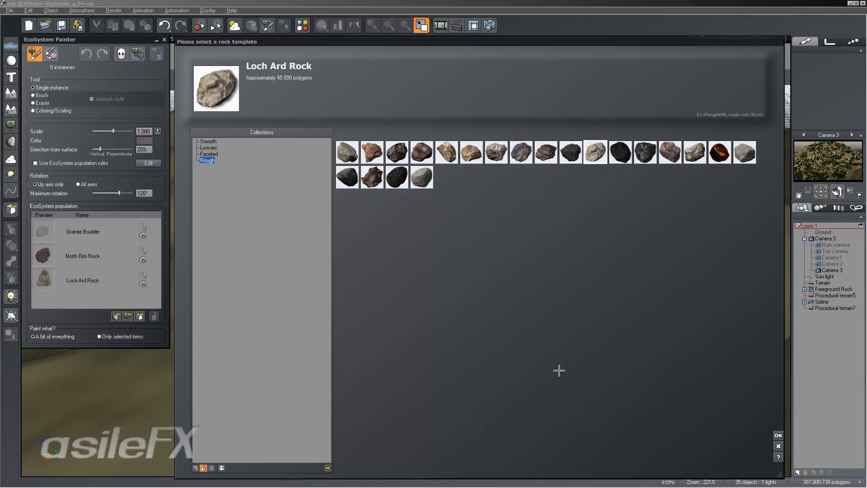
pyautogui.click(778, 434)
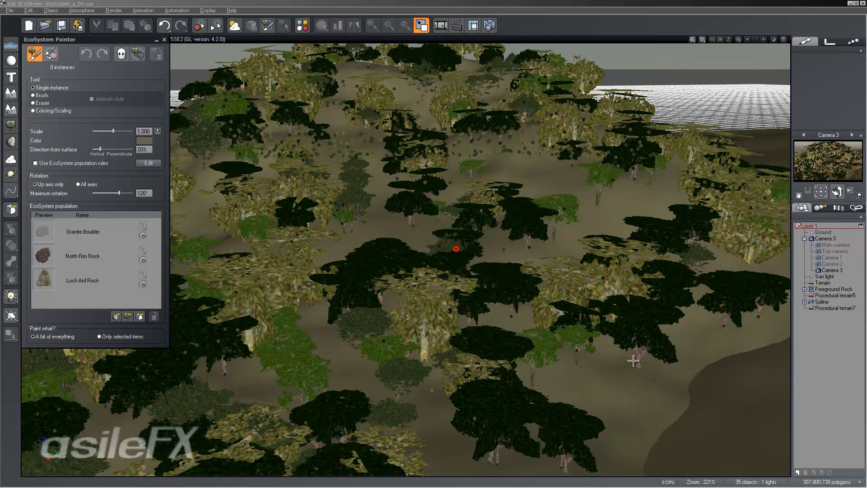
# Step: Paint single rock instances in the clearings between the trees, reducing the painting scale to 0.224 after the first rock
pyautogui.click(620, 381)
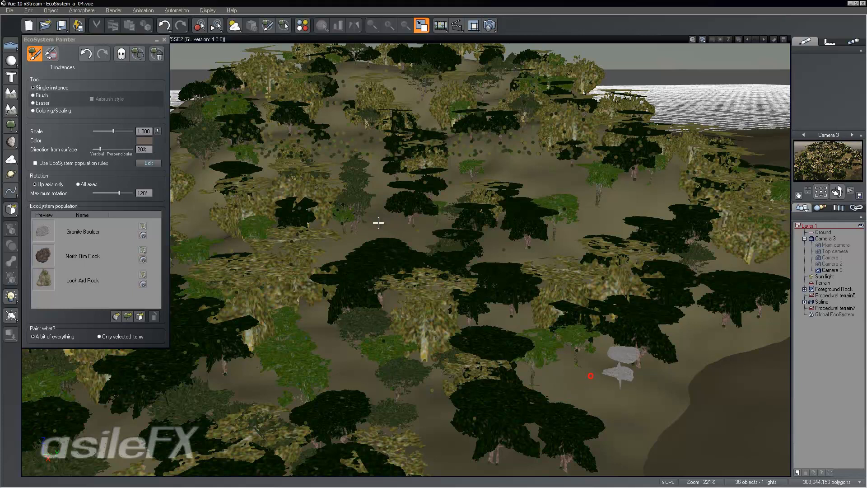
pyautogui.moveTo(113, 131); pyautogui.dragTo(102, 130)
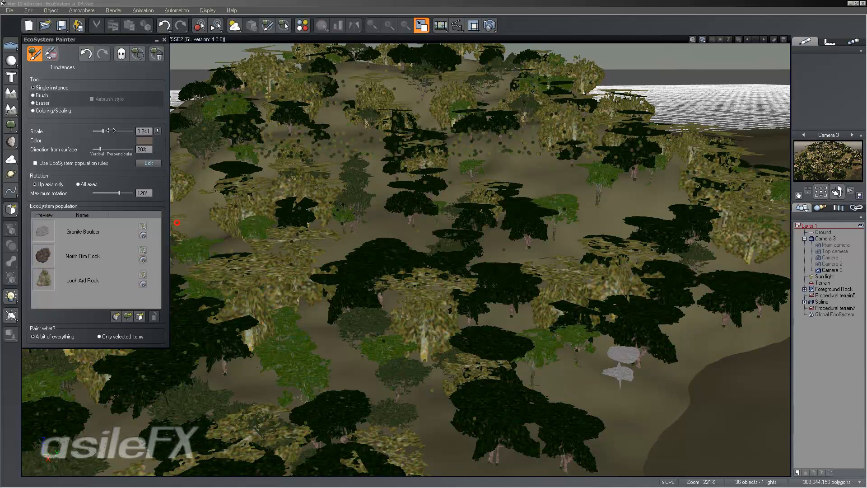
pyautogui.click(552, 378)
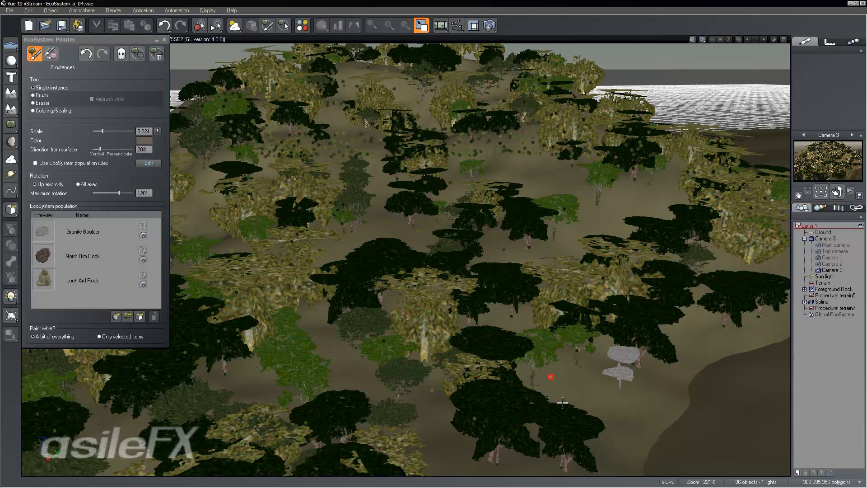
pyautogui.click(595, 386)
pyautogui.click(571, 381)
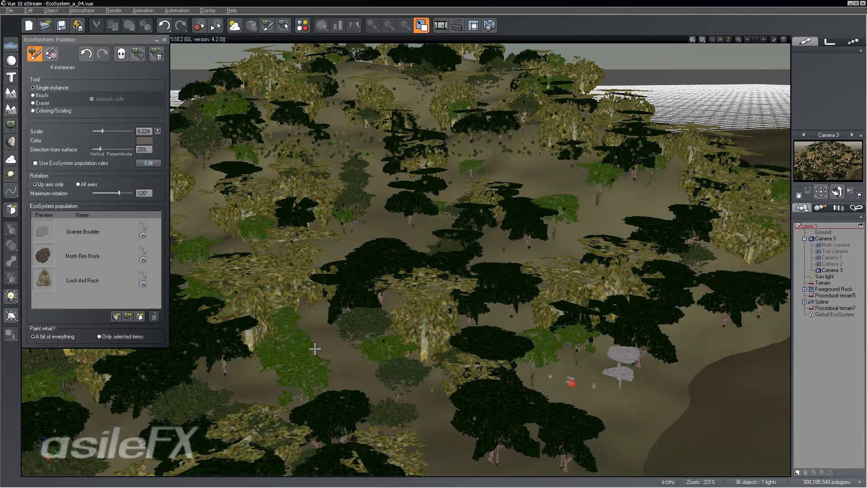
pyautogui.click(613, 376)
pyautogui.moveTo(594, 382)
pyautogui.mouseDown()
pyautogui.moveTo(572, 401)
pyautogui.moveTo(622, 395)
pyautogui.moveTo(586, 377)
pyautogui.mouseUp()
pyautogui.moveTo(370, 321)
pyautogui.mouseDown()
pyautogui.moveTo(346, 359)
pyautogui.moveTo(328, 342)
pyautogui.moveTo(345, 377)
pyautogui.moveTo(378, 387)
pyautogui.mouseUp()
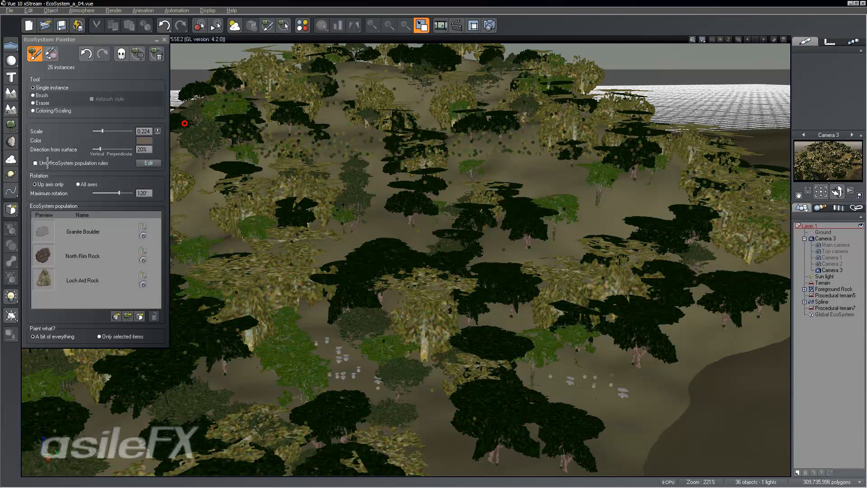
# Step: Set the maximum size variation to 0.300 in the global EcoSystem's population rules
pyautogui.click(149, 163)
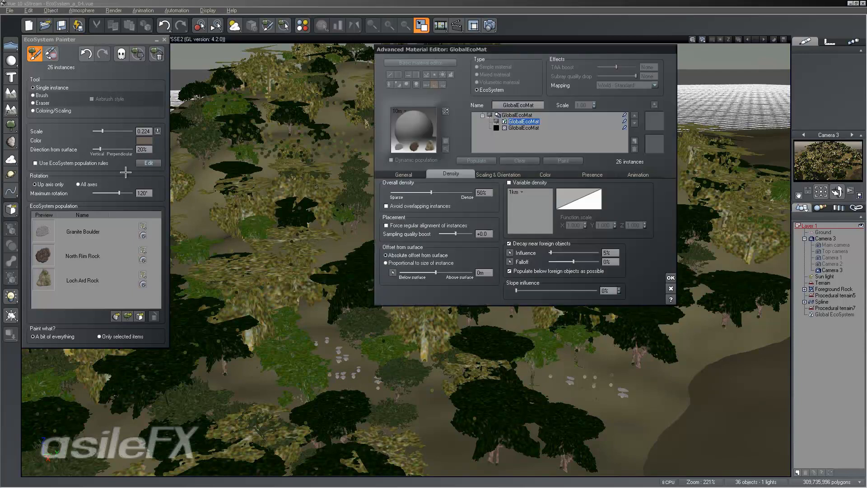
pyautogui.click(501, 174)
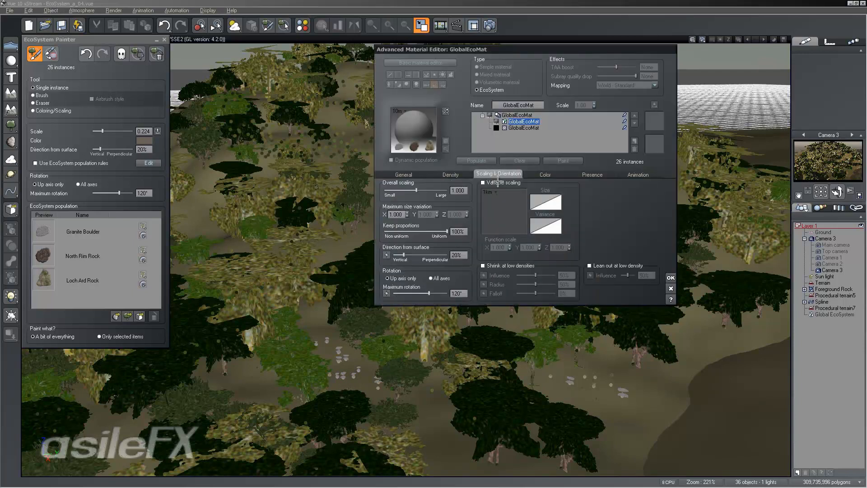
pyautogui.doubleClick(395, 214)
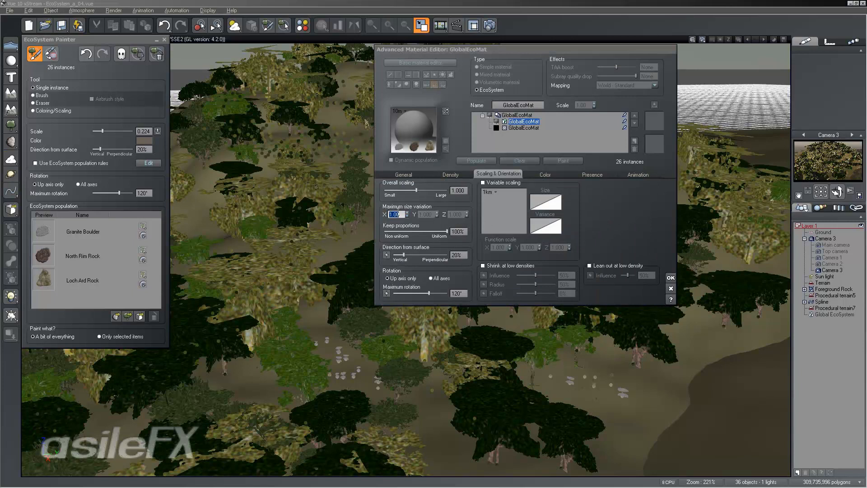
pyautogui.write('0.300')
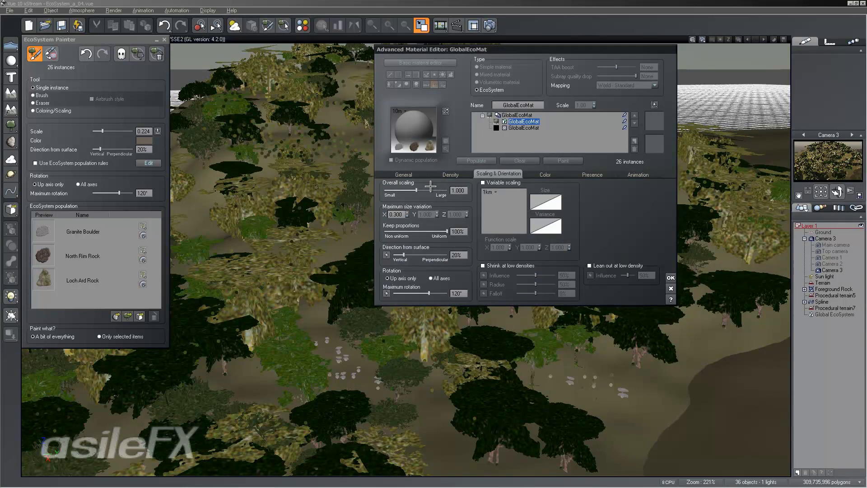
pyautogui.click(404, 174)
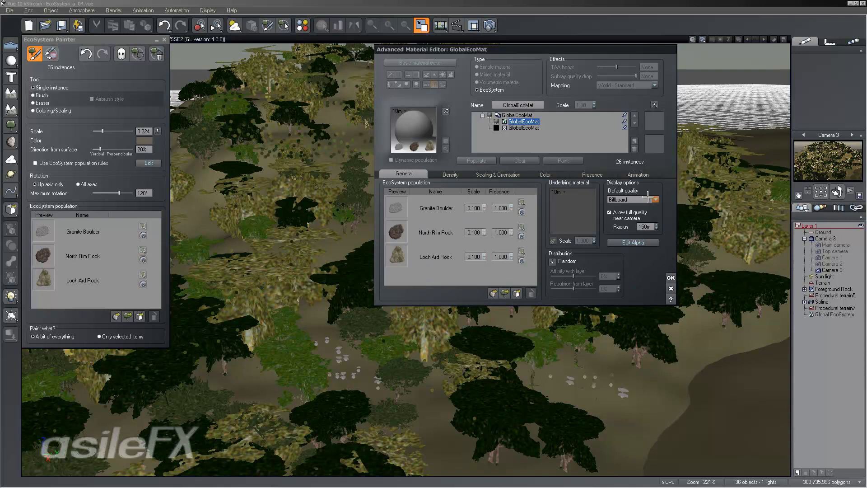
pyautogui.click(671, 277)
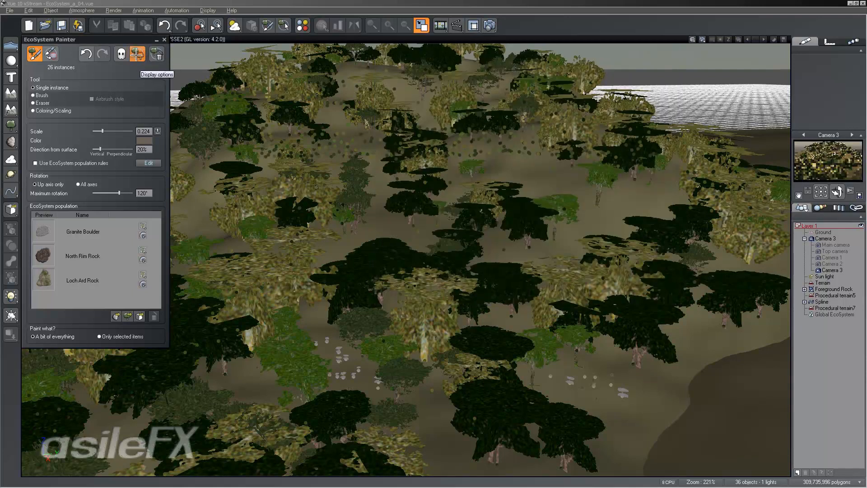
# Step: Review the painter's EcoSystem display options and its hide-from-render option
pyautogui.click(140, 56)
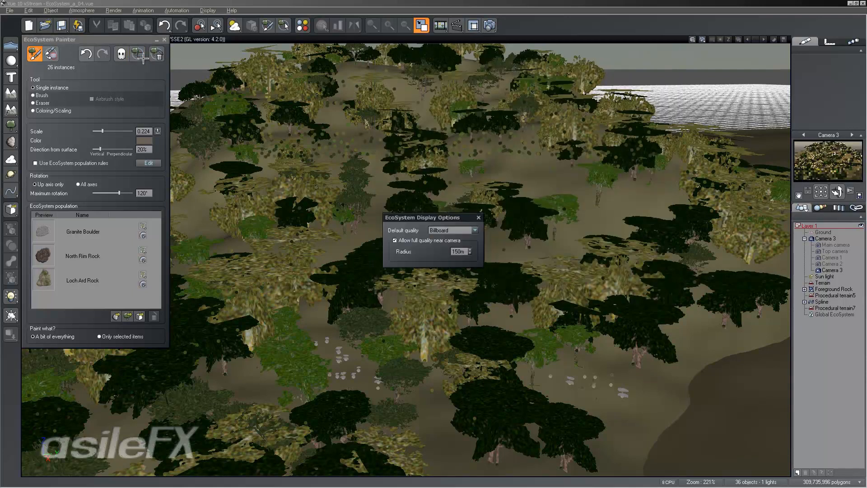
pyautogui.click(479, 218)
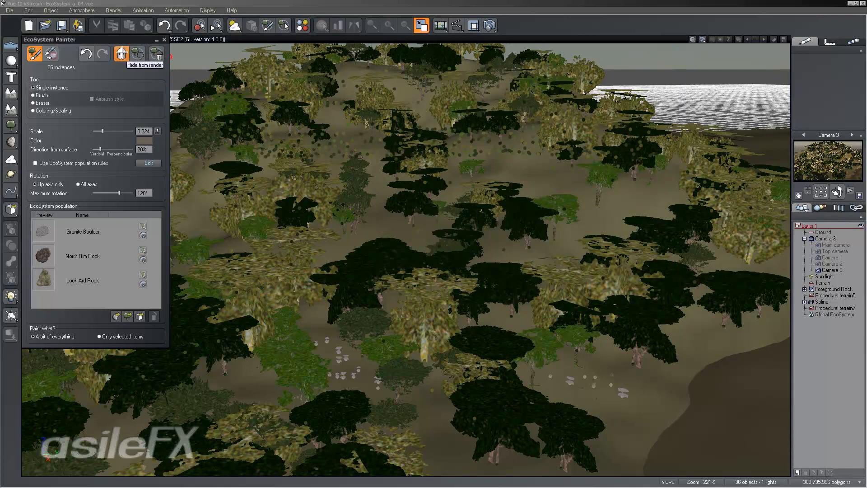
pyautogui.click(121, 53)
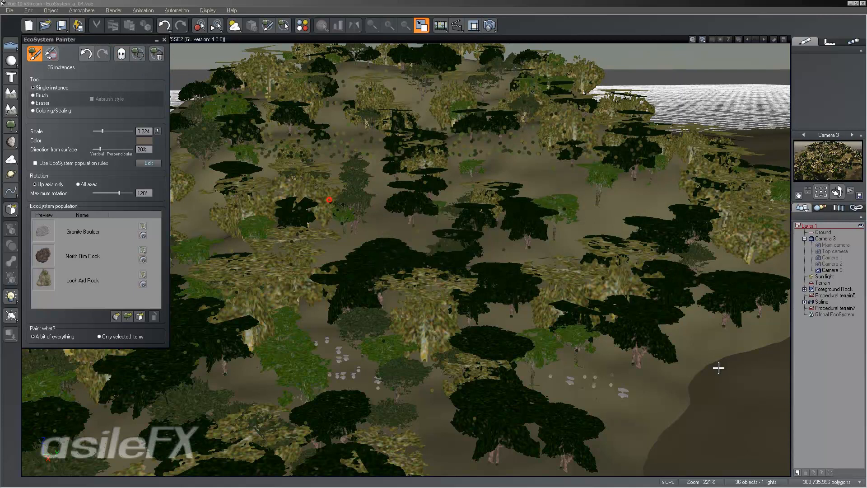
pyautogui.click(810, 315)
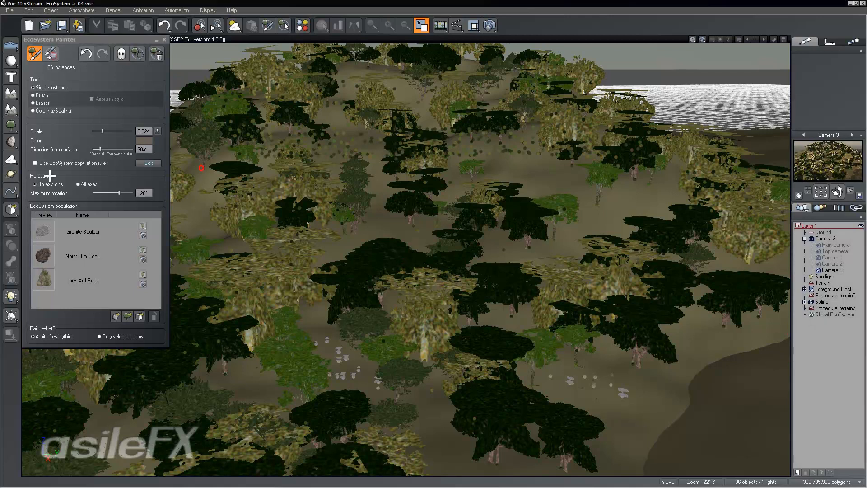
# Step: Enable the EcoSystem population rules for painting and limit their slope range to 38°–180°
pyautogui.click(36, 163)
pyautogui.click(149, 162)
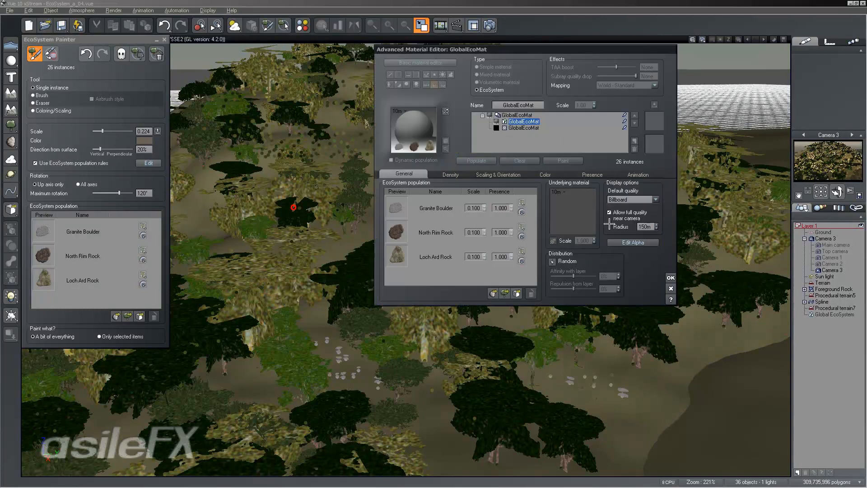
pyautogui.click(596, 174)
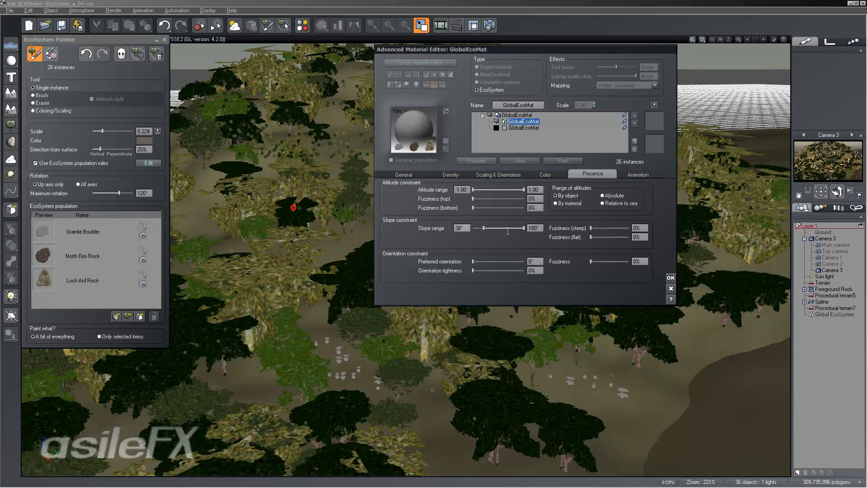
pyautogui.click(673, 276)
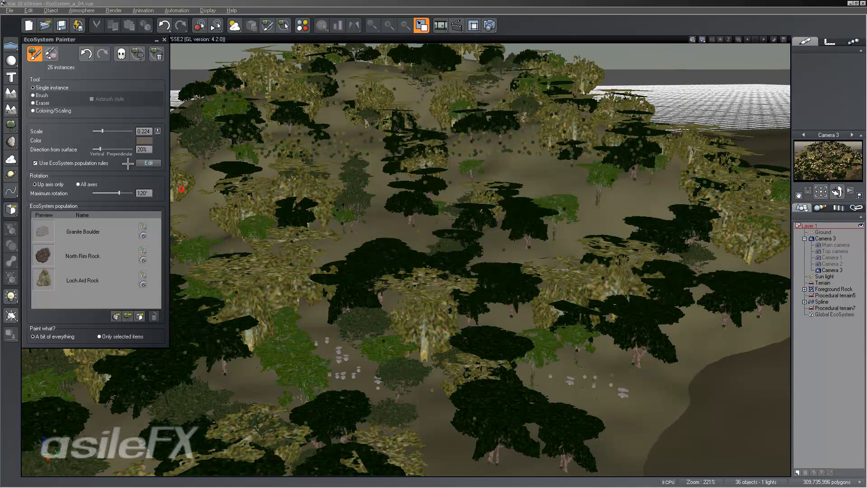
# Step: Airbrush rocks with the Brush tool across the hillside between the trees
pyautogui.click(33, 95)
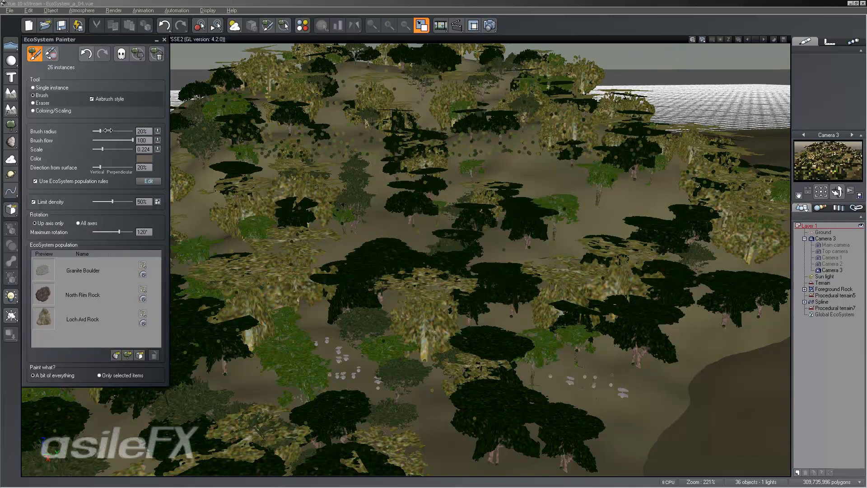
pyautogui.moveTo(375, 193)
pyautogui.mouseDown()
pyautogui.moveTo(373, 219)
pyautogui.moveTo(350, 242)
pyautogui.moveTo(439, 228)
pyautogui.moveTo(481, 198)
pyautogui.moveTo(495, 172)
pyautogui.moveTo(518, 198)
pyautogui.moveTo(535, 244)
pyautogui.moveTo(506, 253)
pyautogui.moveTo(530, 307)
pyautogui.moveTo(587, 344)
pyautogui.moveTo(591, 395)
pyautogui.moveTo(503, 418)
pyautogui.moveTo(432, 413)
pyautogui.moveTo(451, 368)
pyautogui.moveTo(360, 333)
pyautogui.mouseUp()
pyautogui.moveTo(327, 267); pyautogui.dragTo(376, 286, button='right')
pyautogui.scroll(3, 377, 286)
pyautogui.scroll(-6, 377, 285)
pyautogui.scroll(2, 377, 286)
# Step: Set the brush radius to 55%, the scale to 0.317 and the density limit to 72%
pyautogui.moveTo(117, 129)
pyautogui.mouseDown()
pyautogui.moveTo(131, 130)
pyautogui.moveTo(114, 149)
pyautogui.moveTo(121, 149)
pyautogui.mouseUp()
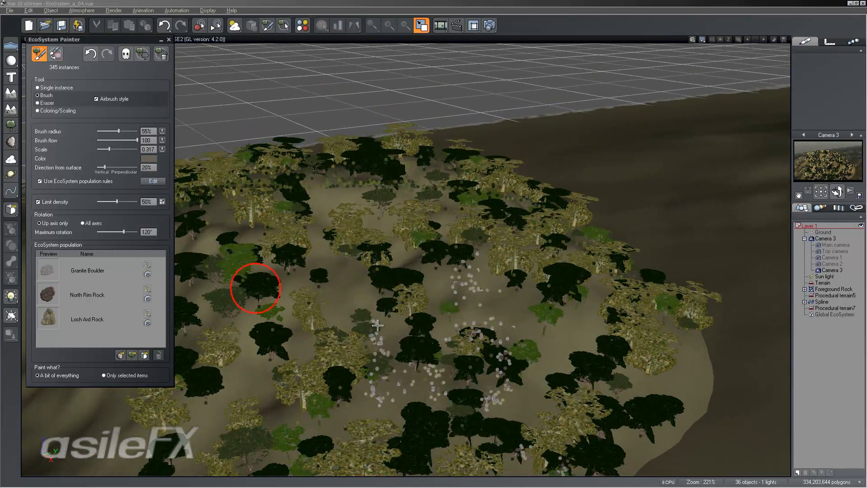
pyautogui.scroll(2, 376, 326)
pyautogui.moveTo(133, 202); pyautogui.dragTo(134, 201)
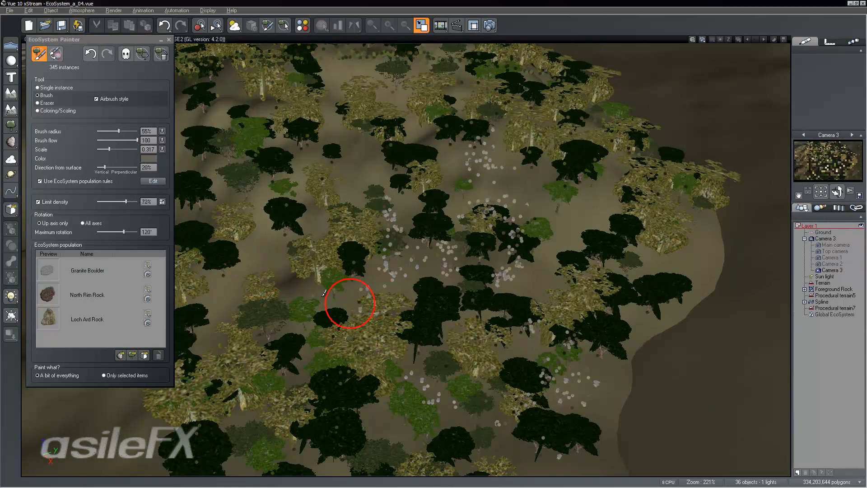
# Step: Airbrush more rocks across the hillside between the trees, from the upper slope down to the terrain's edge
pyautogui.moveTo(251, 230)
pyautogui.mouseDown()
pyautogui.moveTo(225, 303)
pyautogui.moveTo(289, 352)
pyautogui.moveTo(486, 435)
pyautogui.moveTo(567, 413)
pyautogui.moveTo(615, 446)
pyautogui.moveTo(684, 286)
pyautogui.moveTo(642, 315)
pyautogui.moveTo(568, 281)
pyautogui.moveTo(592, 195)
pyautogui.moveTo(552, 284)
pyautogui.moveTo(554, 259)
pyautogui.moveTo(506, 278)
pyautogui.moveTo(590, 222)
pyautogui.moveTo(600, 194)
pyautogui.moveTo(499, 188)
pyautogui.moveTo(477, 221)
pyautogui.moveTo(412, 254)
pyautogui.moveTo(412, 277)
pyautogui.moveTo(375, 225)
pyautogui.mouseUp()
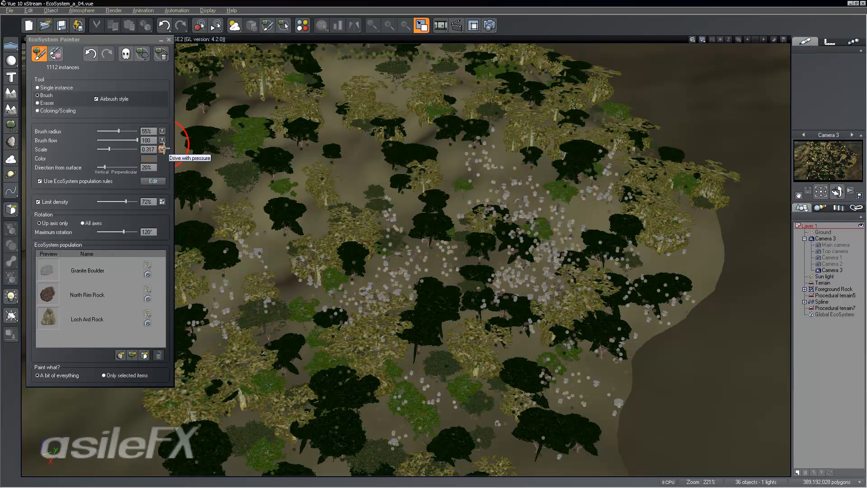
pyautogui.moveTo(372, 166)
pyautogui.mouseDown()
pyautogui.moveTo(384, 90)
pyautogui.moveTo(525, 156)
pyautogui.mouseUp()
pyautogui.moveTo(659, 198)
pyautogui.mouseDown()
pyautogui.moveTo(668, 242)
pyautogui.moveTo(573, 393)
pyautogui.moveTo(506, 336)
pyautogui.mouseUp()
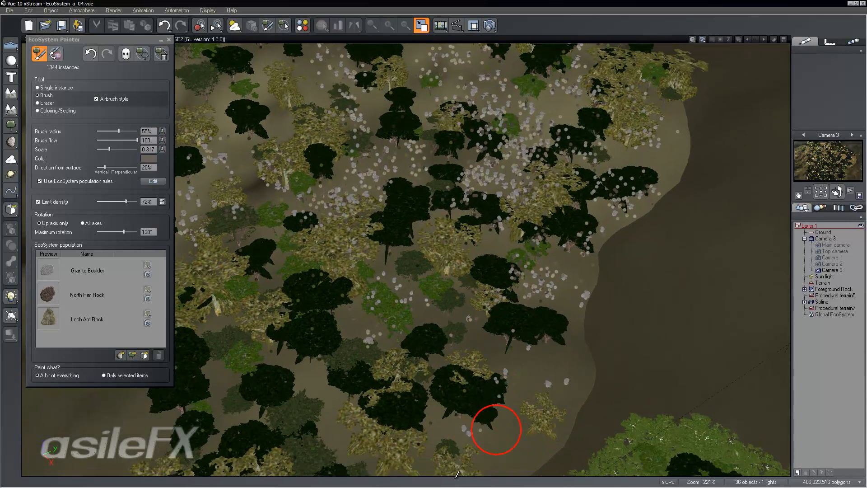
pyautogui.moveTo(364, 391)
pyautogui.mouseDown()
pyautogui.moveTo(310, 426)
pyautogui.moveTo(303, 400)
pyautogui.mouseUp()
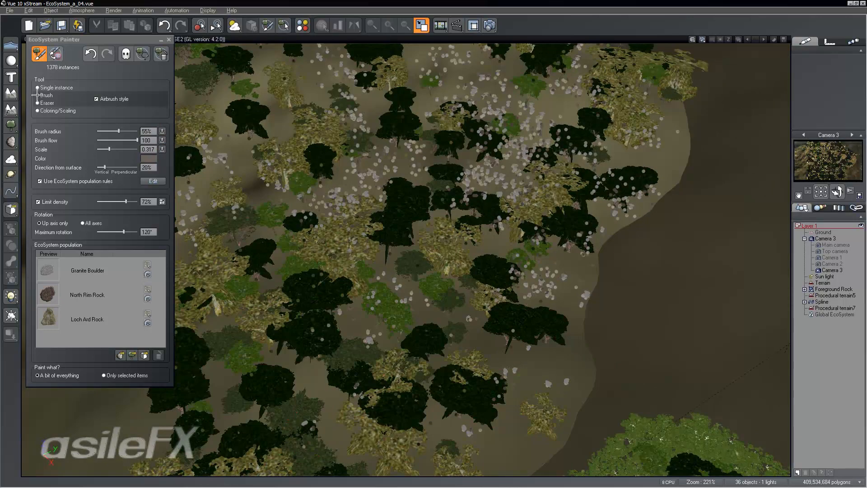
pyautogui.moveTo(333, 131); pyautogui.dragTo(330, 167, button='right')
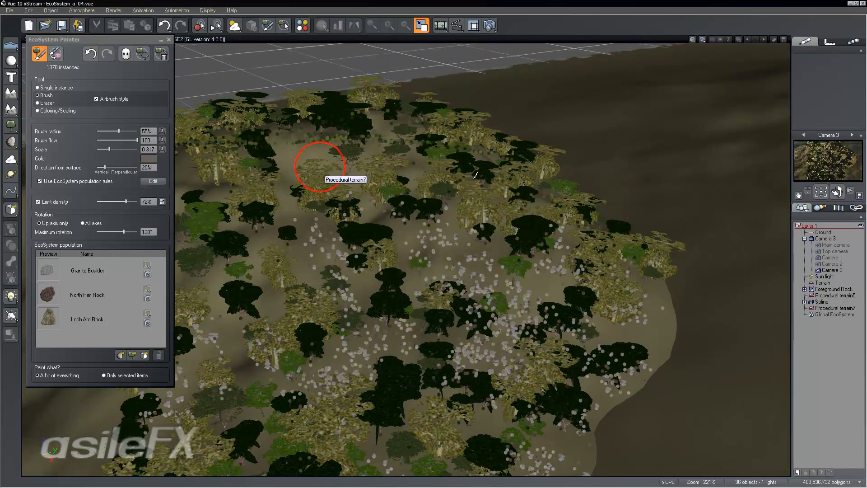
pyautogui.moveTo(366, 141)
pyautogui.mouseDown()
pyautogui.moveTo(555, 216)
pyautogui.moveTo(599, 362)
pyautogui.moveTo(635, 272)
pyautogui.mouseUp()
pyautogui.moveTo(397, 261); pyautogui.dragTo(406, 242, button='right')
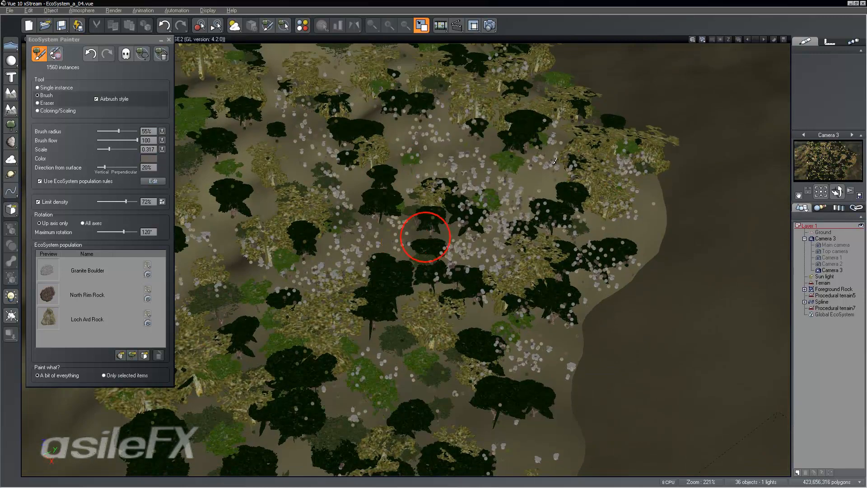
pyautogui.moveTo(555, 355)
pyautogui.mouseDown()
pyautogui.moveTo(558, 285)
pyautogui.moveTo(286, 290)
pyautogui.moveTo(261, 310)
pyautogui.moveTo(71, 167)
pyautogui.mouseUp()
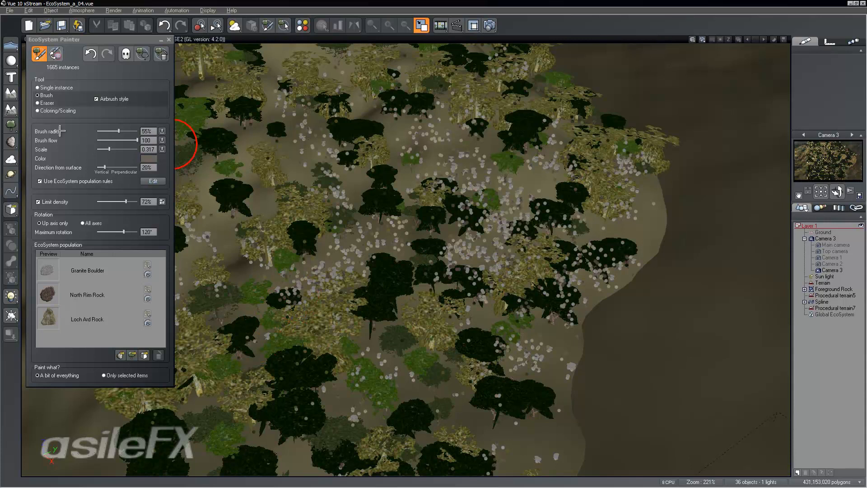
# Step: Choose the Coloring/Scaling tool, disable its scaling, and set the coloring color to a dark brown
pyautogui.click(49, 110)
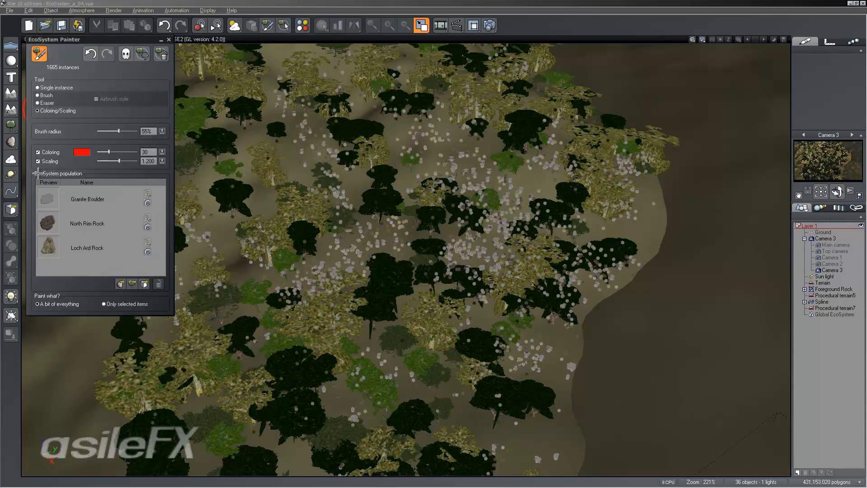
pyautogui.moveTo(398, 300); pyautogui.dragTo(367, 286, button='right')
pyautogui.scroll(10, 385, 304)
pyautogui.scroll(-5, 385, 304)
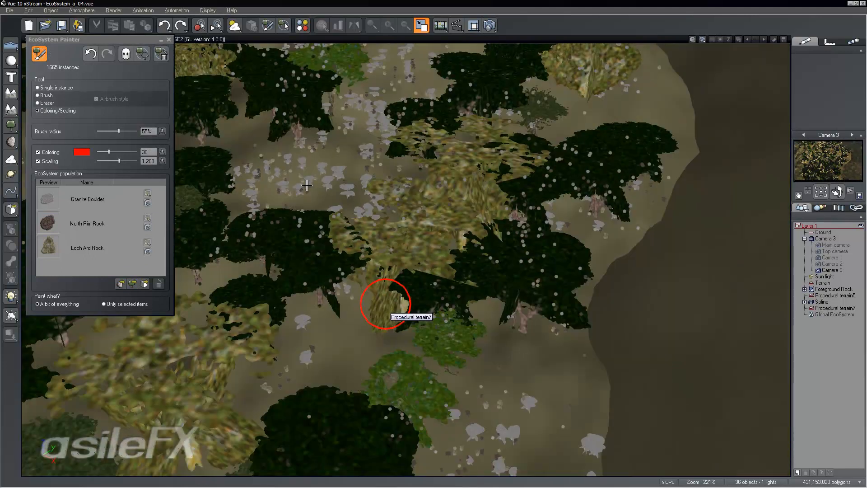
pyautogui.click(50, 161)
pyautogui.doubleClick(79, 152)
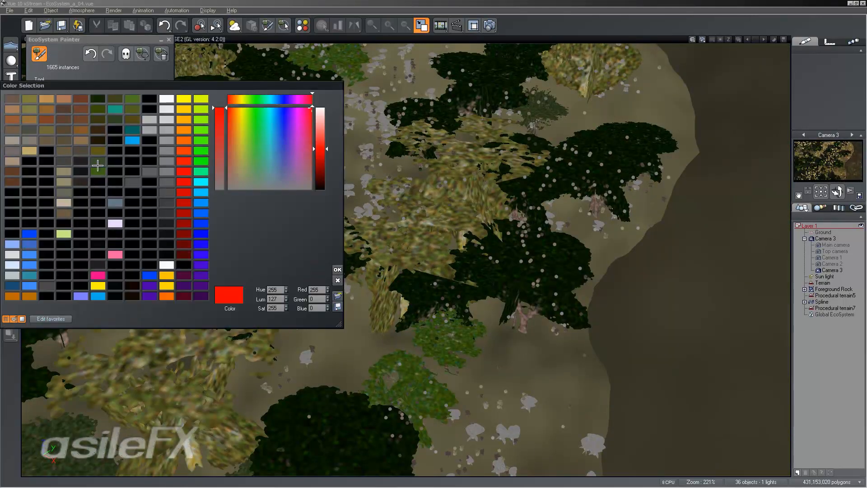
pyautogui.click(86, 163)
pyautogui.click(100, 153)
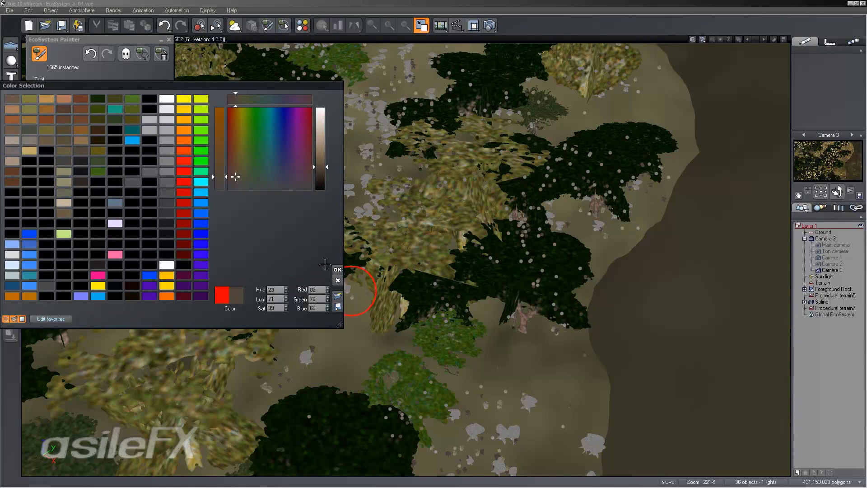
pyautogui.click(337, 269)
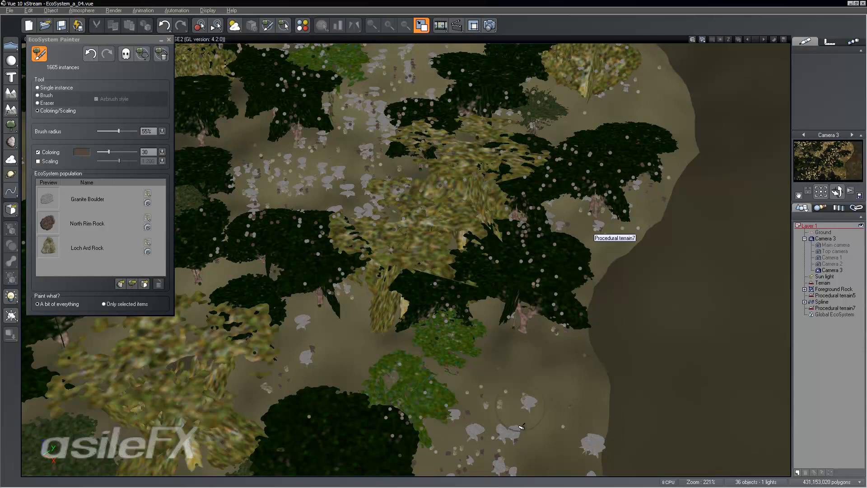
# Step: Tint the hillside rocks brown with a 93% brush radius and a coloring strength of 57, and raise the strength to 82
pyautogui.moveTo(516, 350); pyautogui.dragTo(522, 282, button='right')
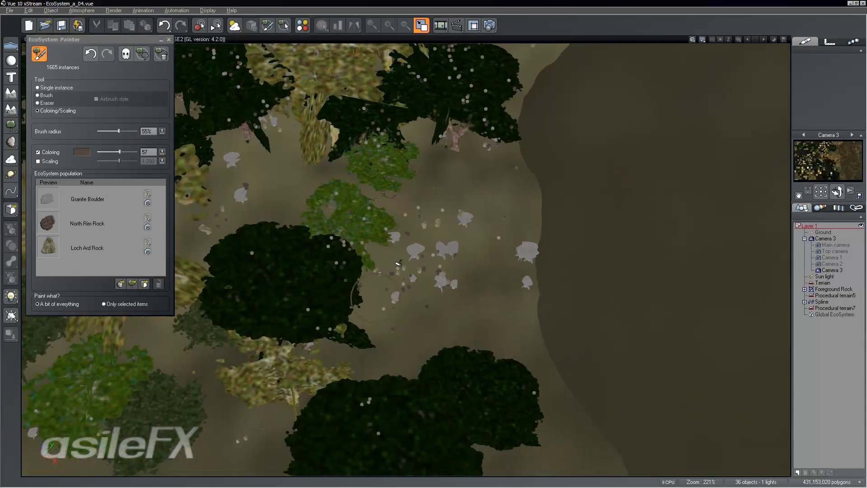
pyautogui.click(122, 153)
pyautogui.click(134, 131)
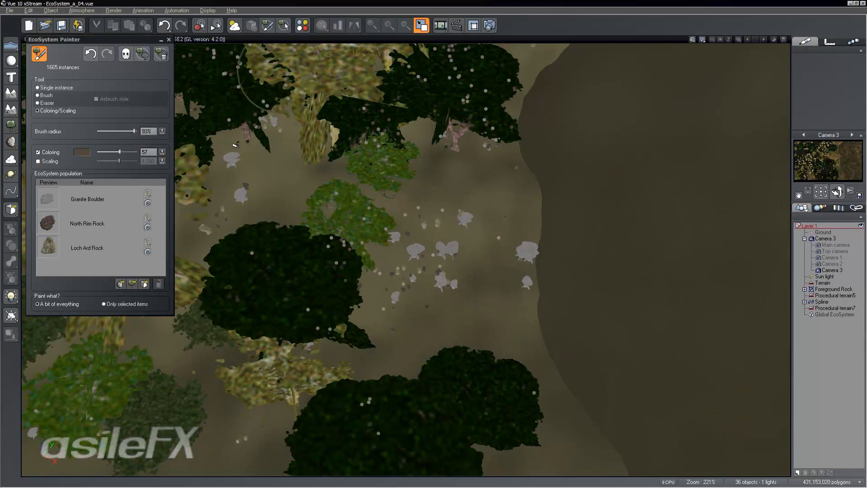
pyautogui.scroll(-3, 515, 279)
pyautogui.scroll(-3, 515, 279)
pyautogui.moveTo(463, 132)
pyautogui.mouseDown()
pyautogui.moveTo(445, 72)
pyautogui.moveTo(445, 183)
pyautogui.moveTo(430, 209)
pyautogui.moveTo(440, 243)
pyautogui.moveTo(420, 289)
pyautogui.mouseUp()
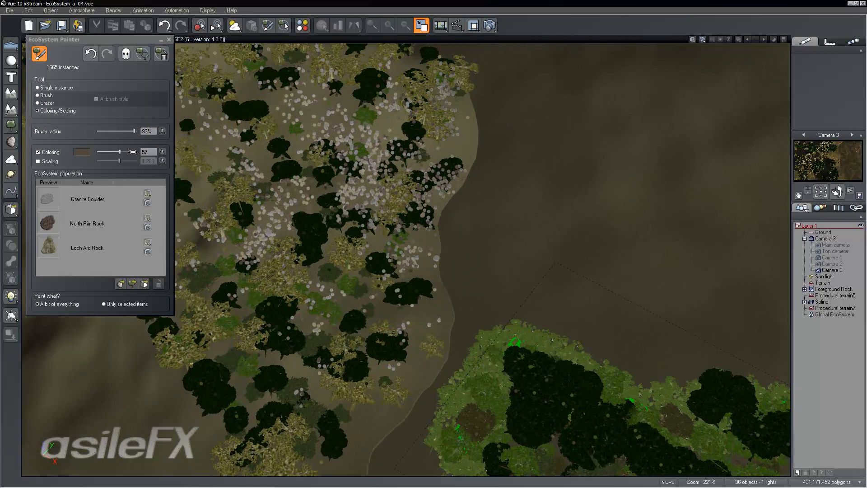
pyautogui.moveTo(133, 151); pyautogui.dragTo(127, 151)
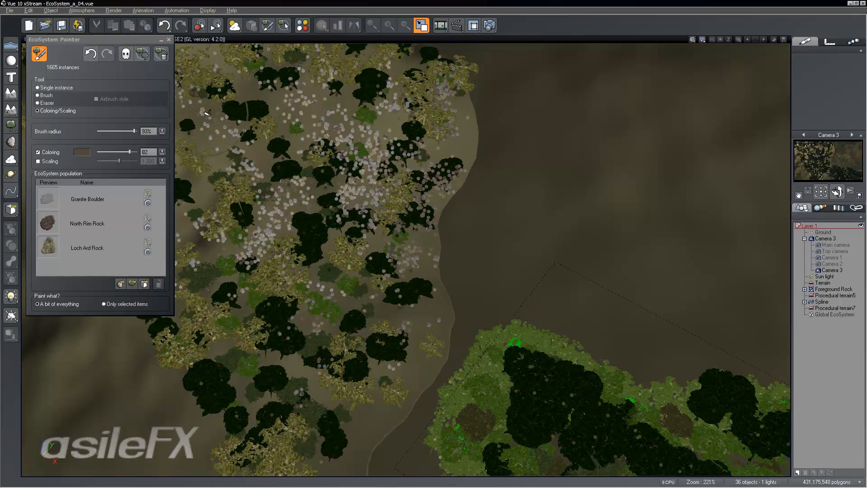
# Step: Replace coloring with scaling at a factor of 1.200 and brush over the rocks along the hillside
pyautogui.click(50, 161)
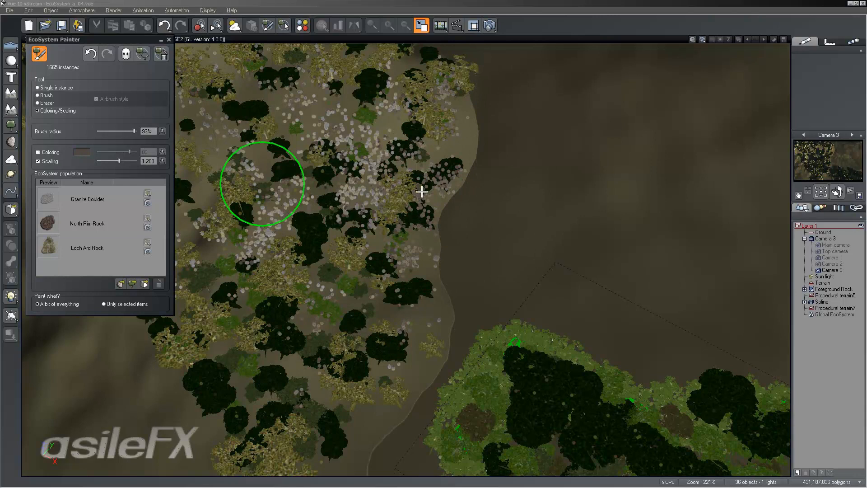
pyautogui.moveTo(455, 174)
pyautogui.mouseDown()
pyautogui.moveTo(462, 226)
pyautogui.moveTo(424, 258)
pyautogui.moveTo(443, 290)
pyautogui.moveTo(420, 360)
pyautogui.mouseUp()
pyautogui.scroll(3, 444, 257)
pyautogui.moveTo(406, 396)
pyautogui.mouseDown()
pyautogui.moveTo(398, 410)
pyautogui.moveTo(384, 329)
pyautogui.mouseUp()
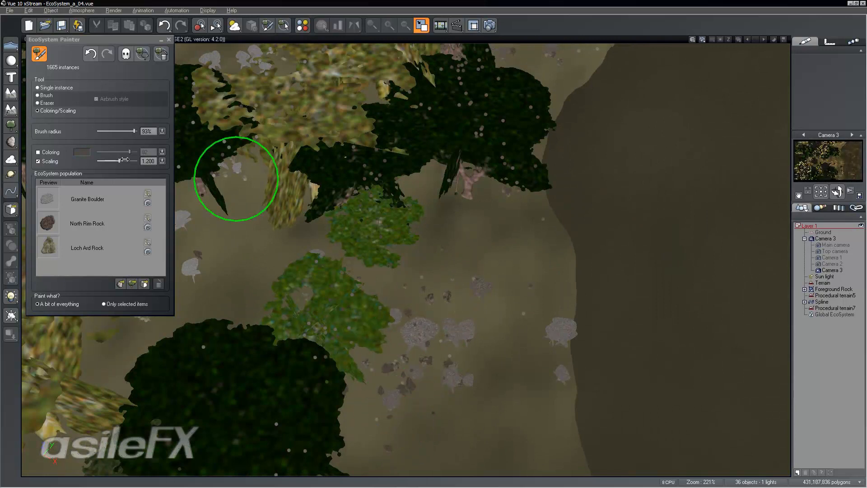
# Step: Set the scaling factor to 1.670 and enlarge the rocks near the hillside's edge and between the trees
pyautogui.moveTo(125, 159); pyautogui.dragTo(127, 160)
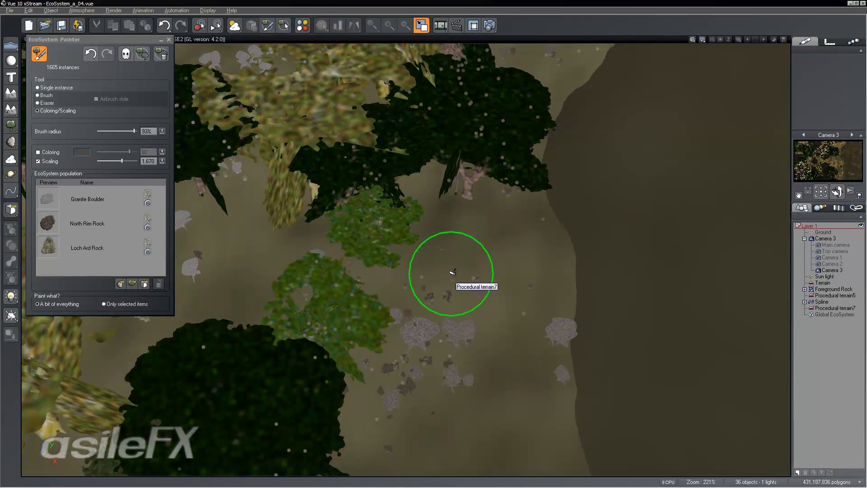
pyautogui.moveTo(545, 303)
pyautogui.mouseDown()
pyautogui.moveTo(570, 329)
pyautogui.moveTo(567, 387)
pyautogui.moveTo(527, 280)
pyautogui.moveTo(527, 310)
pyautogui.moveTo(552, 231)
pyautogui.moveTo(527, 199)
pyautogui.moveTo(425, 246)
pyautogui.moveTo(435, 245)
pyautogui.moveTo(407, 281)
pyautogui.mouseUp()
pyautogui.moveTo(406, 280); pyautogui.dragTo(519, 290, button='right')
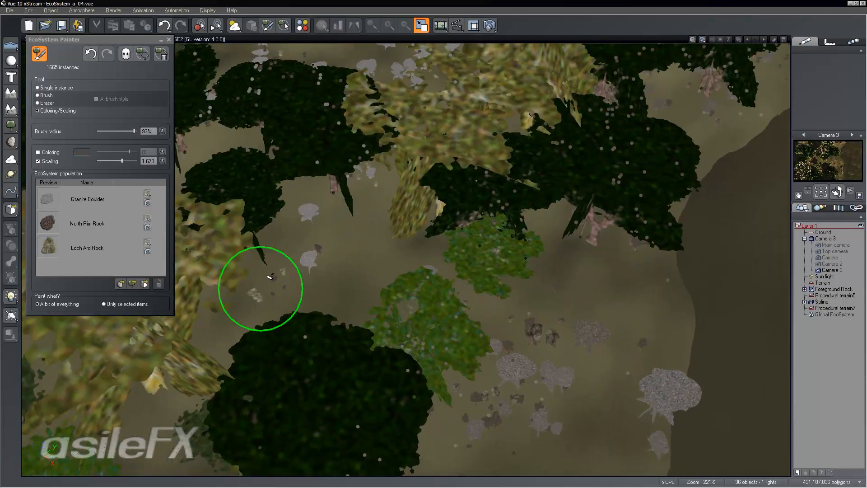
pyautogui.moveTo(275, 277); pyautogui.dragTo(277, 278)
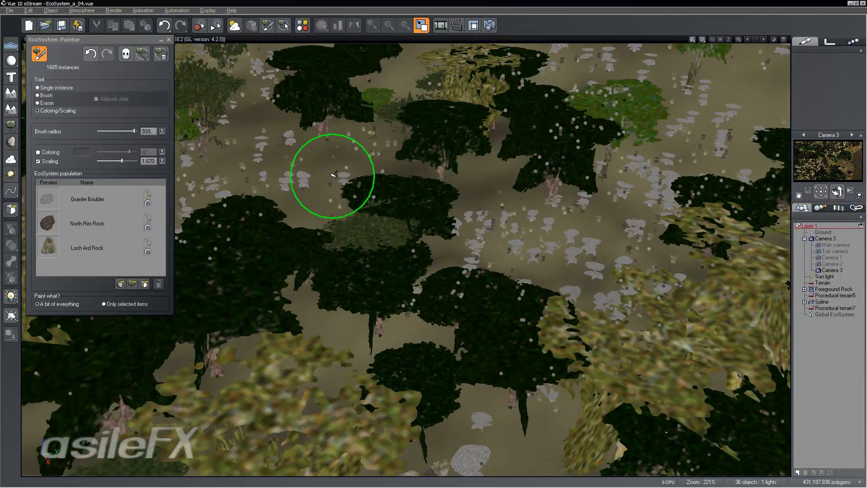
pyautogui.moveTo(258, 176); pyautogui.dragTo(217, 188)
# Step: Set the scaling factor to 2.573, enlarge the rocks in the clearings between the trees, and close the EcoSystem Painter
pyautogui.moveTo(122, 161); pyautogui.dragTo(125, 161)
pyautogui.moveTo(407, 127)
pyautogui.mouseDown()
pyautogui.moveTo(375, 146)
pyautogui.moveTo(372, 127)
pyautogui.moveTo(515, 161)
pyautogui.moveTo(605, 194)
pyautogui.moveTo(650, 225)
pyautogui.moveTo(704, 115)
pyautogui.moveTo(542, 64)
pyautogui.mouseUp()
pyautogui.moveTo(219, 189)
pyautogui.mouseDown(button='right')
pyautogui.moveTo(433, 174)
pyautogui.moveTo(513, 241)
pyautogui.mouseUp(button='right')
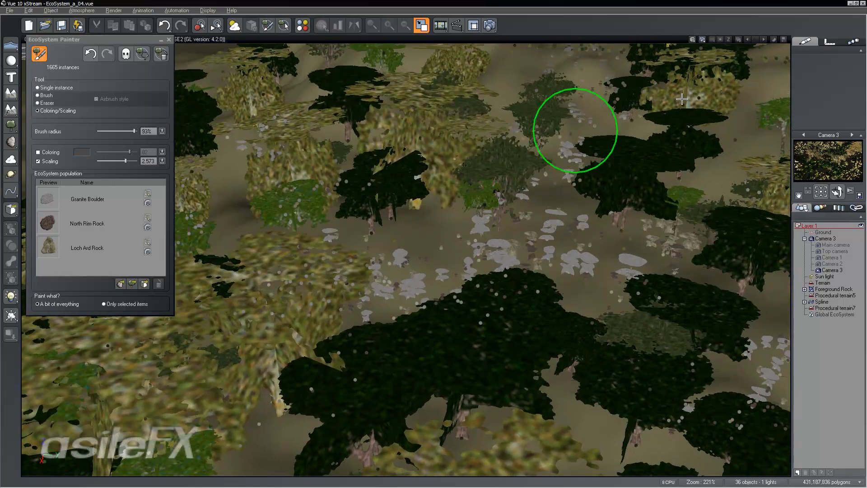
pyautogui.click(168, 39)
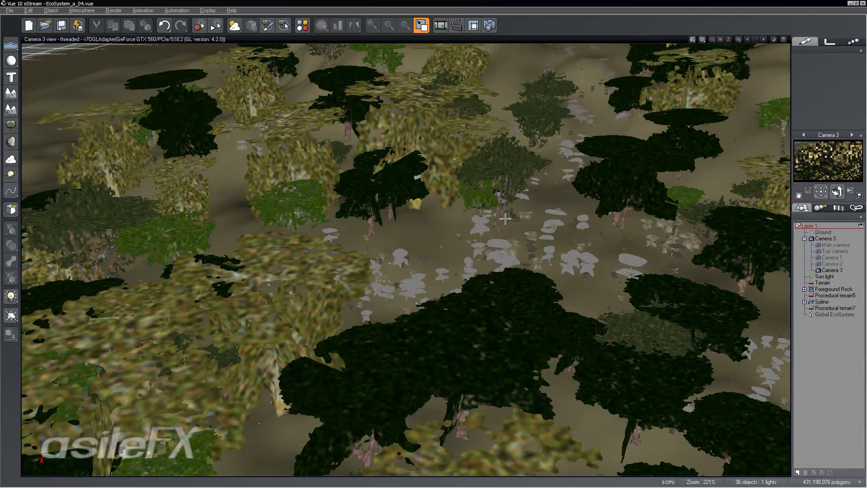
# Step: Switch to Camera 2 and reopen the EcoSystem Painter with the Brush tool at a 24% radius
pyautogui.click(804, 134)
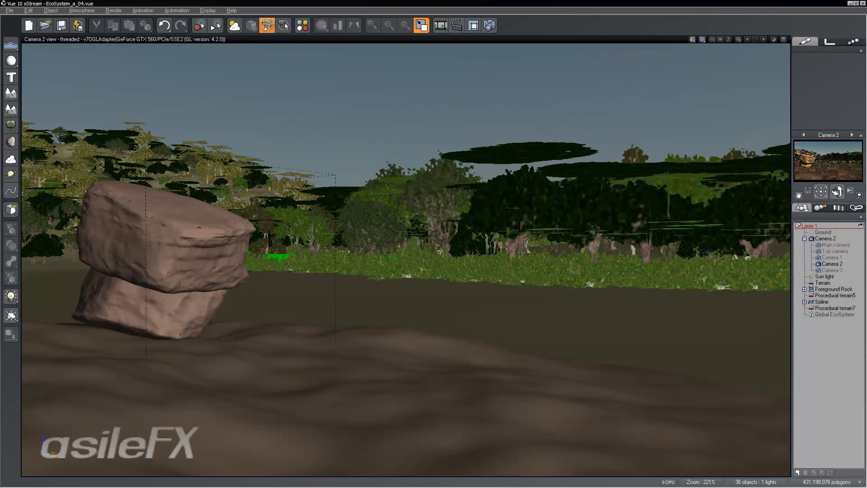
pyautogui.click(284, 25)
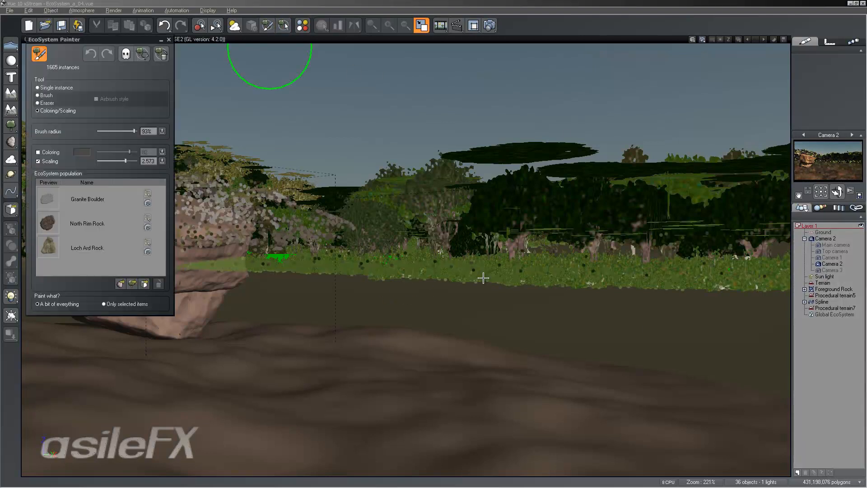
pyautogui.click(48, 94)
pyautogui.moveTo(99, 130); pyautogui.dragTo(92, 130)
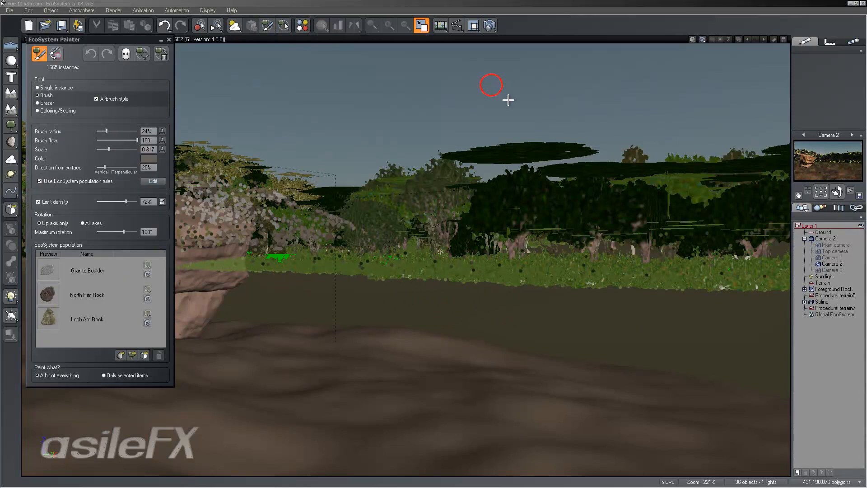
# Step: Set the rock scale to 0.466, disable the population rules, and airbrush rocks along the grass terrain's front edge
pyautogui.click(712, 298)
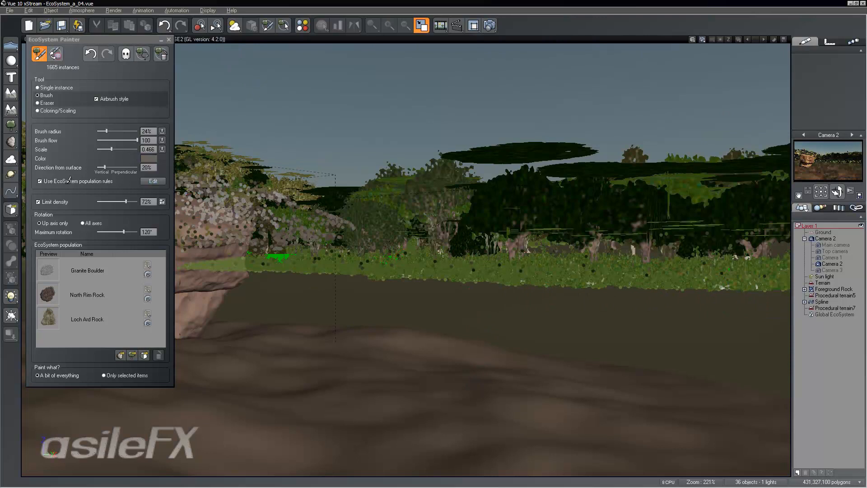
pyautogui.click(40, 181)
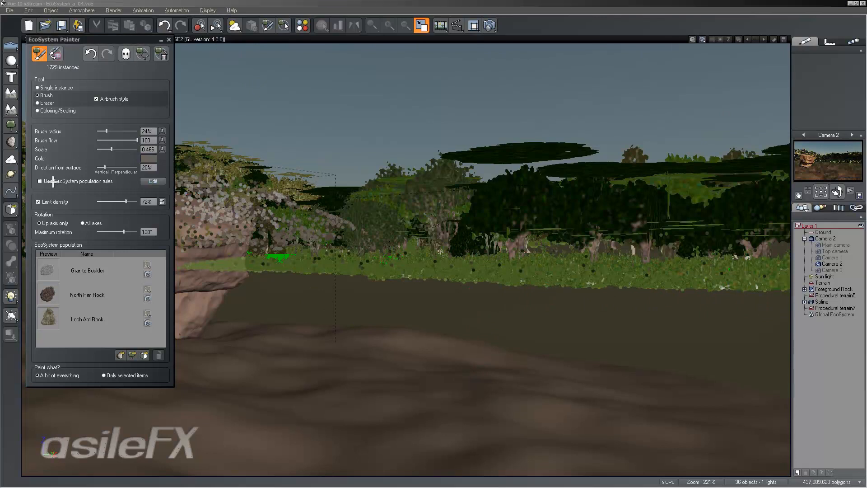
pyautogui.moveTo(308, 273)
pyautogui.mouseDown()
pyautogui.moveTo(339, 283)
pyautogui.moveTo(756, 289)
pyautogui.mouseUp()
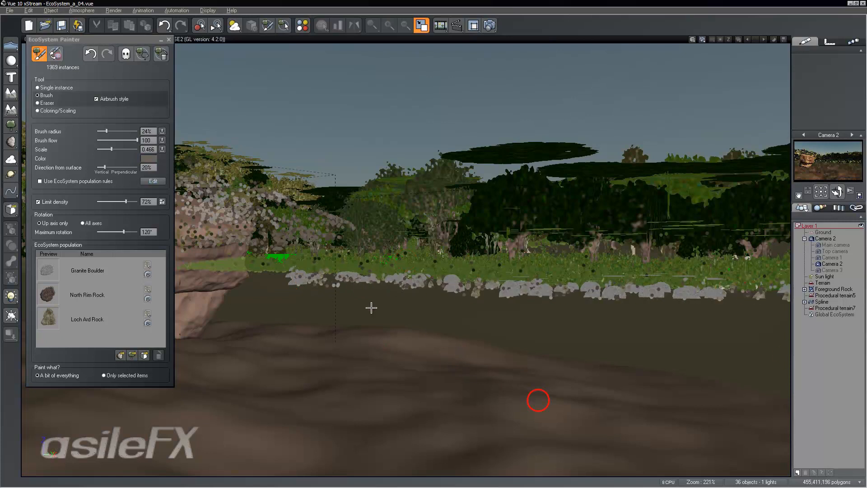
pyautogui.click(252, 260)
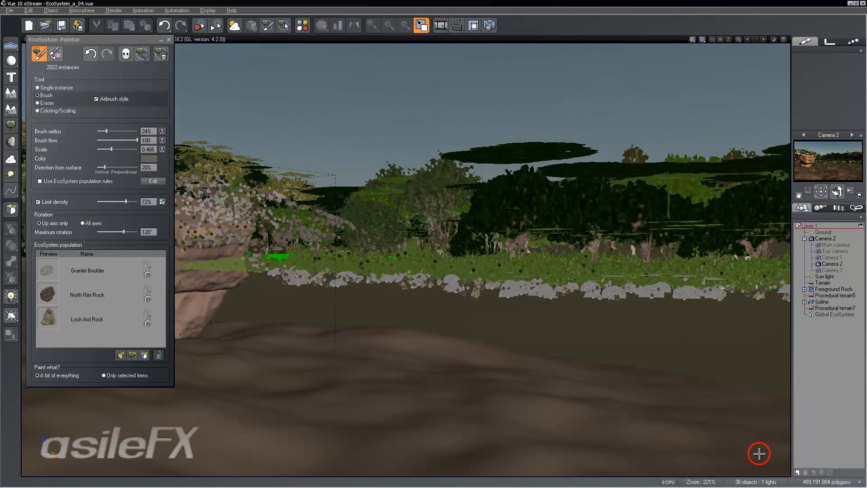
pyautogui.click(167, 39)
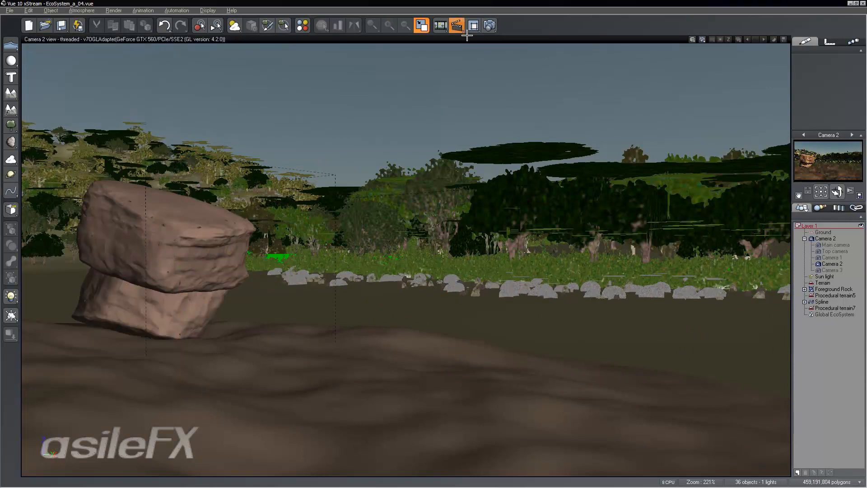
# Step: Maximize the top view with the EcoSystem Painter open
pyautogui.click(421, 25)
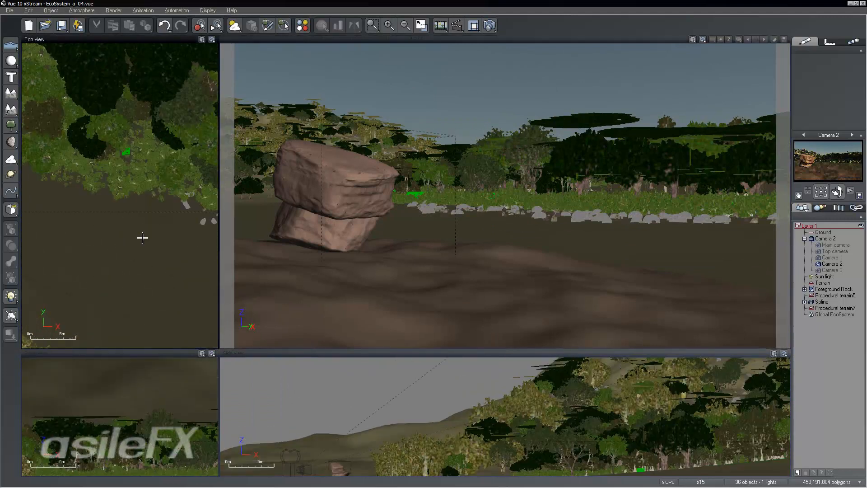
pyautogui.click(155, 234)
pyautogui.click(284, 25)
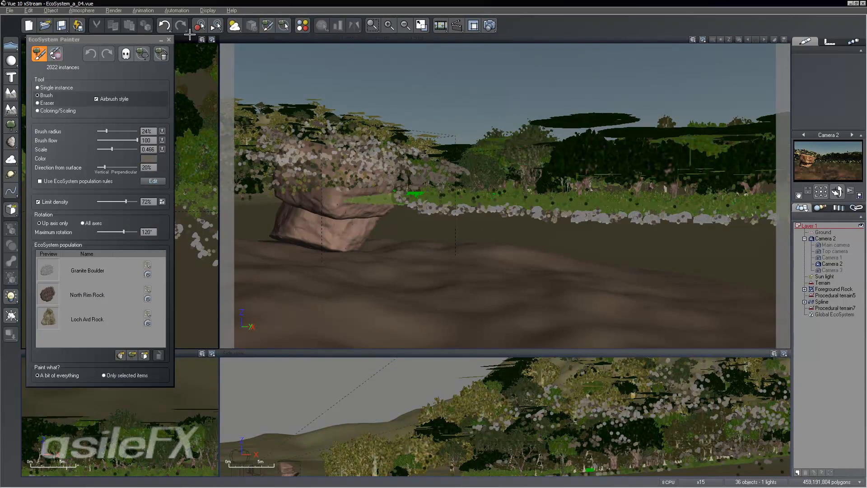
pyautogui.doubleClick(190, 39)
# Step: Airbrush rocks in the top view along the remaining edge of the grass terrain and around its corner
pyautogui.click(414, 270)
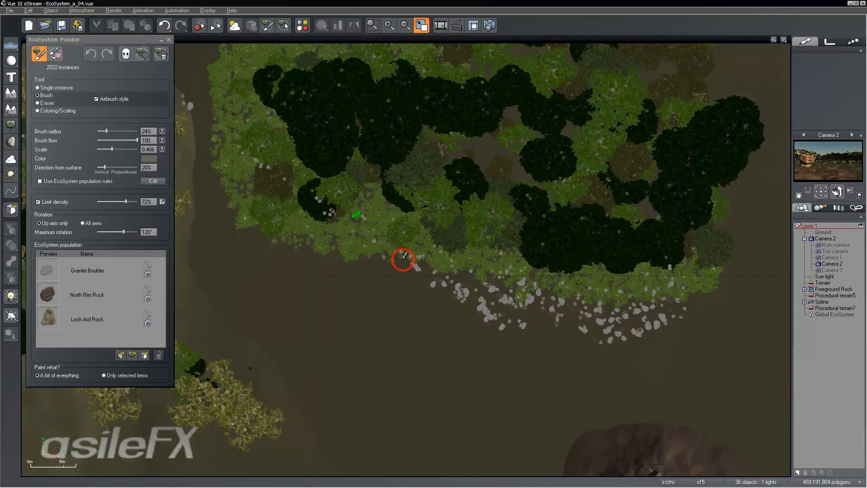
pyautogui.moveTo(349, 250)
pyautogui.mouseDown()
pyautogui.moveTo(312, 248)
pyautogui.moveTo(334, 267)
pyautogui.mouseUp()
pyautogui.moveTo(368, 269); pyautogui.dragTo(459, 296, button='right')
pyautogui.scroll(3, 459, 296)
pyautogui.scroll(-1, 423, 287)
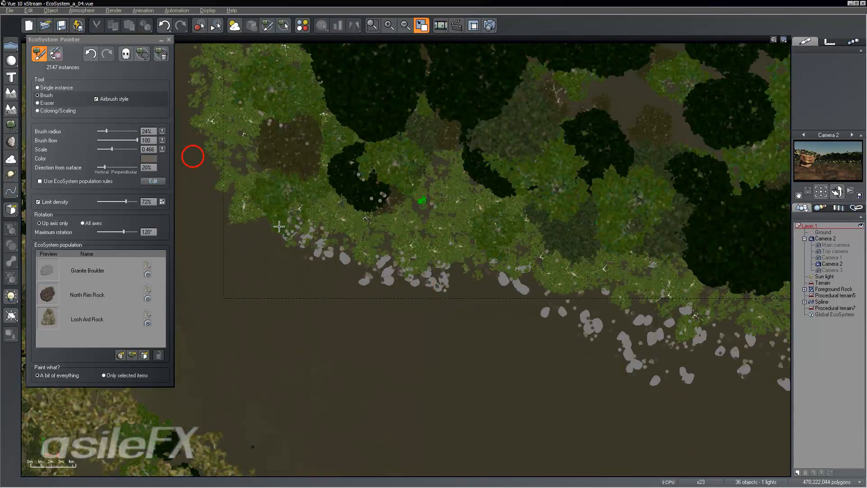
pyautogui.moveTo(294, 241)
pyautogui.mouseDown()
pyautogui.moveTo(245, 141)
pyautogui.moveTo(231, 132)
pyautogui.mouseUp()
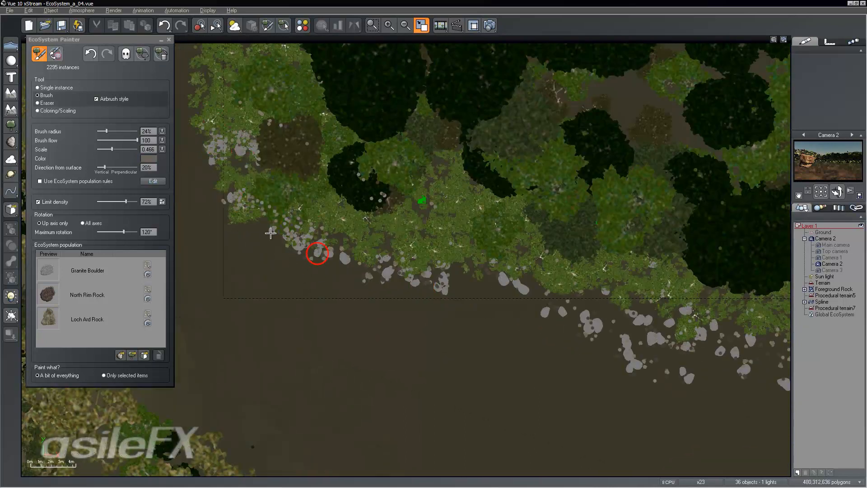
# Step: Airbrush more rocks in the top view along the front edge of the grass terrain
pyautogui.click(39, 53)
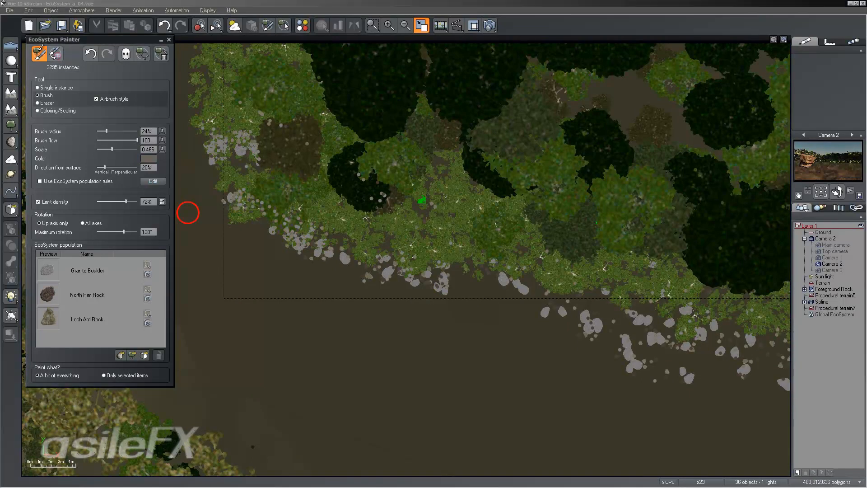
pyautogui.moveTo(388, 244); pyautogui.dragTo(388, 227, button='middle')
pyautogui.moveTo(577, 271); pyautogui.dragTo(310, 106, button='middle')
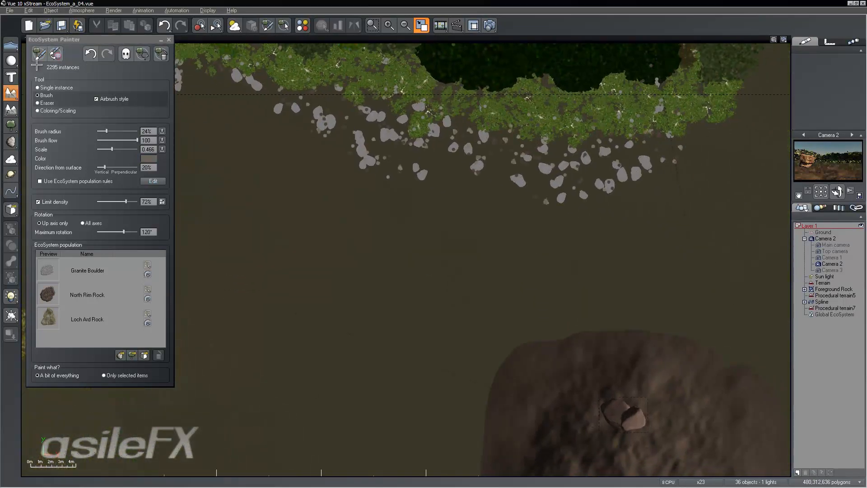
pyautogui.click(44, 52)
pyautogui.moveTo(669, 125)
pyautogui.mouseDown()
pyautogui.moveTo(699, 110)
pyautogui.moveTo(573, 131)
pyautogui.moveTo(434, 120)
pyautogui.moveTo(231, 72)
pyautogui.mouseUp()
pyautogui.moveTo(398, 122); pyautogui.dragTo(448, 171, button='middle')
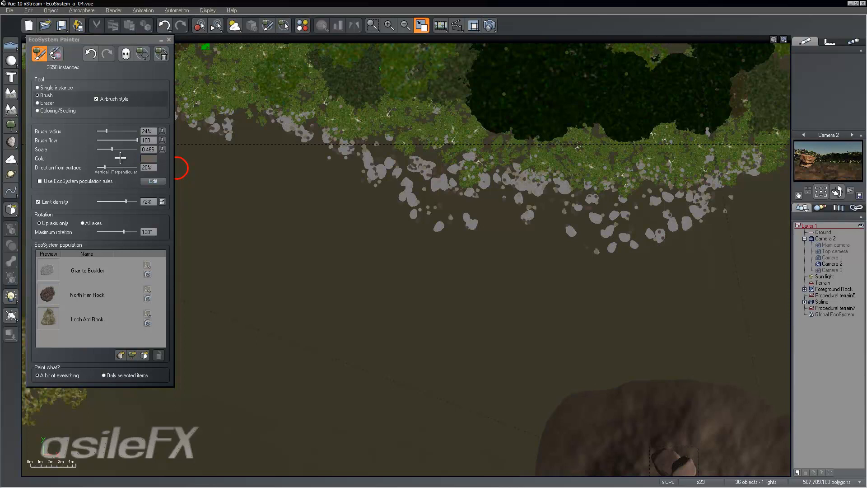
# Step: Set the rock scale to 0.193, airbrush smaller rocks among the existing ones along the grass edge, and close the painter
pyautogui.moveTo(116, 149); pyautogui.dragTo(106, 149)
pyautogui.moveTo(336, 147)
pyautogui.mouseDown()
pyautogui.moveTo(648, 228)
pyautogui.moveTo(664, 199)
pyautogui.mouseUp()
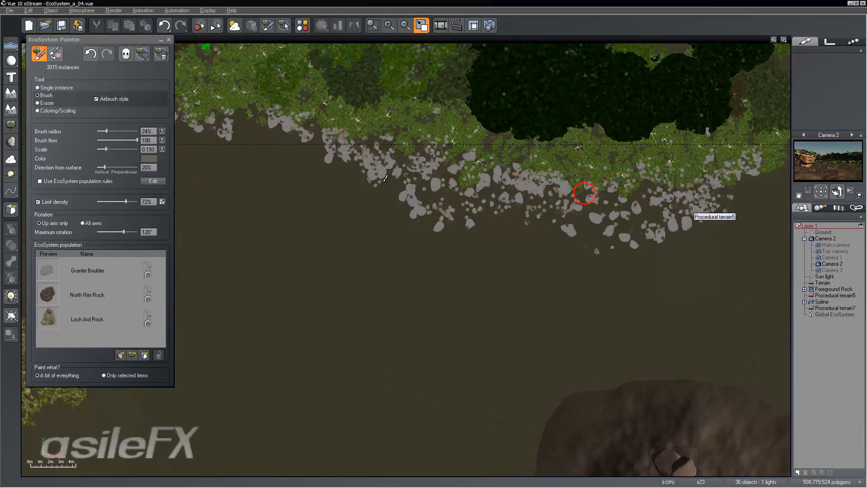
pyautogui.click(169, 40)
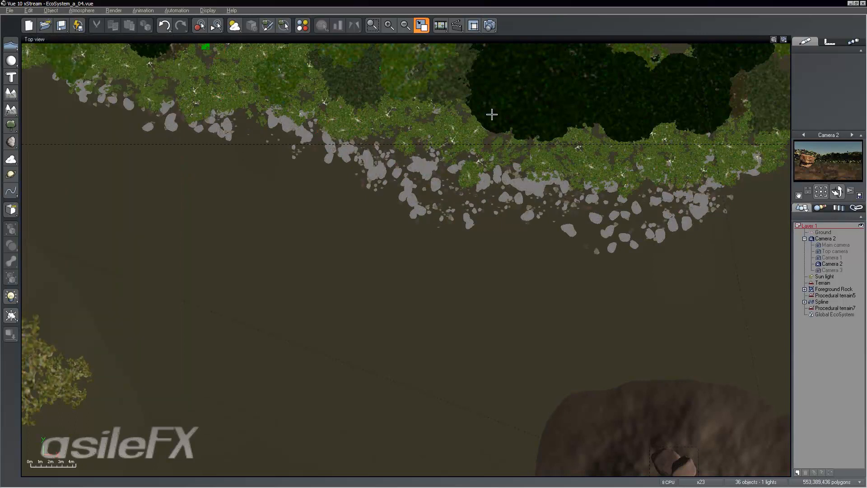
# Step: In the maximized Camera 2 view, set the Grass Variations eco density of Procedural terrain7 to 83%, preview its population, and apply the material
pyautogui.doubleClick(677, 39)
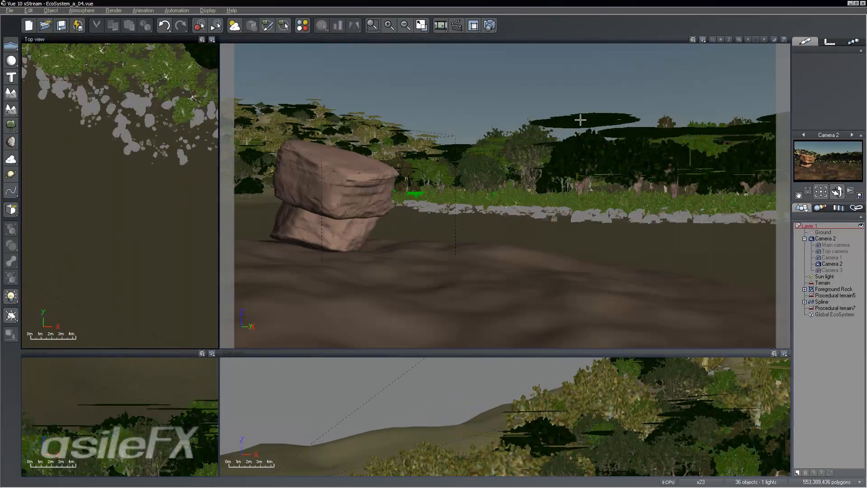
pyautogui.doubleClick(574, 39)
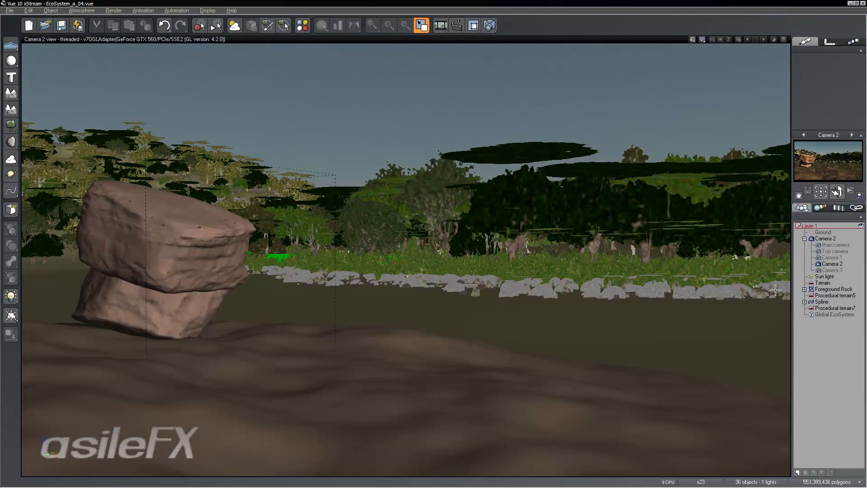
pyautogui.click(827, 308)
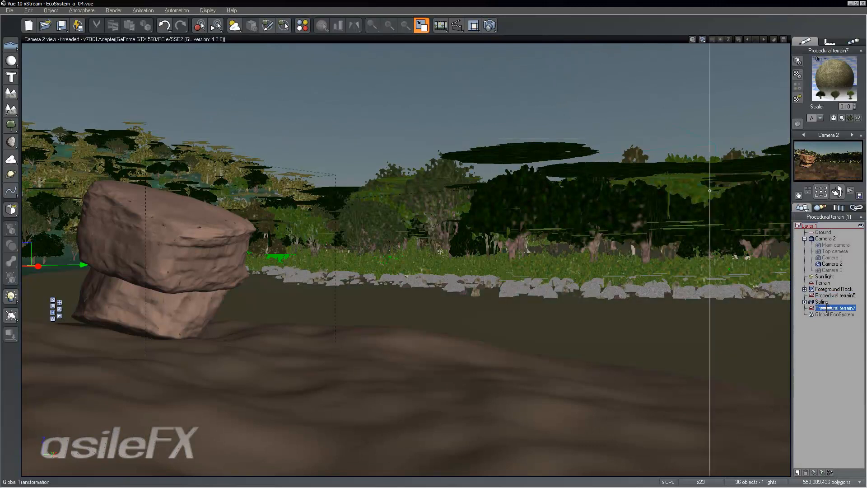
pyautogui.doubleClick(840, 90)
pyautogui.moveTo(442, 189); pyautogui.dragTo(452, 189)
pyautogui.click(475, 160)
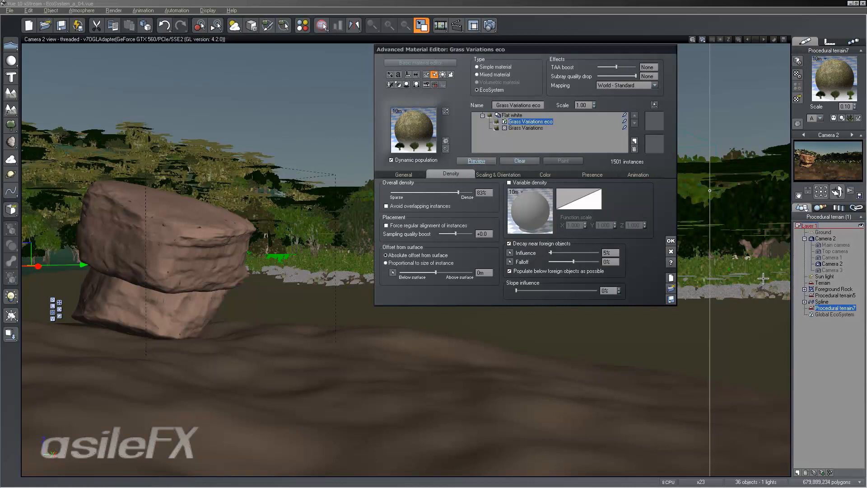
pyautogui.click(670, 240)
pyautogui.click(814, 327)
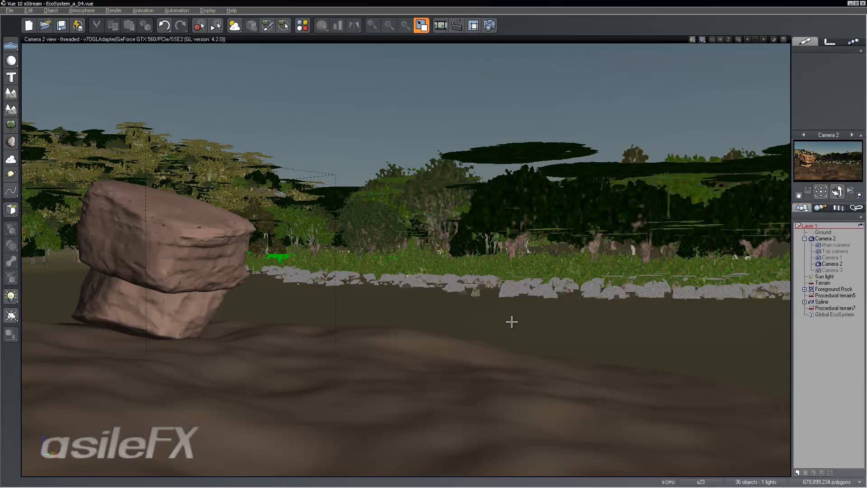
# Step: Open the foreground Terrain's Ground Mound material and preview the population of all its EcoSystem layers
pyautogui.click(828, 283)
pyautogui.doubleClick(835, 78)
pyautogui.click(550, 116)
pyautogui.click(552, 161)
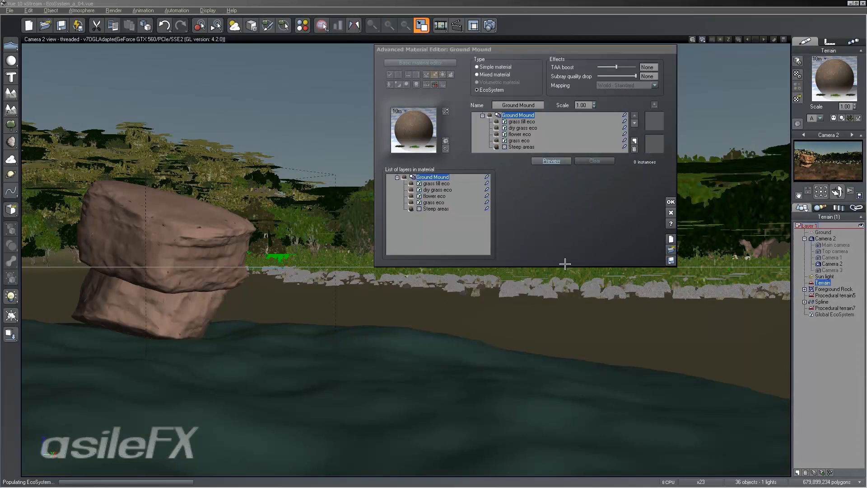
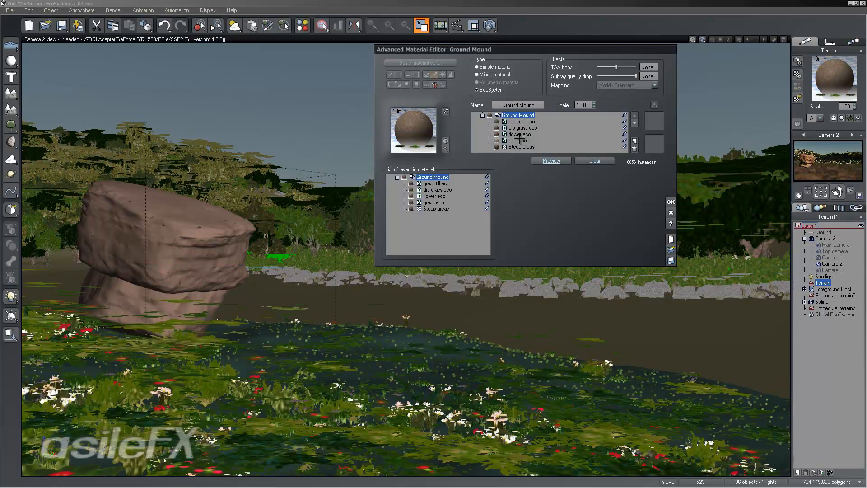
# Step: Set the scale of the Ground Mound's grass eco layer to 1.60 and preview its population
pyautogui.click(518, 140)
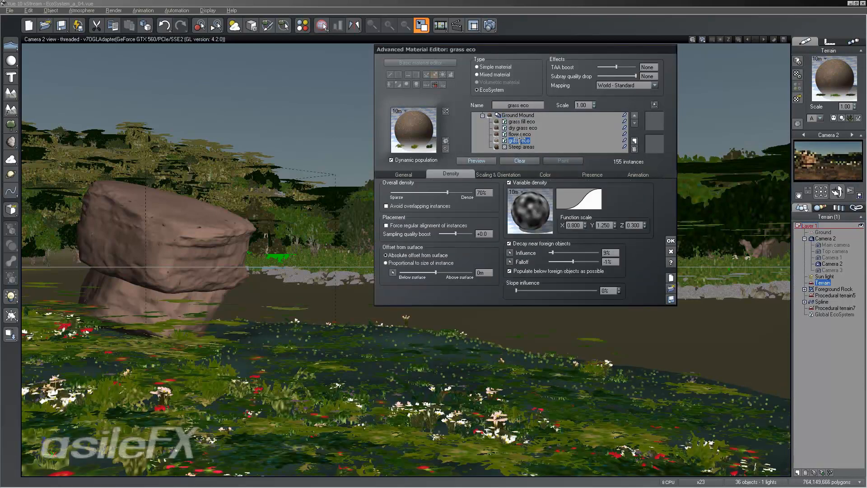
pyautogui.doubleClick(587, 104)
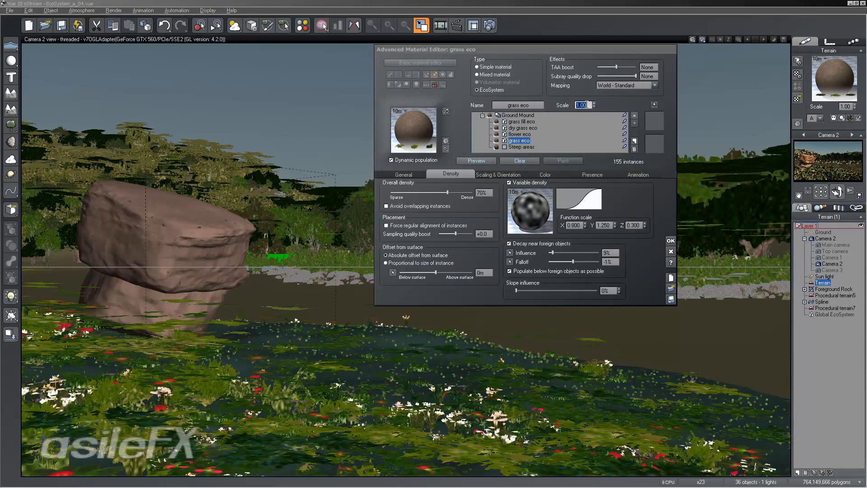
pyautogui.write('3')
pyautogui.write('.65')
pyautogui.press('Return')
pyautogui.write('1.6')
pyautogui.press('Return')
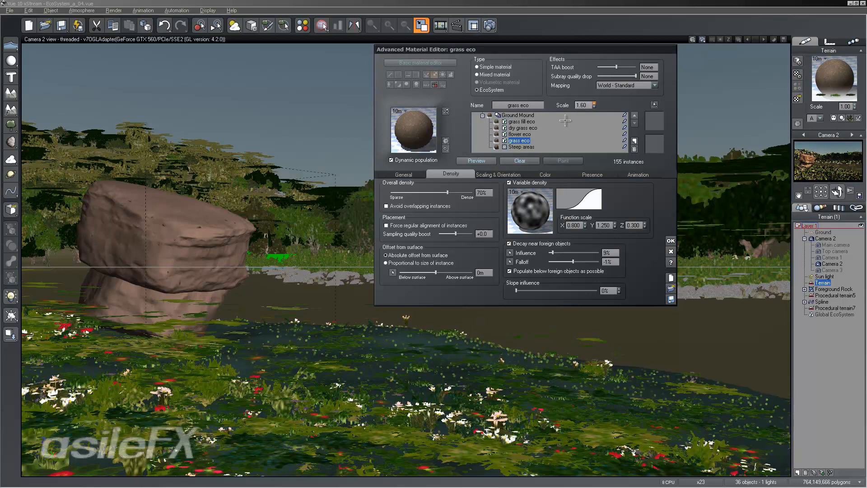
pyautogui.click(476, 160)
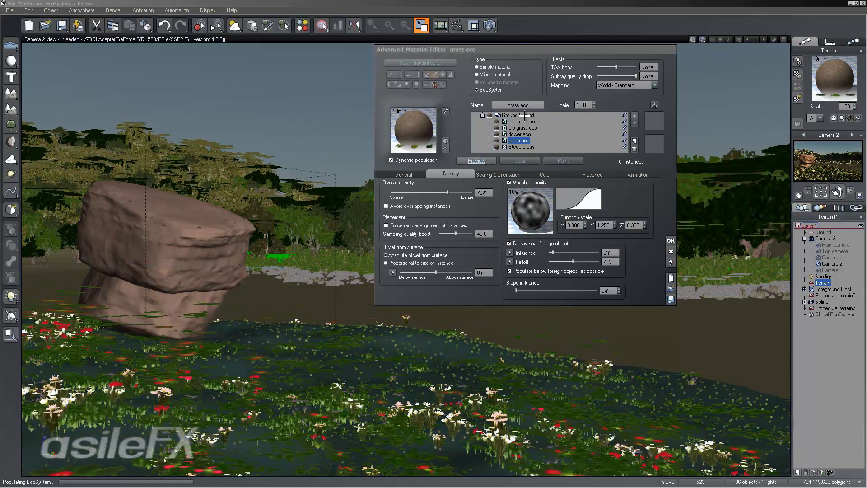
# Step: Repopulate the whole Ground Mound material in preview and apply it to the foreground terrain
pyautogui.click(524, 115)
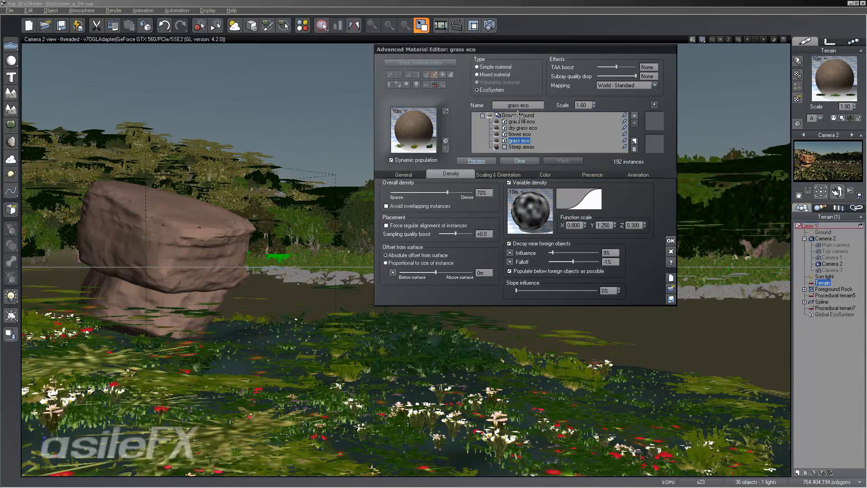
pyautogui.click(536, 161)
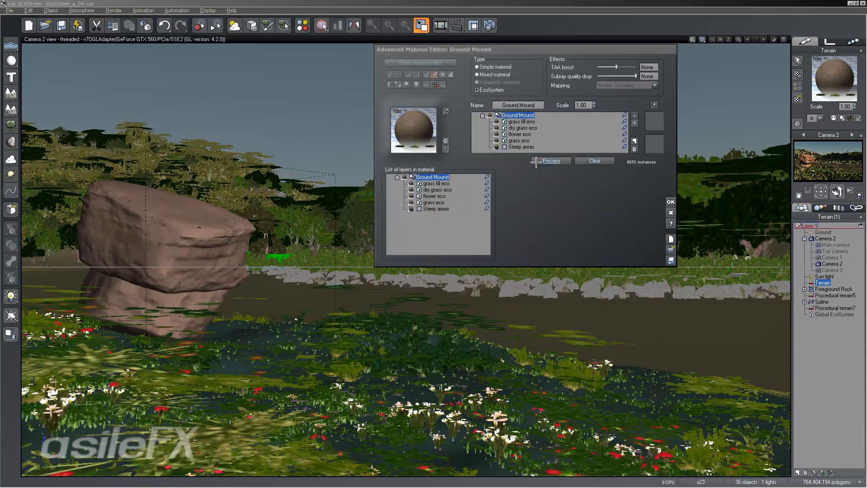
pyautogui.click(670, 202)
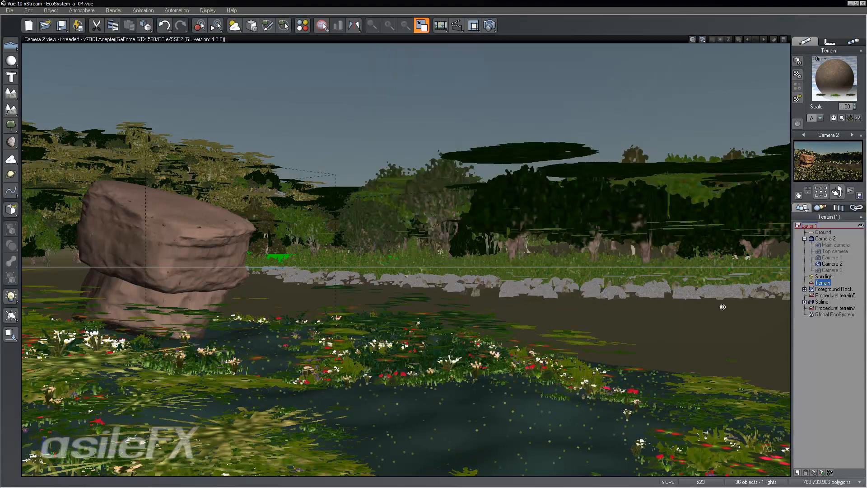
pyautogui.click(832, 323)
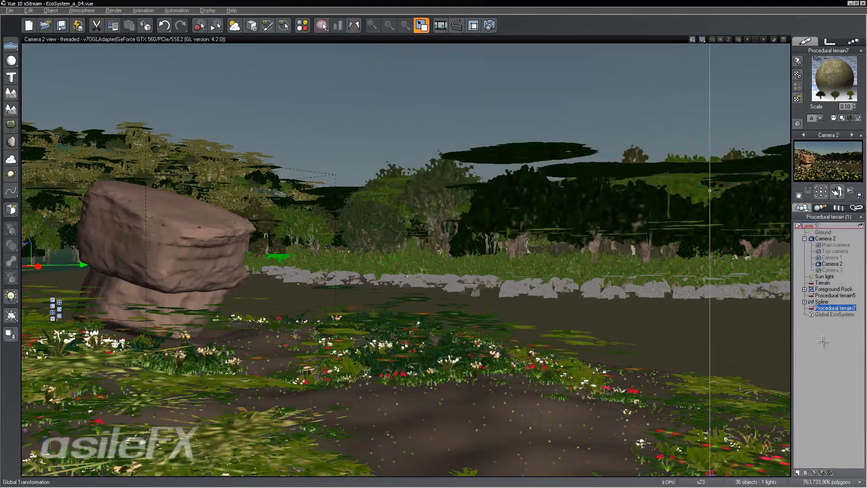
# Step: Edit the material of Procedural terrain5 and change its type to EcoSystem
pyautogui.click(833, 296)
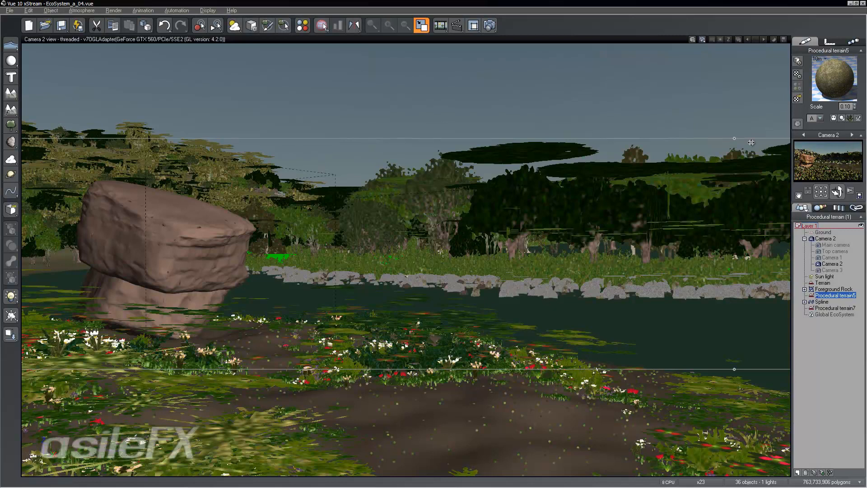
pyautogui.rightClick(837, 60)
pyautogui.click(812, 65)
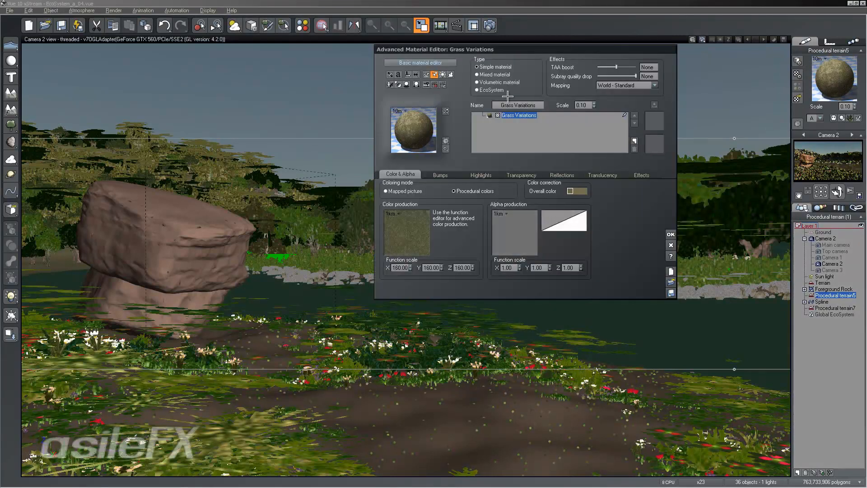
pyautogui.click(491, 90)
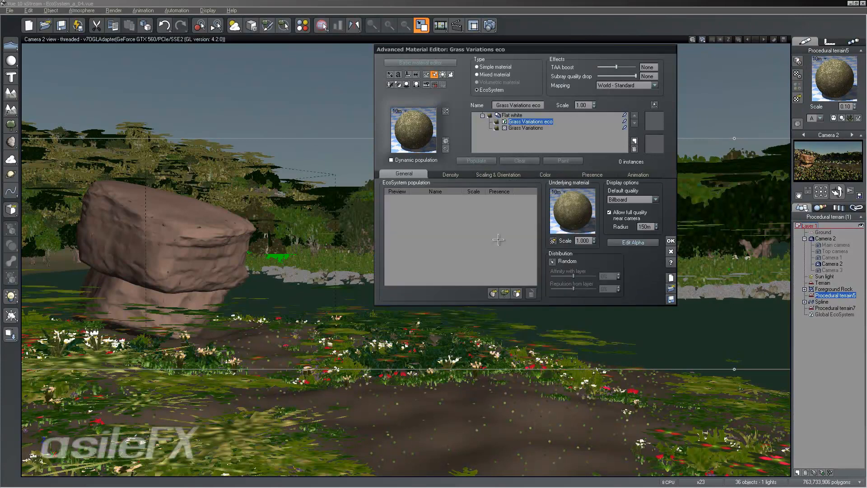
# Step: Add the Patch of Grass plant from the Grasses - Plants collection to the new EcoSystem population
pyautogui.click(500, 294)
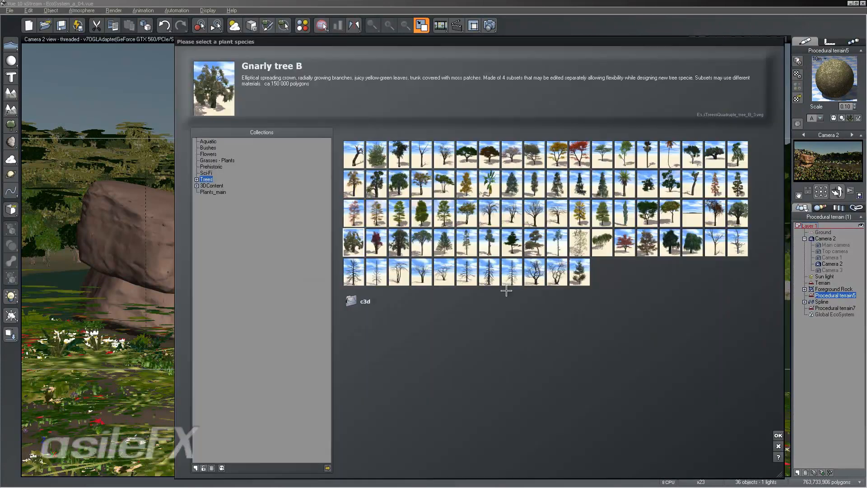
pyautogui.click(234, 160)
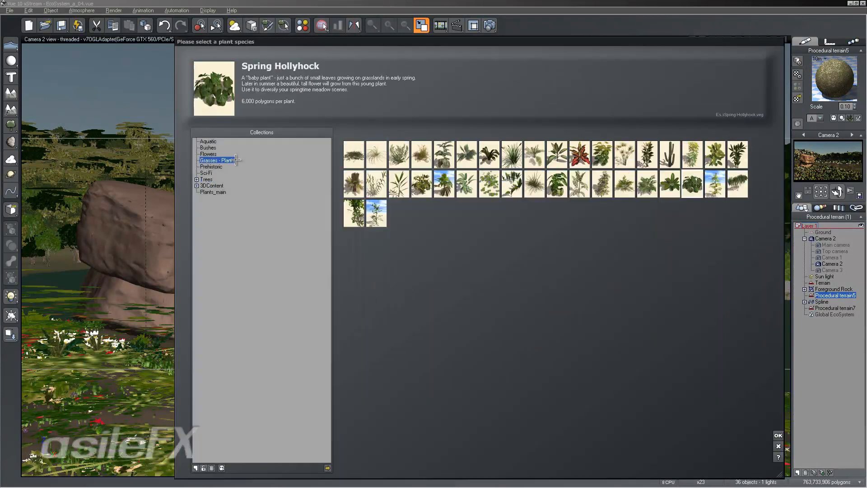
pyautogui.click(778, 446)
pyautogui.moveTo(545, 52); pyautogui.dragTo(189, 43)
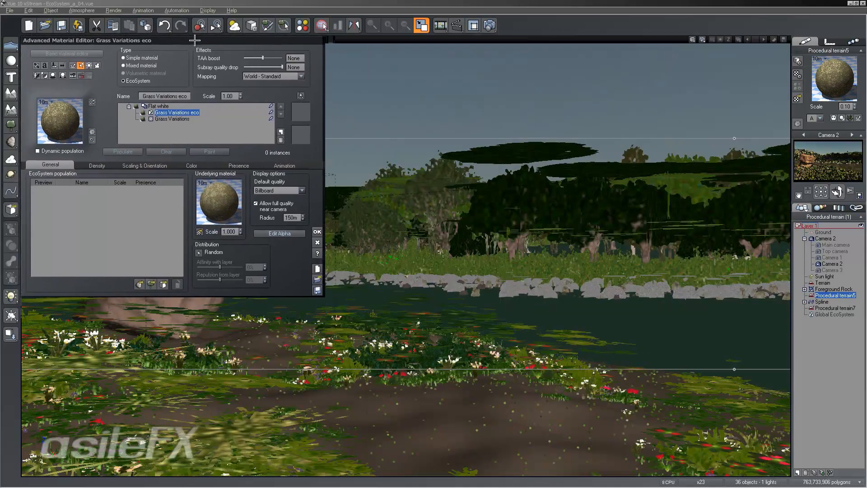
pyautogui.click(160, 284)
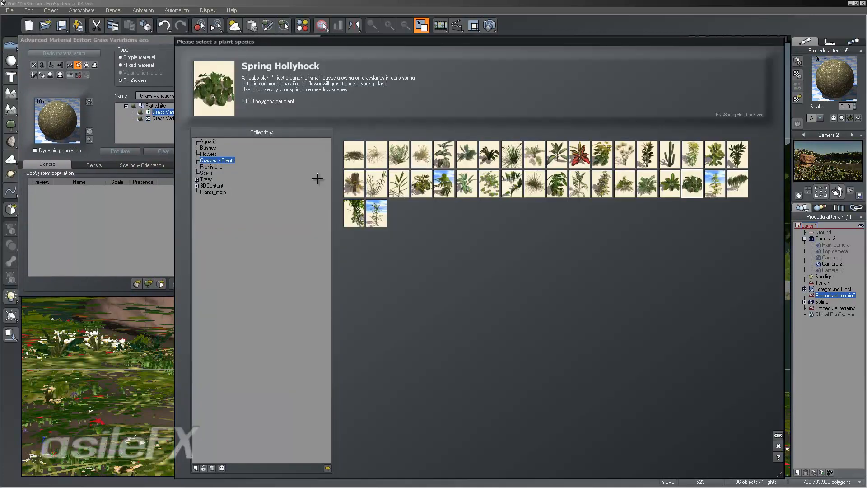
pyautogui.doubleClick(348, 155)
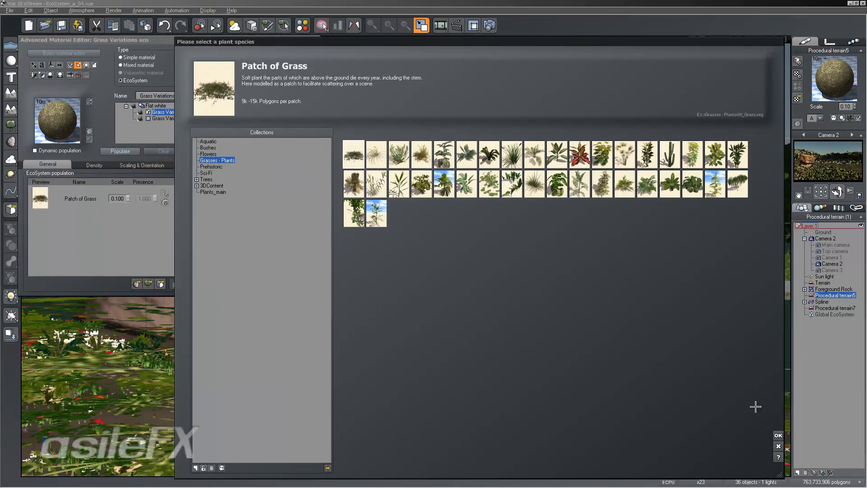
pyautogui.click(779, 434)
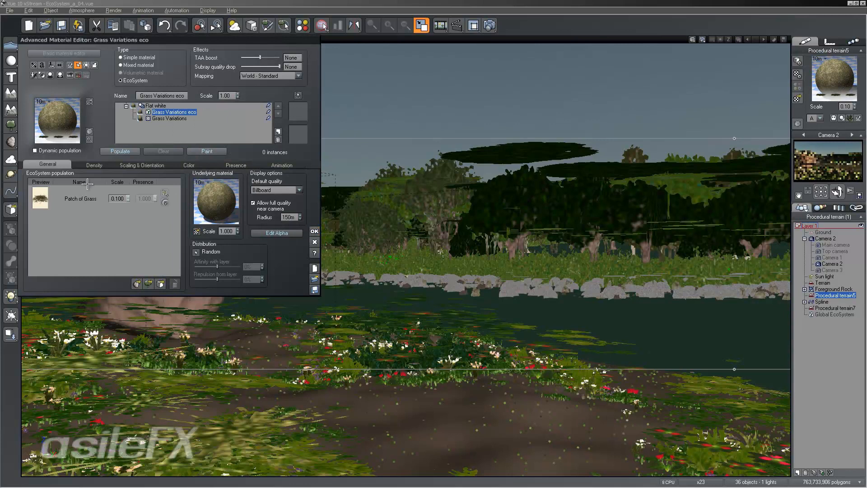
# Step: Set the overall density to 79%, enable dynamic population, preview the grass, and apply the material to Procedural terrain5
pyautogui.click(95, 165)
pyautogui.moveTo(84, 178); pyautogui.dragTo(108, 178)
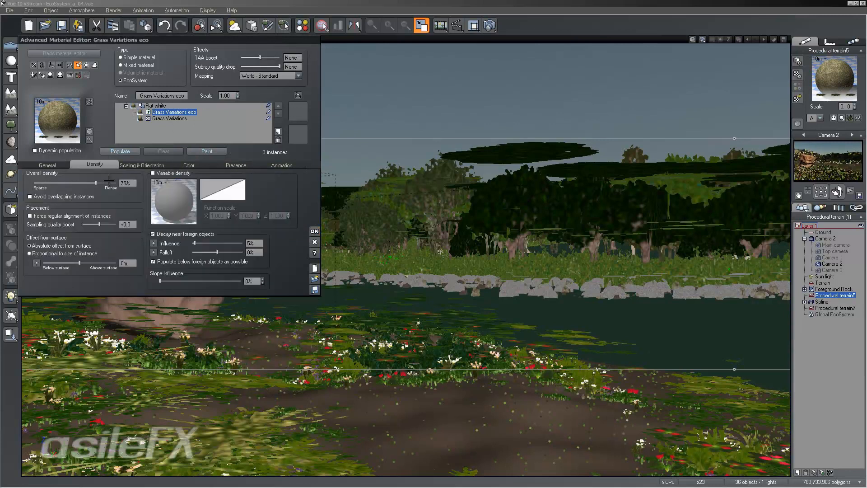
pyautogui.click(77, 151)
pyautogui.click(119, 151)
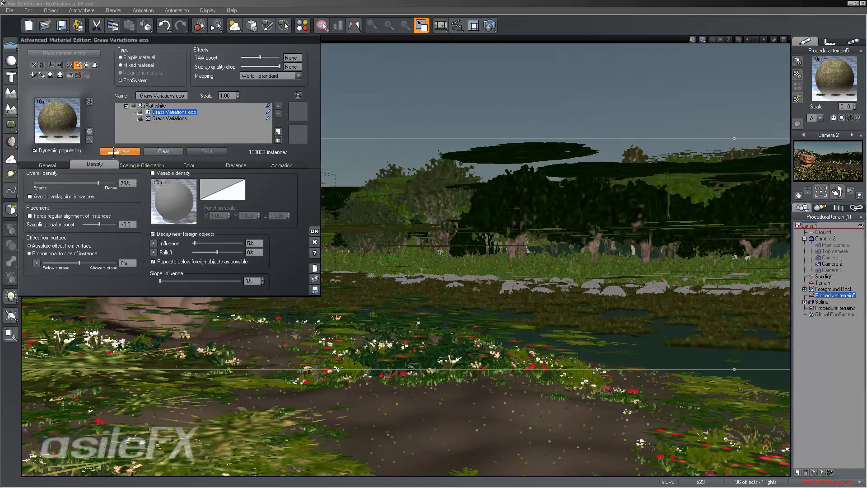
pyautogui.click(315, 231)
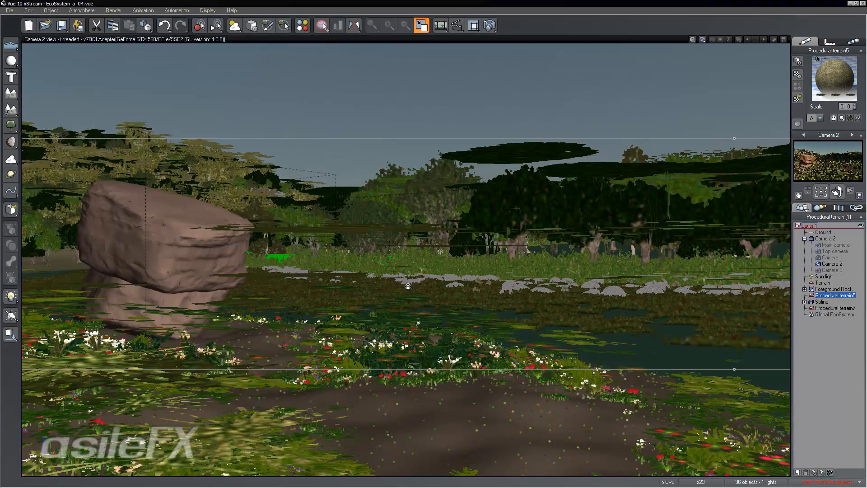
# Step: Open Procedural terrain5 in the terrain editor and inspect its list of paint materials
pyautogui.rightClick(448, 292)
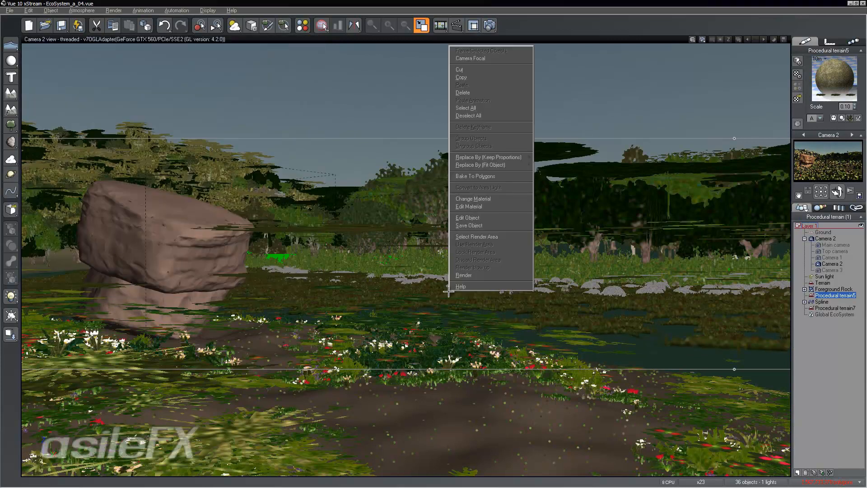
pyautogui.click(483, 218)
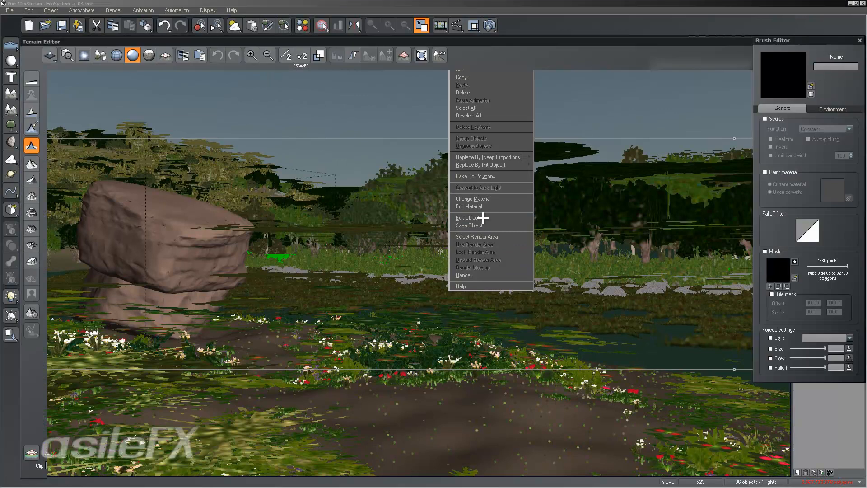
pyautogui.moveTo(435, 256)
pyautogui.mouseDown(button='right')
pyautogui.moveTo(286, 254)
pyautogui.moveTo(298, 257)
pyautogui.mouseUp(button='right')
pyautogui.click(674, 78)
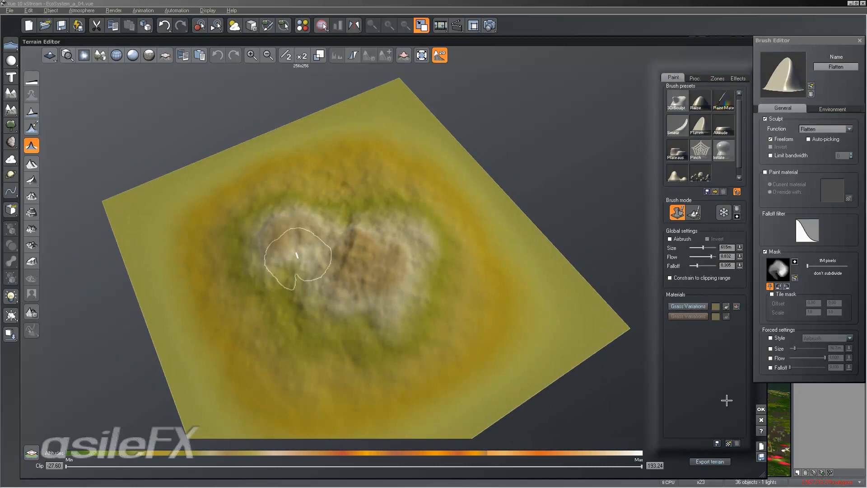
pyautogui.click(761, 407)
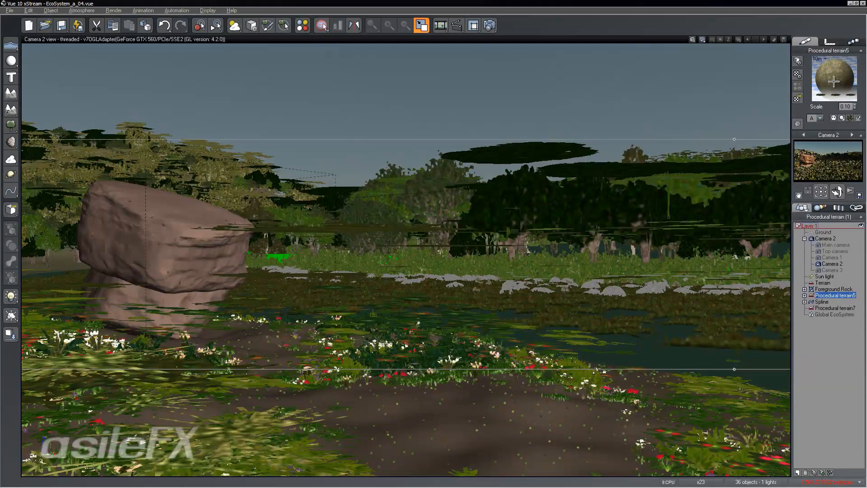
# Step: Rename the EcoSystem layer of Procedural terrain5's material to "Grass Eco" and apply the material
pyautogui.click(164, 94)
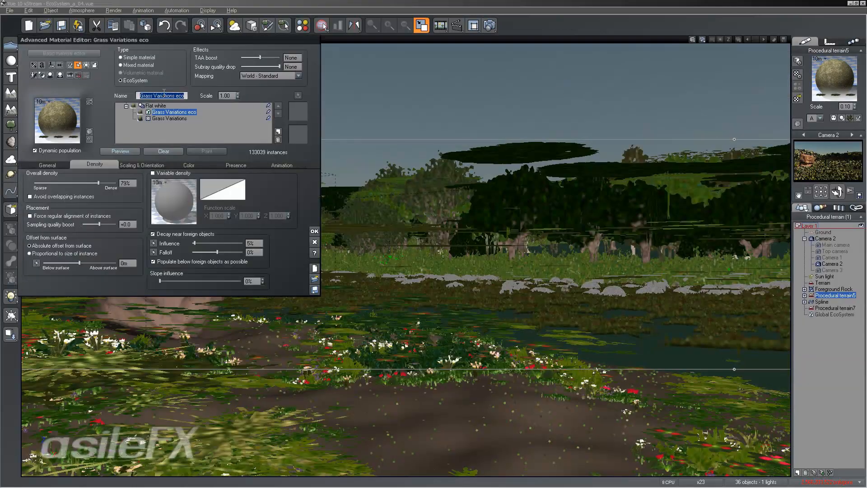
pyautogui.write('Grass Eco')
pyautogui.press('Return')
pyautogui.click(314, 231)
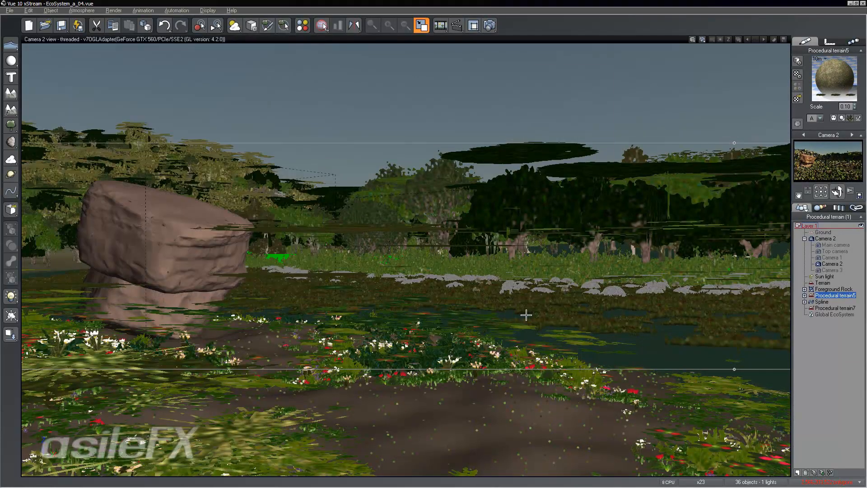
# Step: Open Procedural terrain5 for editing again and display the surrounding scene objects around it
pyautogui.rightClick(522, 313)
pyautogui.click(547, 241)
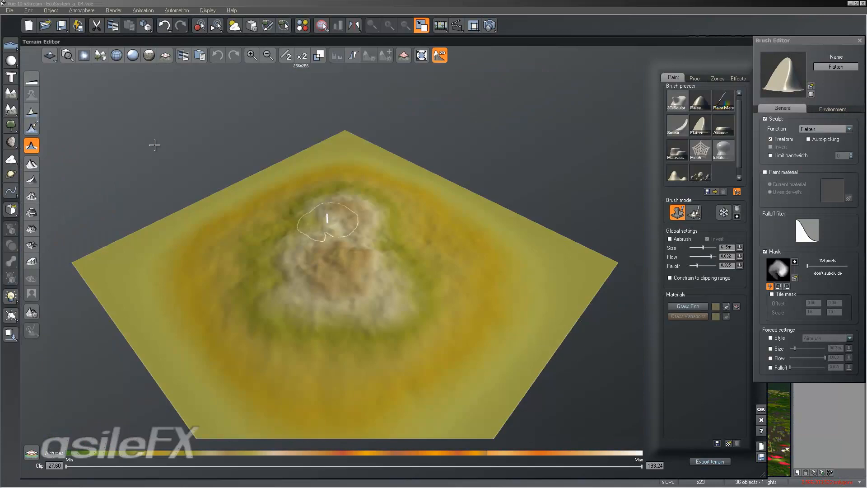
pyautogui.click(100, 55)
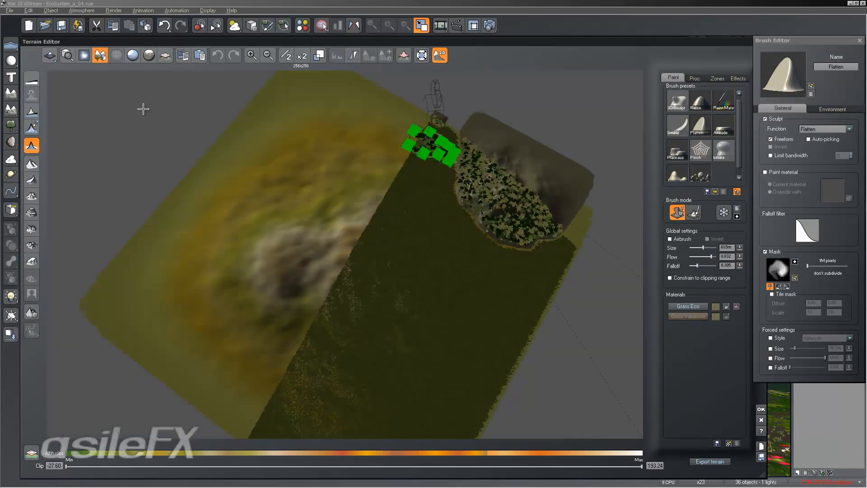
# Step: Examine from several angles where the camera, foreground mound and tree-covered terrains lie relative to Procedural terrain5
pyautogui.moveTo(528, 252); pyautogui.dragTo(329, 306, button='right')
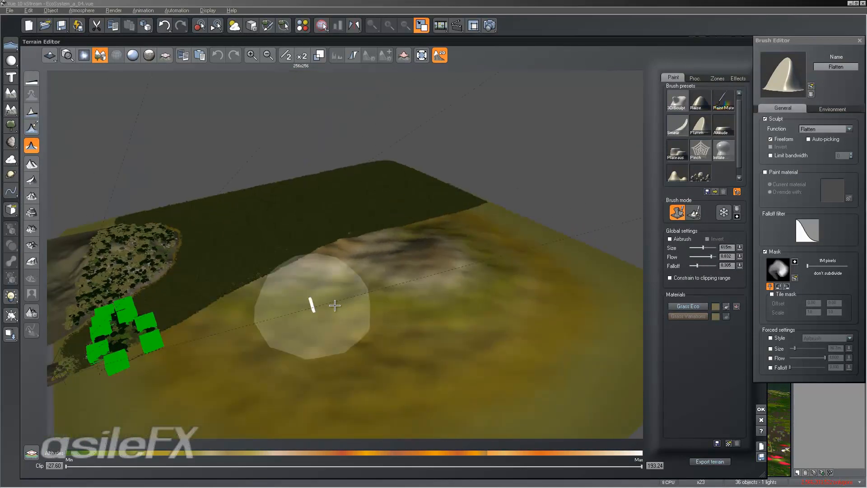
pyautogui.moveTo(383, 300)
pyautogui.mouseDown(button='right')
pyautogui.moveTo(412, 242)
pyautogui.moveTo(405, 255)
pyautogui.mouseUp(button='right')
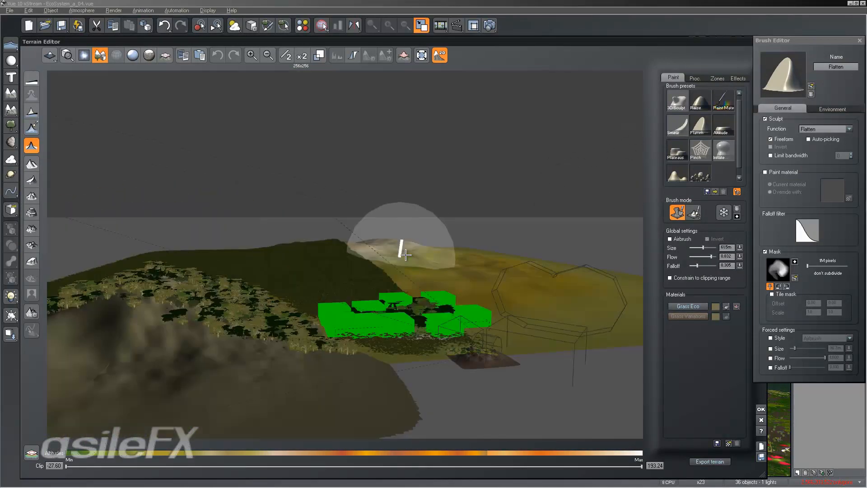
pyautogui.moveTo(518, 320)
pyautogui.mouseDown(button='right')
pyautogui.moveTo(582, 392)
pyautogui.moveTo(528, 357)
pyautogui.mouseUp(button='right')
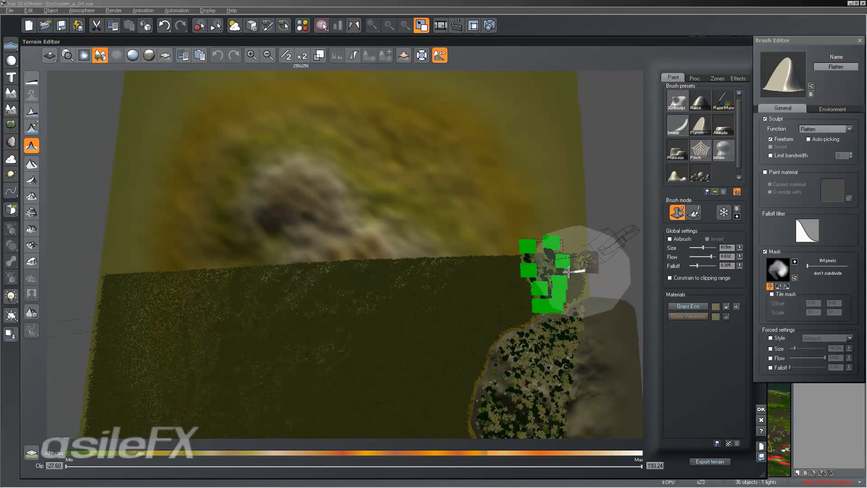
pyautogui.scroll(5, 362, 303)
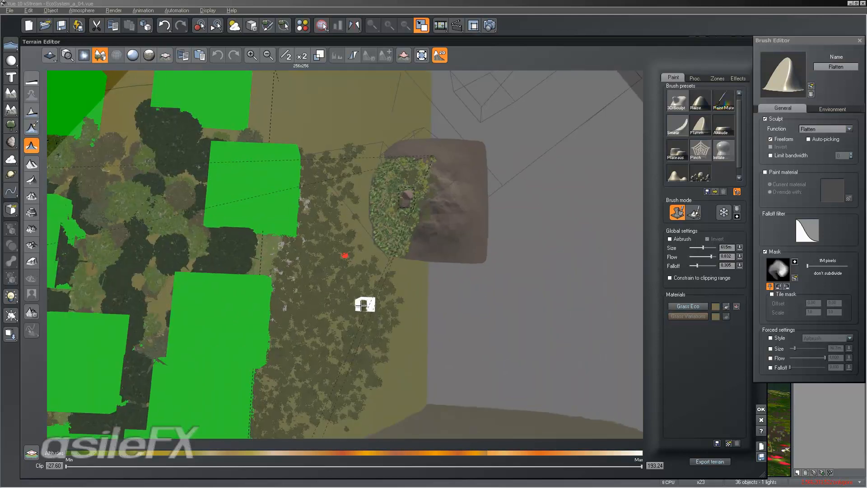
pyautogui.moveTo(497, 301)
pyautogui.mouseDown(button='right')
pyautogui.moveTo(309, 262)
pyautogui.moveTo(370, 231)
pyautogui.mouseUp(button='right')
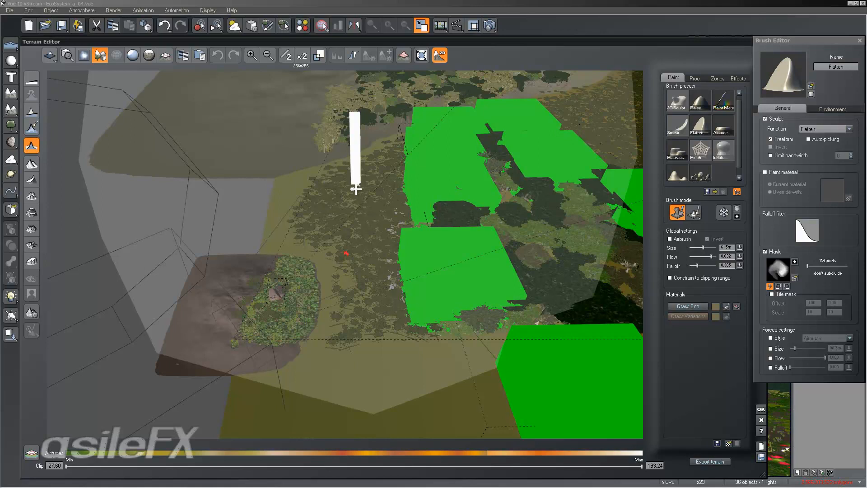
pyautogui.moveTo(356, 185)
pyautogui.mouseDown(button='right')
pyautogui.moveTo(494, 144)
pyautogui.moveTo(534, 200)
pyautogui.moveTo(551, 180)
pyautogui.moveTo(529, 176)
pyautogui.mouseUp(button='right')
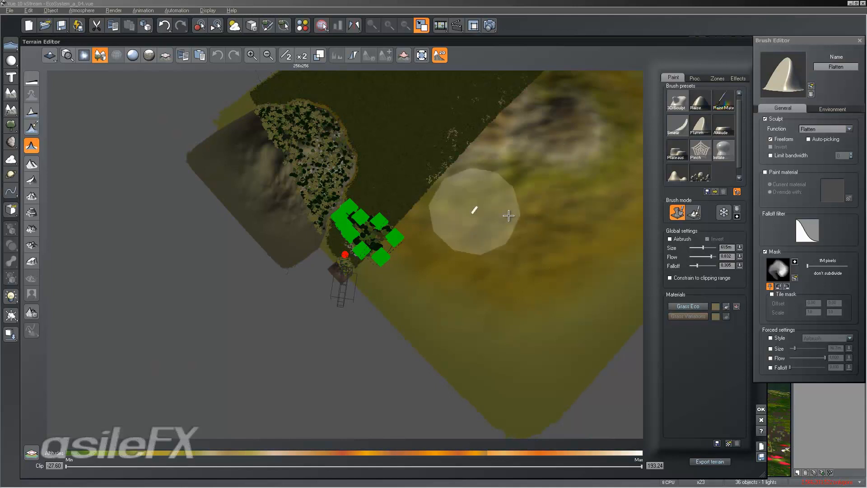
pyautogui.moveTo(498, 217); pyautogui.dragTo(489, 194, button='right')
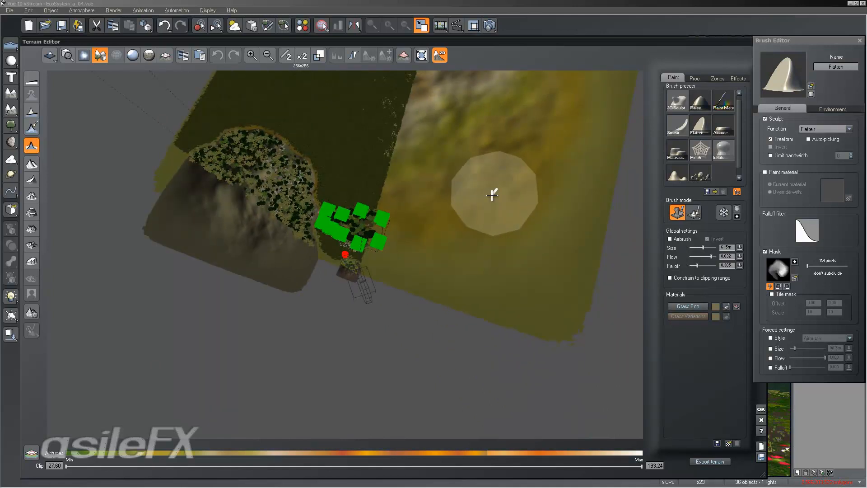
pyautogui.moveTo(456, 162)
pyautogui.mouseDown(button='right')
pyautogui.moveTo(469, 145)
pyautogui.moveTo(478, 153)
pyautogui.mouseUp(button='right')
pyautogui.scroll(-5, 468, 142)
pyautogui.click(100, 55)
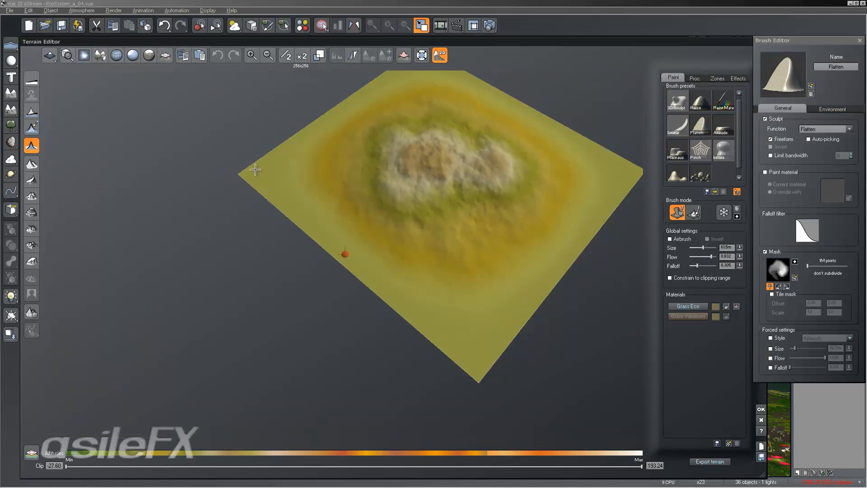
pyautogui.click(100, 55)
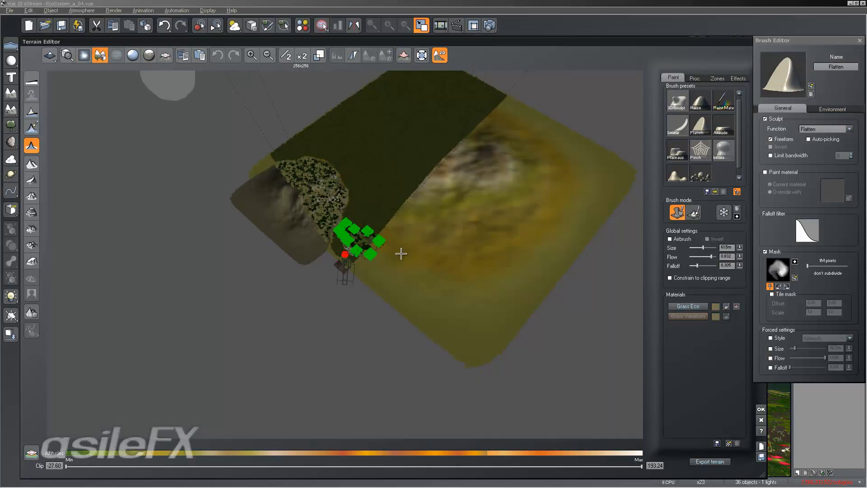
pyautogui.scroll(6, 342, 277)
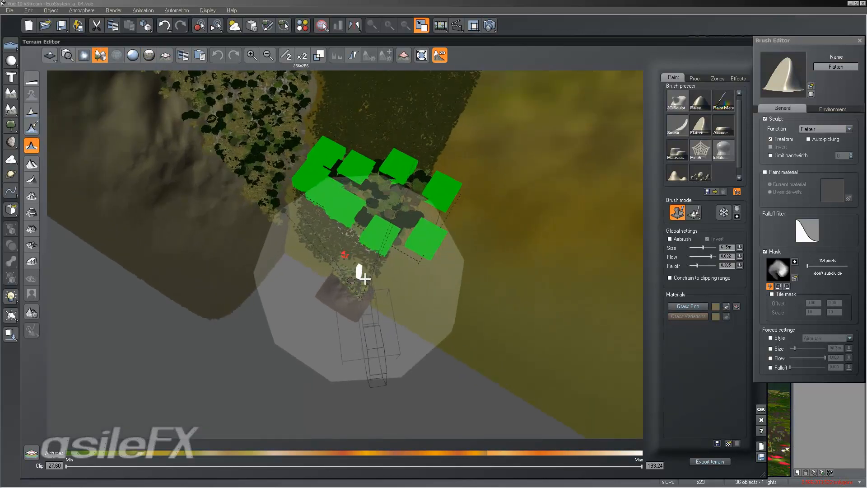
pyautogui.scroll(8, 344, 263)
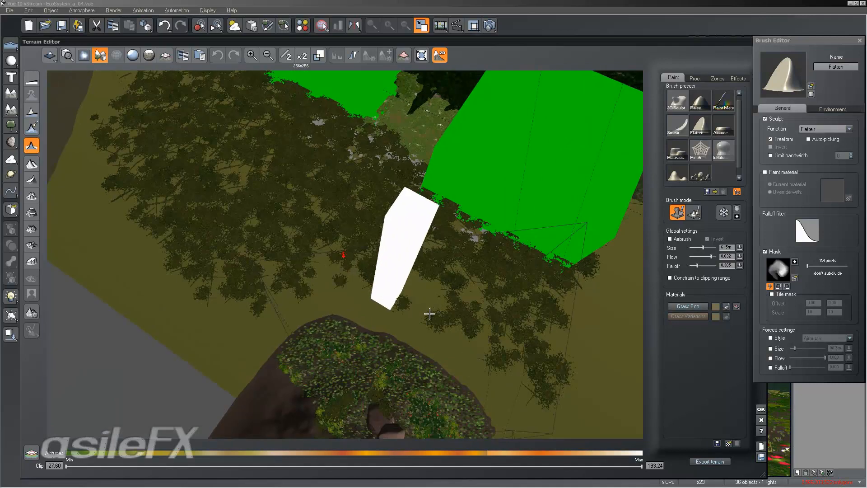
pyautogui.moveTo(429, 313); pyautogui.dragTo(366, 331, button='right')
pyautogui.scroll(-10, 367, 332)
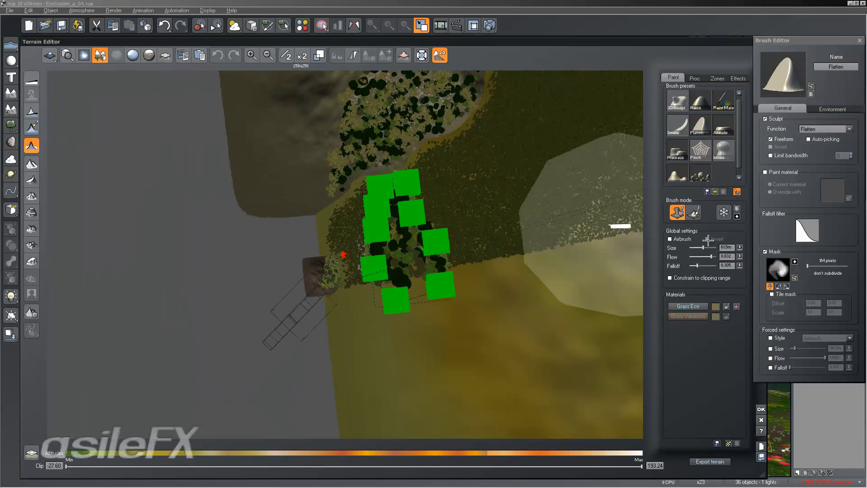
# Step: Choose the Paint Material brush for Grass Eco, with size 43.3 m, flow 1.000 and falloff 0.881
pyautogui.click(723, 100)
pyautogui.click(703, 306)
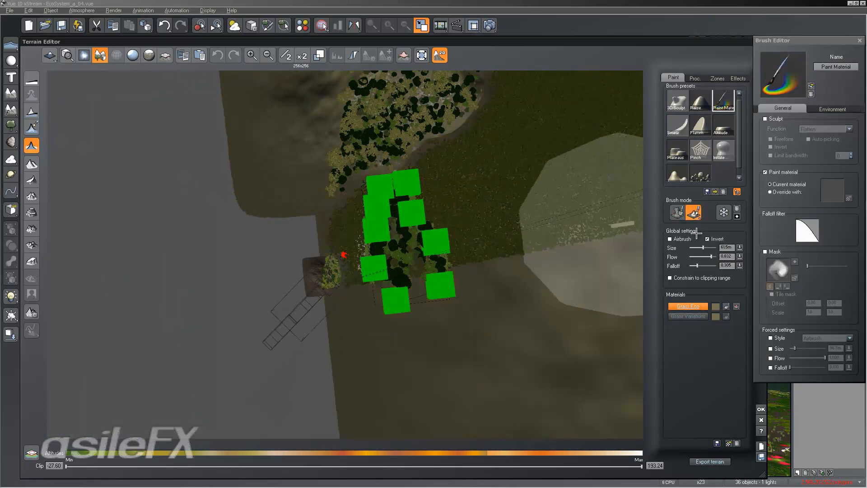
pyautogui.moveTo(708, 248); pyautogui.dragTo(705, 248)
pyautogui.moveTo(707, 256); pyautogui.dragTo(712, 250)
pyautogui.moveTo(703, 247); pyautogui.dragTo(701, 247)
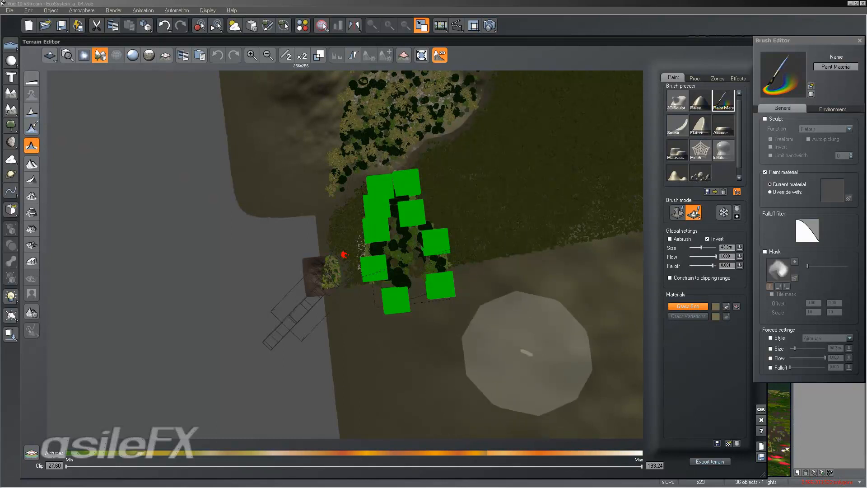
# Step: Hide the surrounding scene objects and change the display color of the Grass Variations material to near-white
pyautogui.moveTo(596, 261); pyautogui.dragTo(575, 208, button='right')
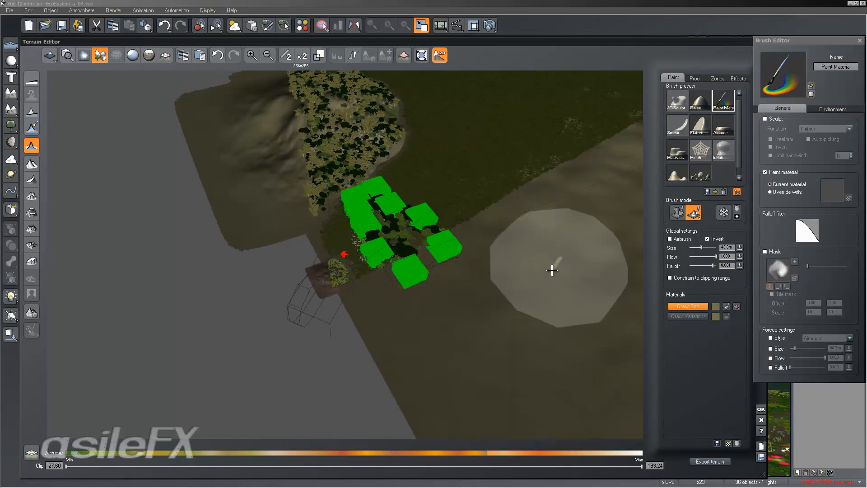
pyautogui.click(99, 55)
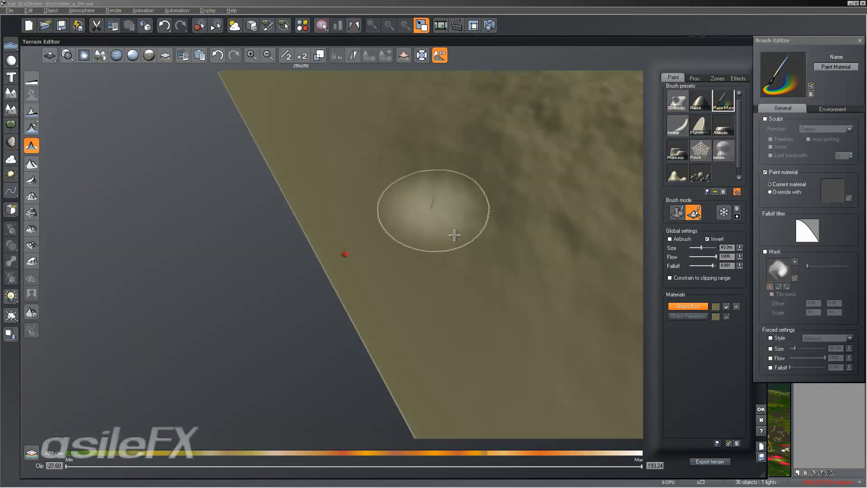
pyautogui.click(717, 314)
pyautogui.click(754, 338)
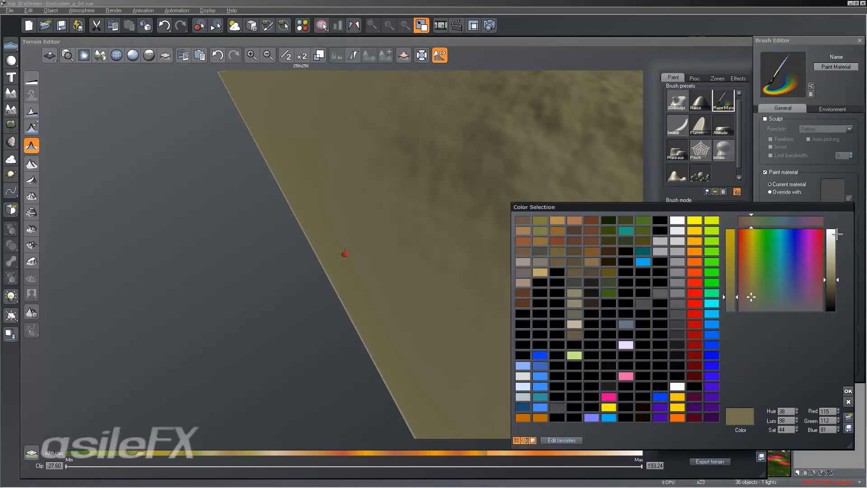
pyautogui.click(839, 237)
pyautogui.click(848, 389)
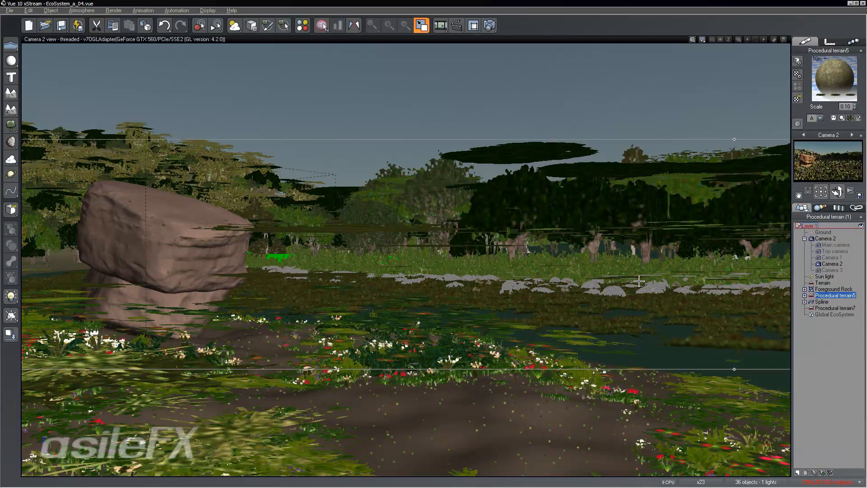
# Step: Reopen Procedural terrain5 in the terrain editor with the surrounding scene objects displayed
pyautogui.rightClick(640, 280)
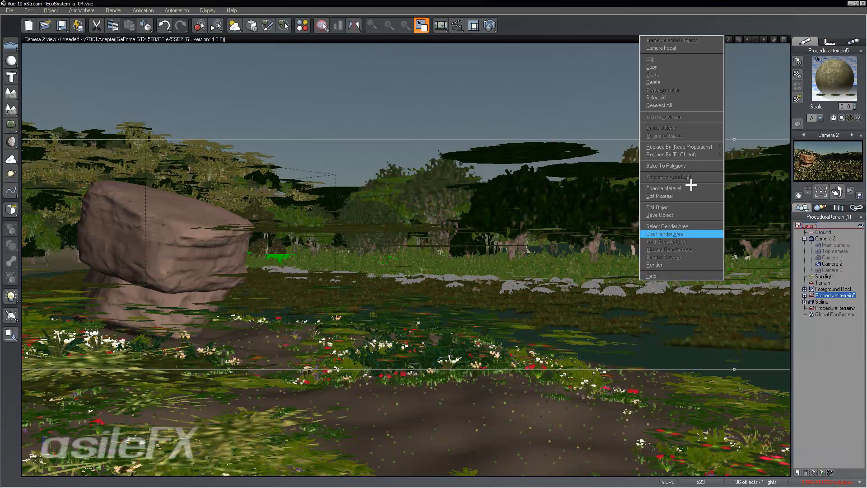
pyautogui.click(690, 207)
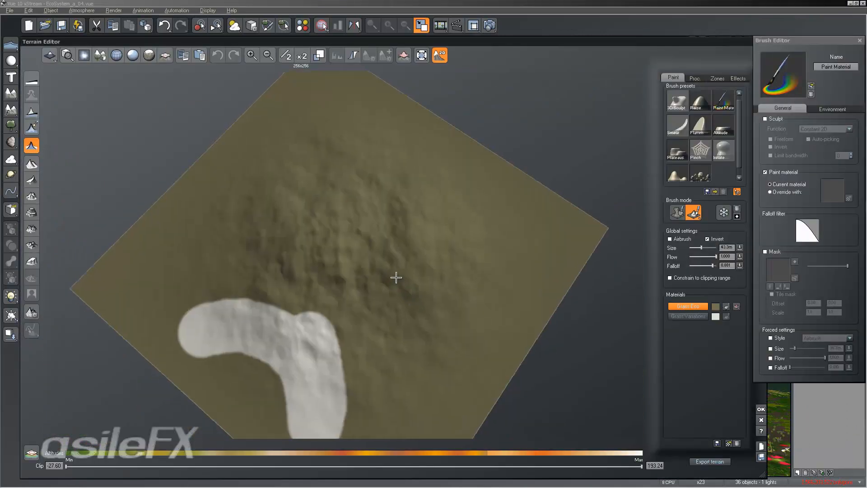
pyautogui.click(100, 55)
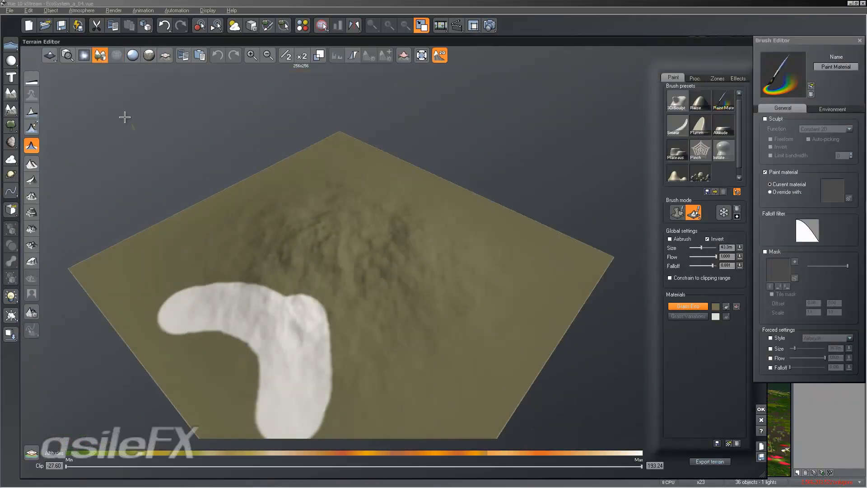
# Step: Reduce the brush size and erase Grass Eco along a narrow outline around the foreground mound and nearby trees
pyautogui.scroll(-2, 175, 398)
pyautogui.scroll(8, 302, 367)
pyautogui.moveTo(701, 247); pyautogui.dragTo(698, 248)
pyautogui.moveTo(519, 208); pyautogui.dragTo(364, 204, button='right')
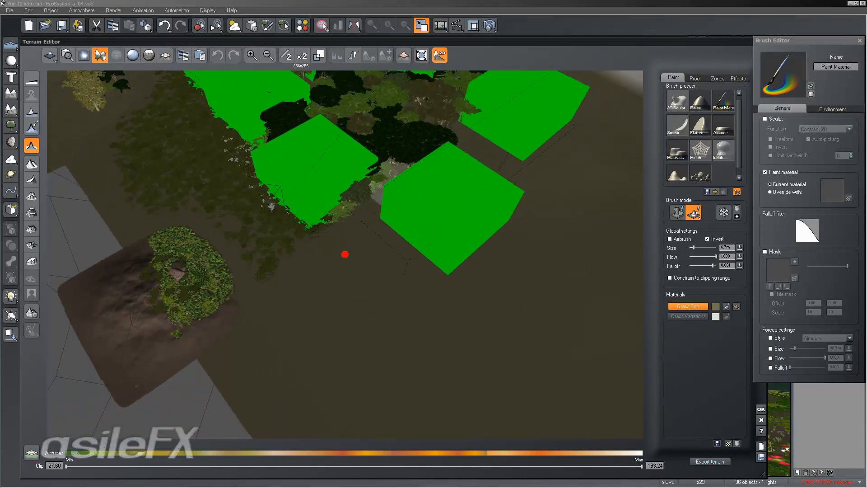
pyautogui.moveTo(449, 260)
pyautogui.mouseDown()
pyautogui.moveTo(261, 391)
pyautogui.moveTo(253, 368)
pyautogui.moveTo(223, 351)
pyautogui.mouseUp()
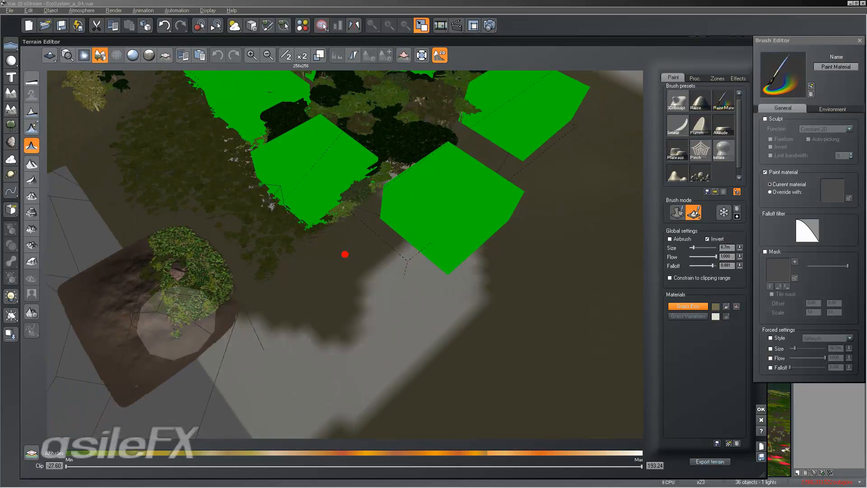
pyautogui.moveTo(224, 182); pyautogui.dragTo(393, 233, button='right')
pyautogui.moveTo(397, 235)
pyautogui.mouseDown()
pyautogui.moveTo(420, 266)
pyautogui.moveTo(430, 318)
pyautogui.mouseUp()
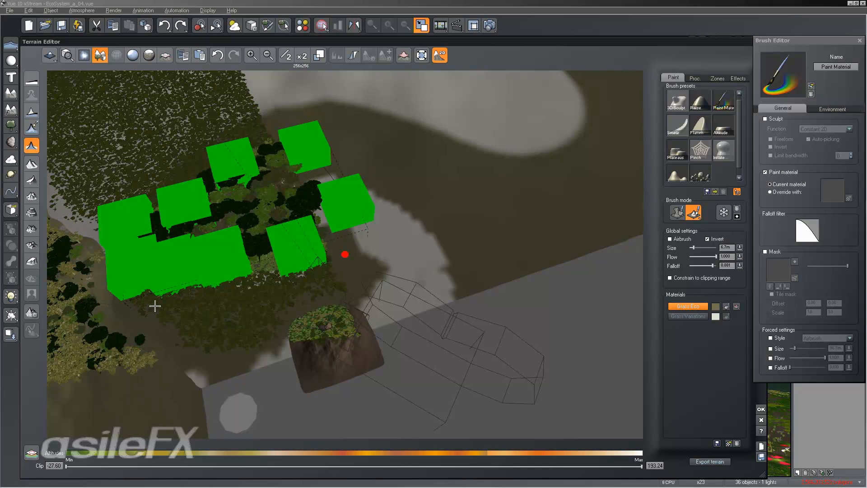
# Step: Hide the scene objects, set the brush size to 56.4 m, and erase Grass Eco in a wide band around the camera-side patch
pyautogui.click(100, 55)
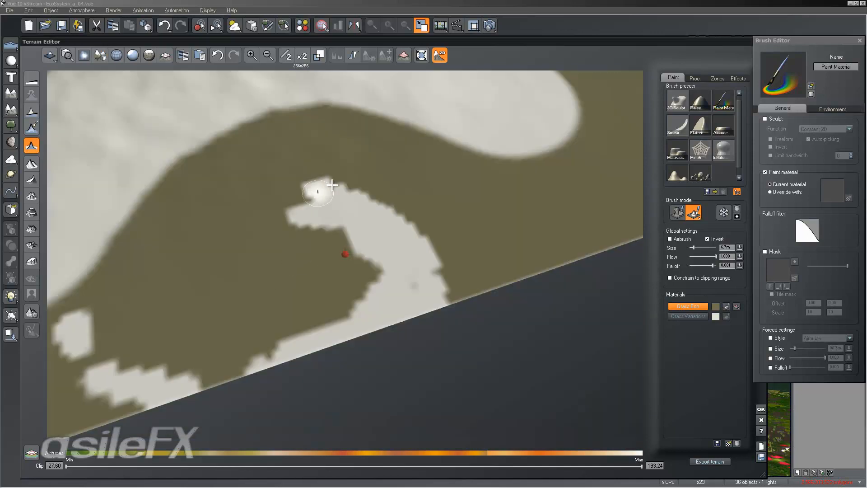
pyautogui.moveTo(693, 247); pyautogui.dragTo(703, 247)
pyautogui.moveTo(331, 106)
pyautogui.mouseDown()
pyautogui.moveTo(432, 118)
pyautogui.moveTo(551, 223)
pyautogui.moveTo(516, 221)
pyautogui.moveTo(469, 134)
pyautogui.moveTo(488, 234)
pyautogui.mouseUp()
pyautogui.scroll(-5, 488, 234)
pyautogui.moveTo(442, 205)
pyautogui.mouseDown()
pyautogui.moveTo(397, 242)
pyautogui.moveTo(299, 273)
pyautogui.moveTo(236, 271)
pyautogui.moveTo(234, 289)
pyautogui.moveTo(302, 295)
pyautogui.mouseUp()
pyautogui.moveTo(418, 194)
pyautogui.mouseDown()
pyautogui.moveTo(377, 203)
pyautogui.moveTo(304, 175)
pyautogui.moveTo(233, 286)
pyautogui.mouseUp()
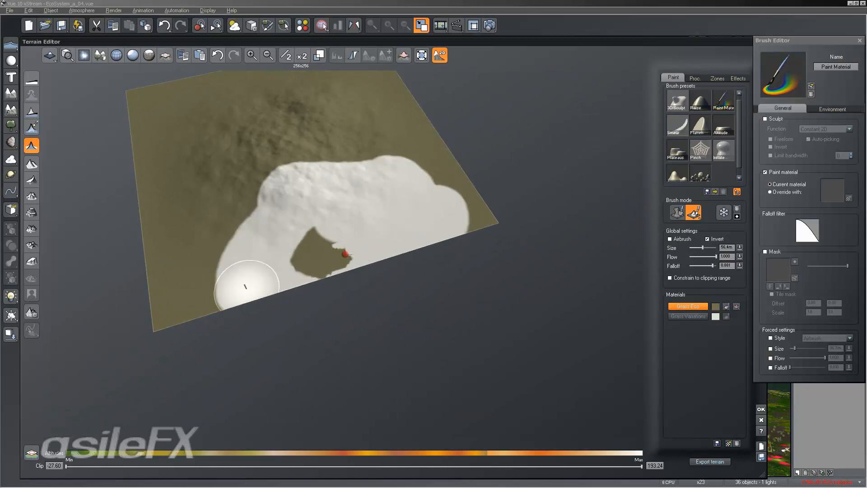
# Step: Enlarge the brush and erase Grass Eco from the rest of Procedural terrain5, keeping only the small patch near the camera
pyautogui.moveTo(717, 248); pyautogui.dragTo(710, 248)
pyautogui.moveTo(330, 179)
pyautogui.mouseDown(button='right')
pyautogui.moveTo(340, 217)
pyautogui.moveTo(321, 218)
pyautogui.mouseUp(button='right')
pyautogui.moveTo(175, 238)
pyautogui.mouseDown()
pyautogui.moveTo(216, 122)
pyautogui.moveTo(281, 88)
pyautogui.moveTo(469, 96)
pyautogui.moveTo(445, 83)
pyautogui.mouseUp()
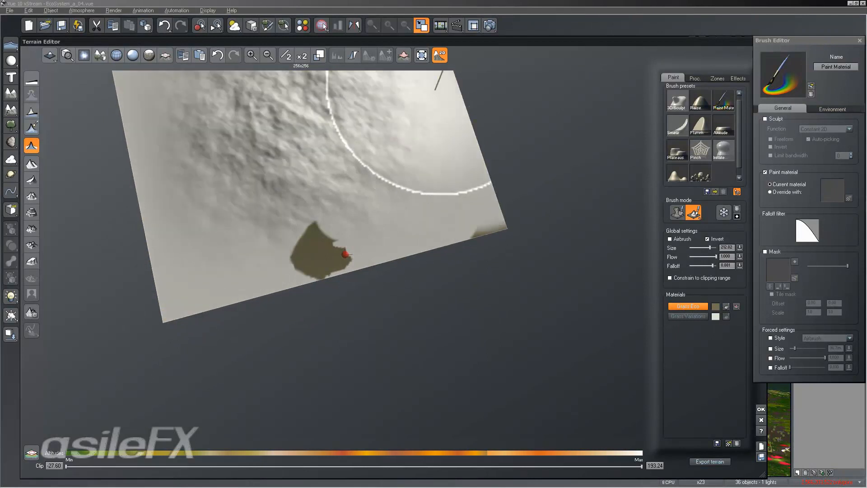
pyautogui.moveTo(509, 236); pyautogui.dragTo(483, 136, button='right')
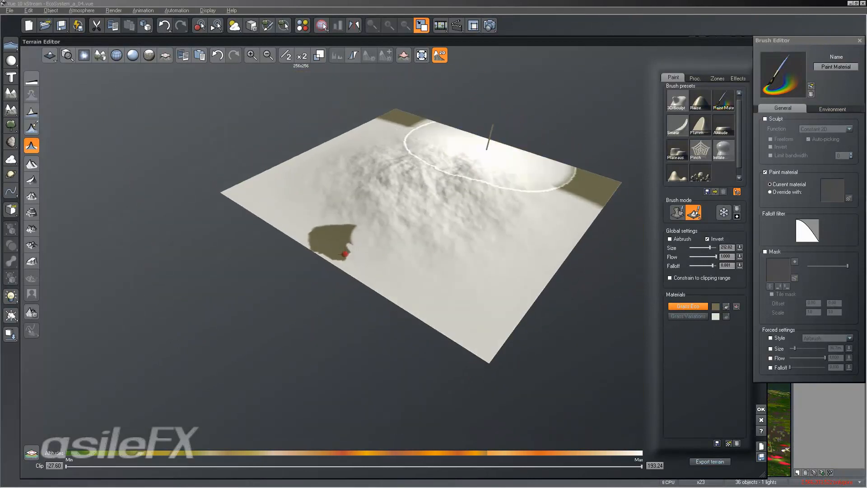
pyautogui.moveTo(483, 142); pyautogui.dragTo(558, 191)
pyautogui.moveTo(452, 132)
pyautogui.mouseDown()
pyautogui.moveTo(398, 135)
pyautogui.moveTo(445, 147)
pyautogui.mouseUp()
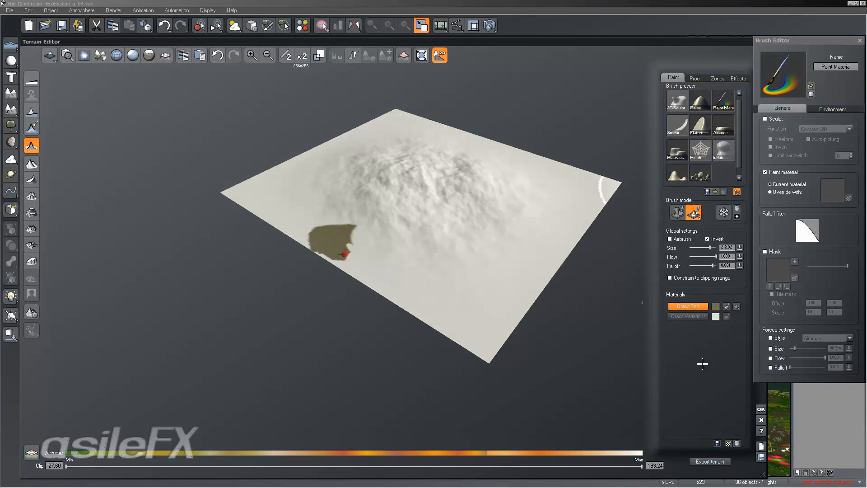
# Step: Reset the display color of the Grass Variations material and accept the terrain edits
pyautogui.rightClick(716, 322)
pyautogui.click(728, 340)
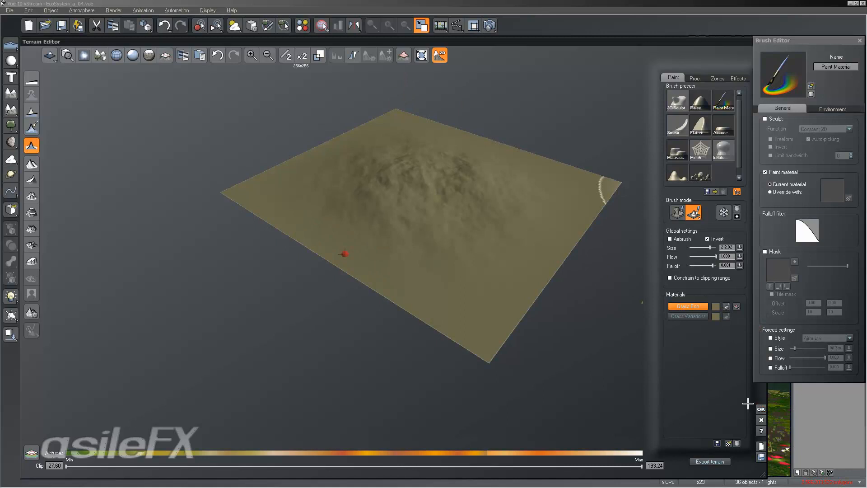
pyautogui.click(761, 409)
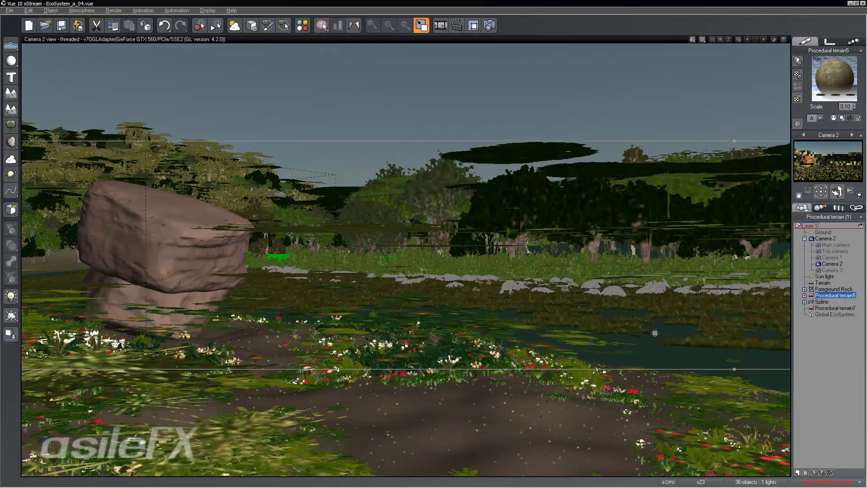
# Step: Repopulate the Grass Eco layer of Procedural terrain5 with a preview population and accept the material
pyautogui.doubleClick(831, 74)
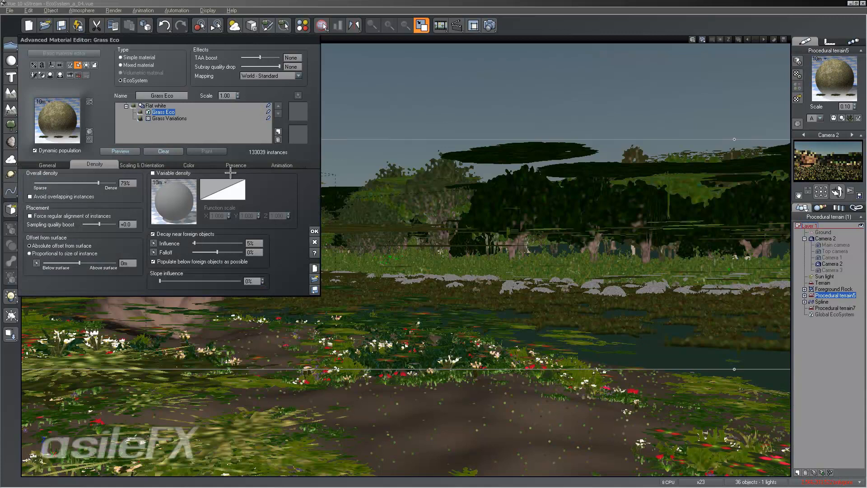
pyautogui.click(122, 149)
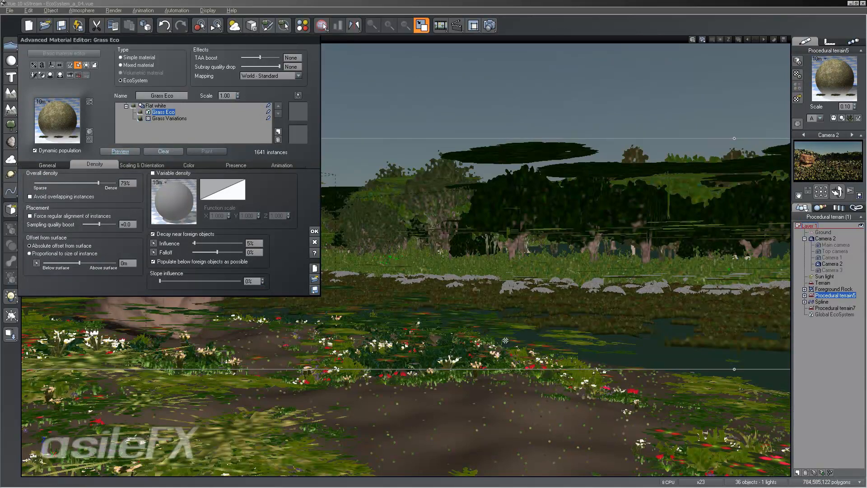
pyautogui.click(315, 231)
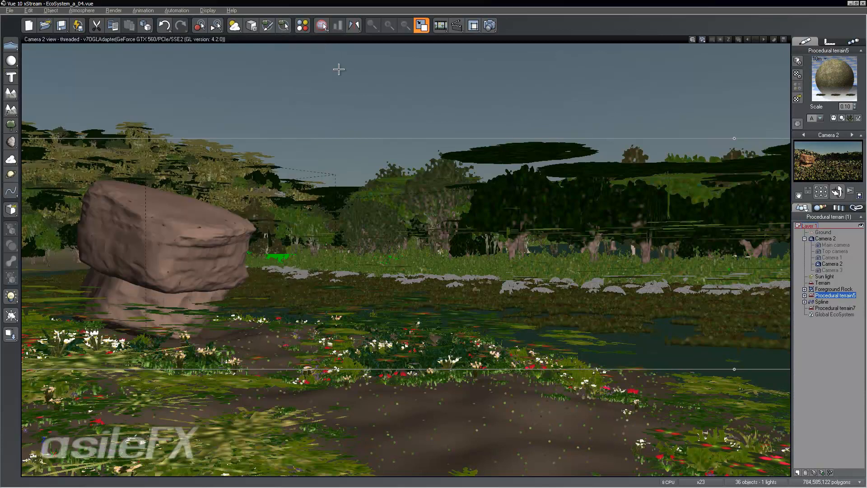
# Step: Restore the four-view layout and undo the last clipping of Procedural terrain5
pyautogui.doubleClick(353, 41)
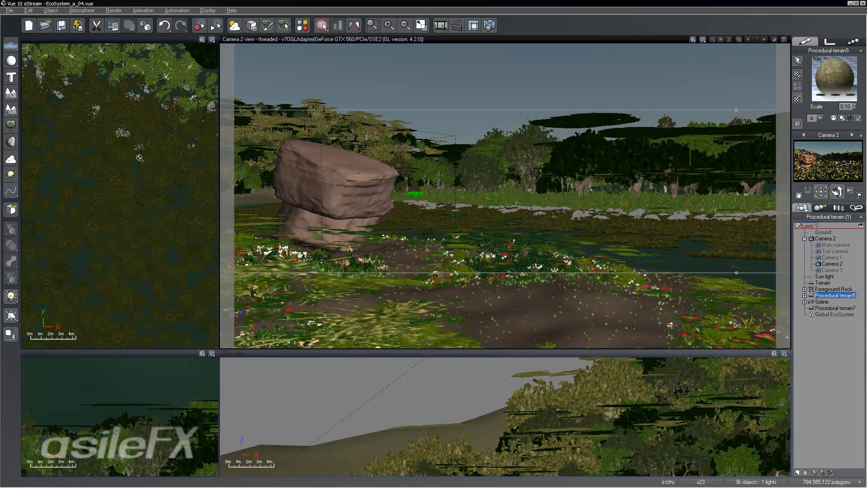
pyautogui.scroll(-5, 136, 175)
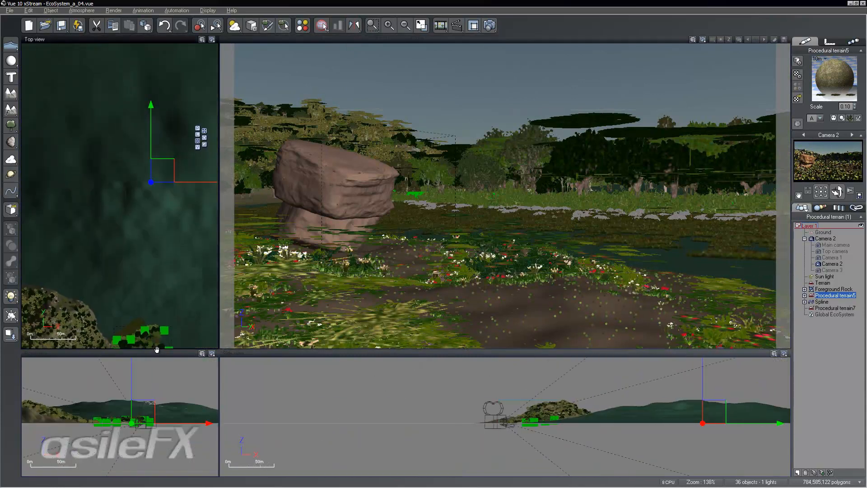
pyautogui.moveTo(140, 305); pyautogui.dragTo(124, 242, button='right')
pyautogui.scroll(5, 140, 205)
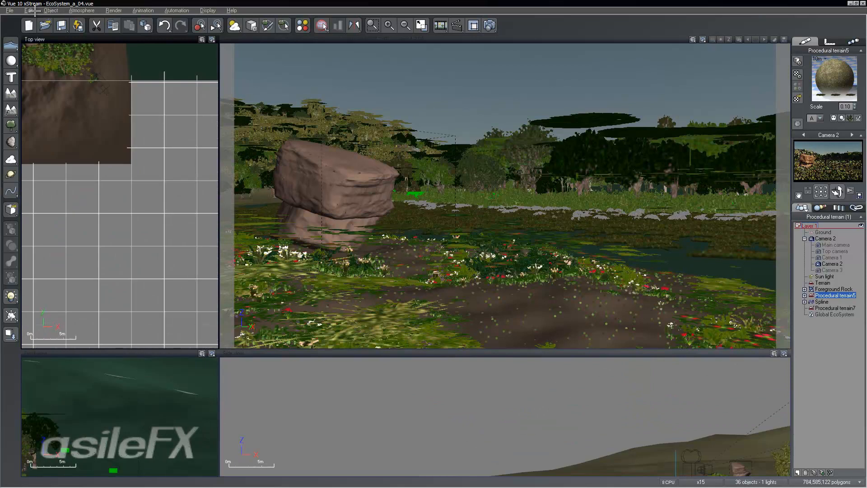
pyautogui.click(29, 10)
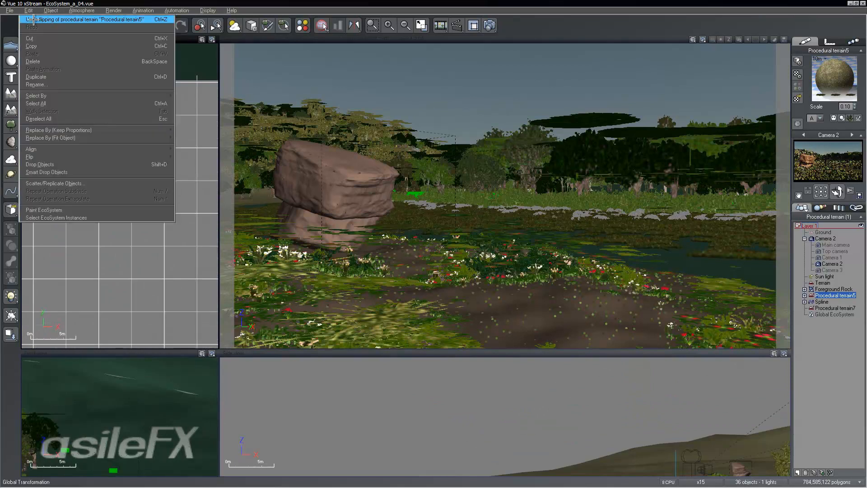
pyautogui.click(35, 20)
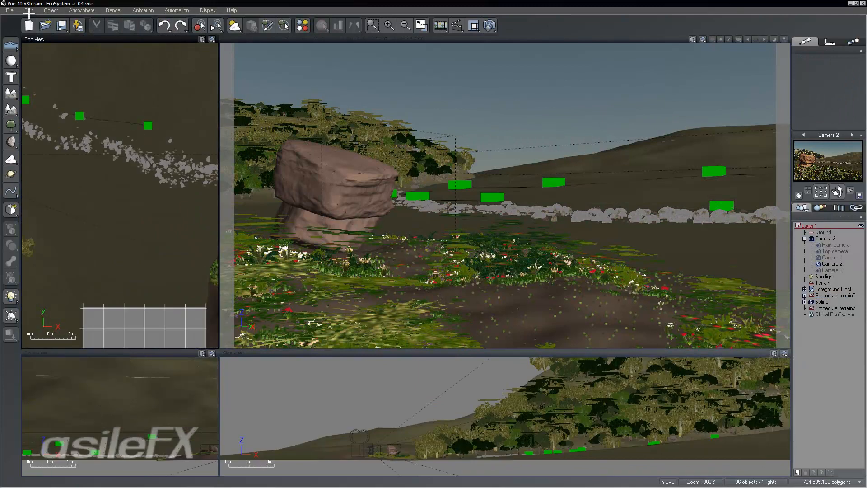
pyautogui.click(10, 10)
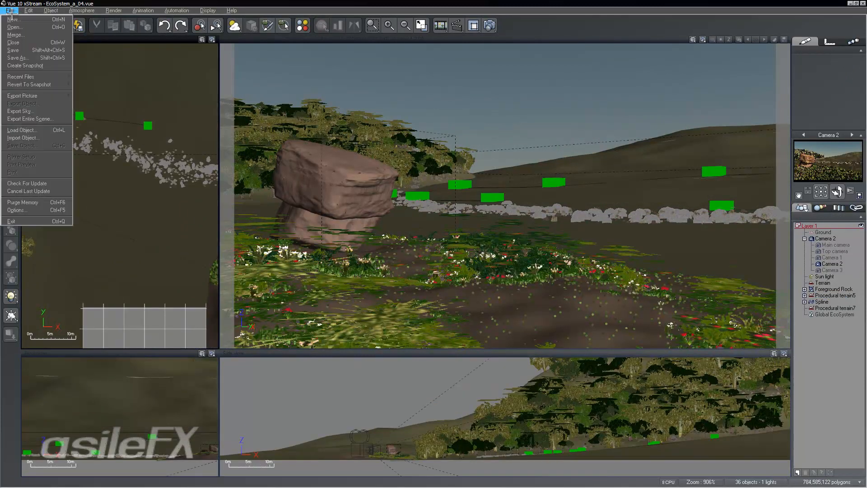
pyautogui.moveTo(40, 75)
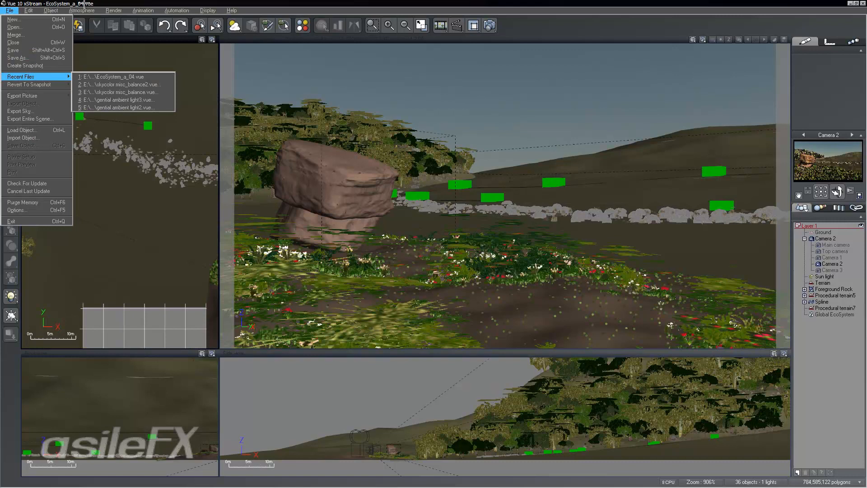
pyautogui.click(461, 120)
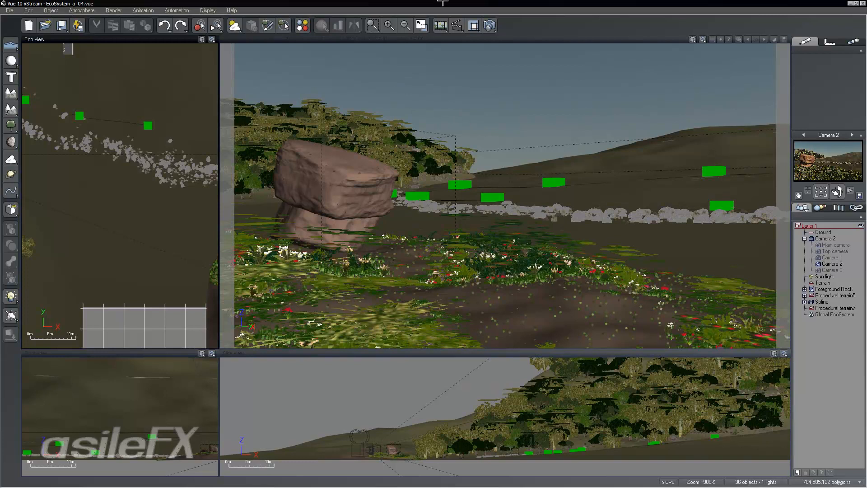
# Step: Render a 320x180 test image of the scene to screen, then close the render display
pyautogui.click(489, 25)
pyautogui.click(519, 48)
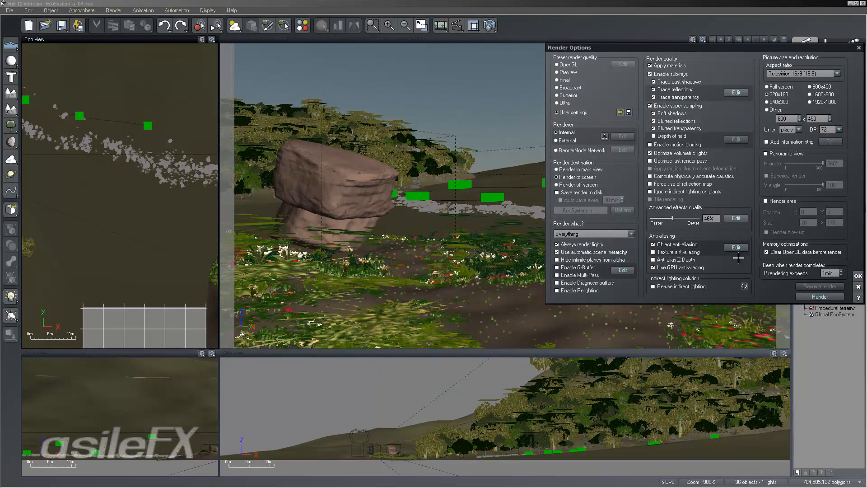
pyautogui.click(812, 296)
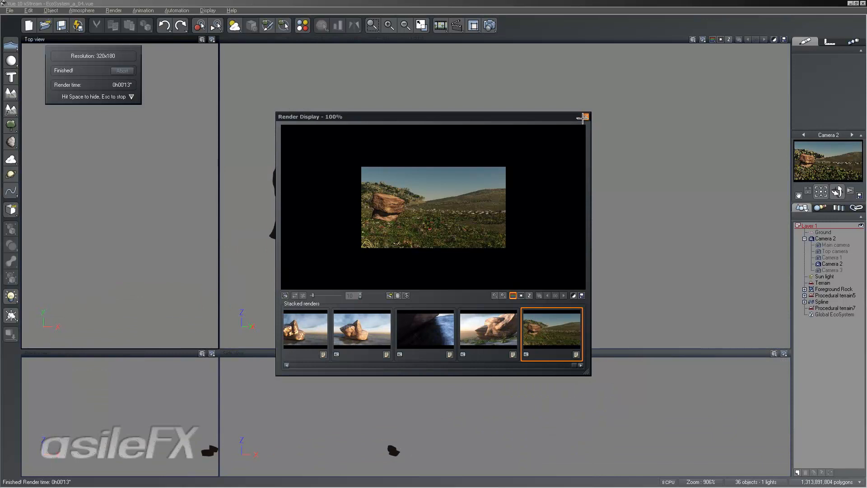
pyautogui.click(583, 117)
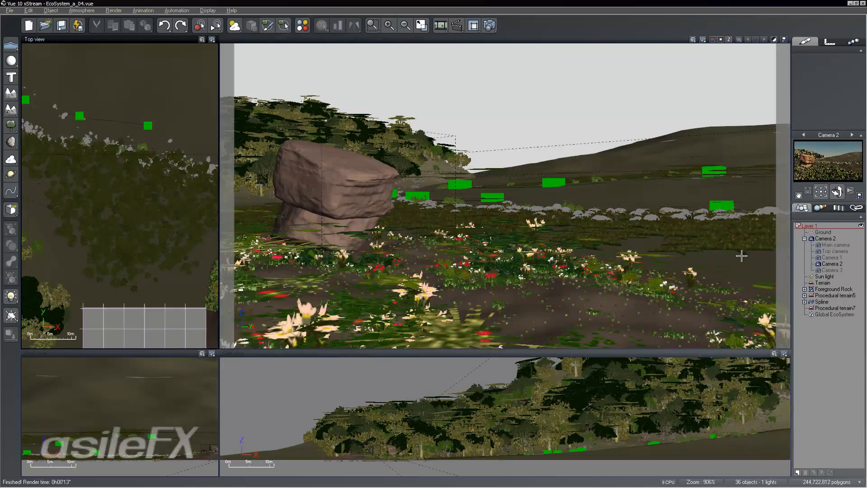
# Step: Open the Spline for editing and repopulate its stroke EcoSystem material with a preview population
pyautogui.click(821, 302)
pyautogui.rightClick(597, 190)
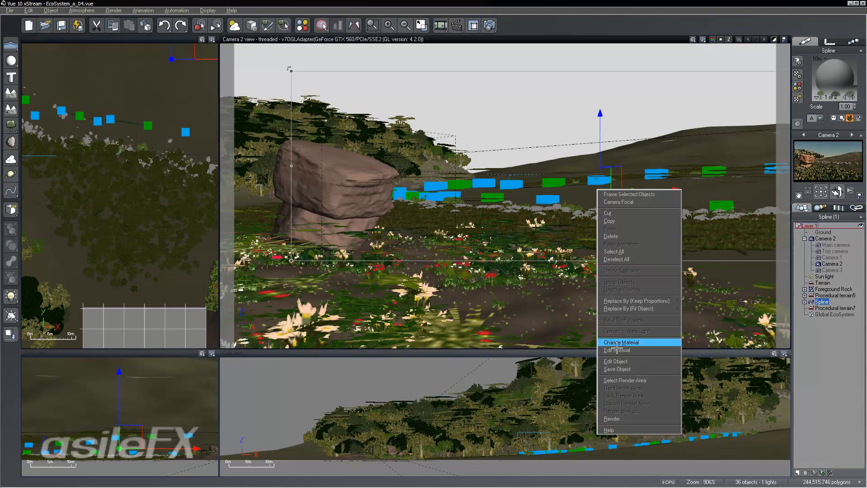
pyautogui.click(615, 361)
pyautogui.rightClick(440, 182)
pyautogui.click(452, 189)
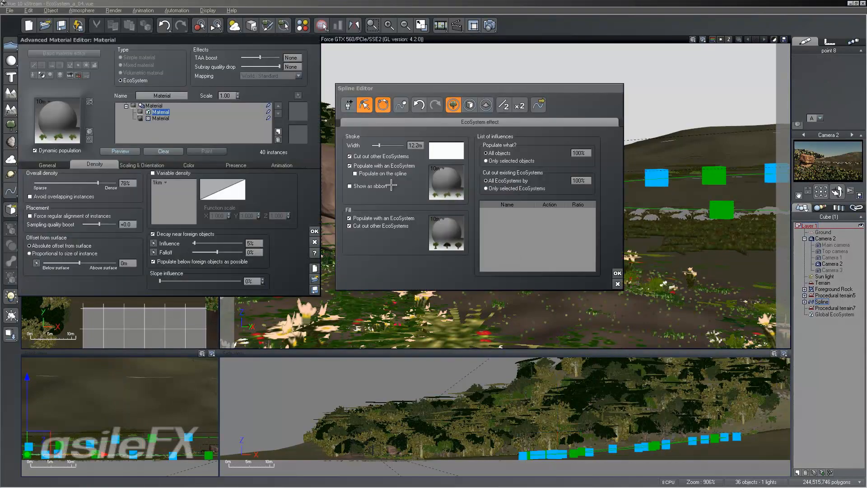
pyautogui.click(131, 151)
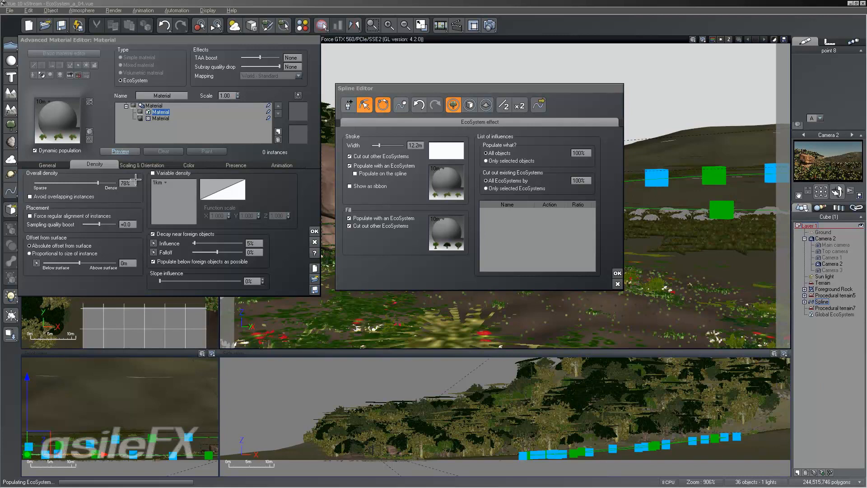
pyautogui.click(315, 230)
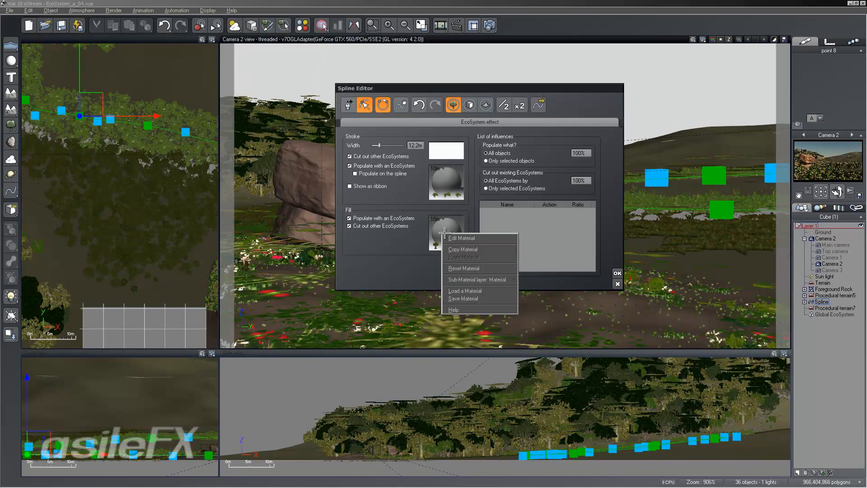
# Step: Populate the Spline's fill EcoSystem material with a preview population and accept the spline edits
pyautogui.doubleClick(441, 233)
pyautogui.click(119, 150)
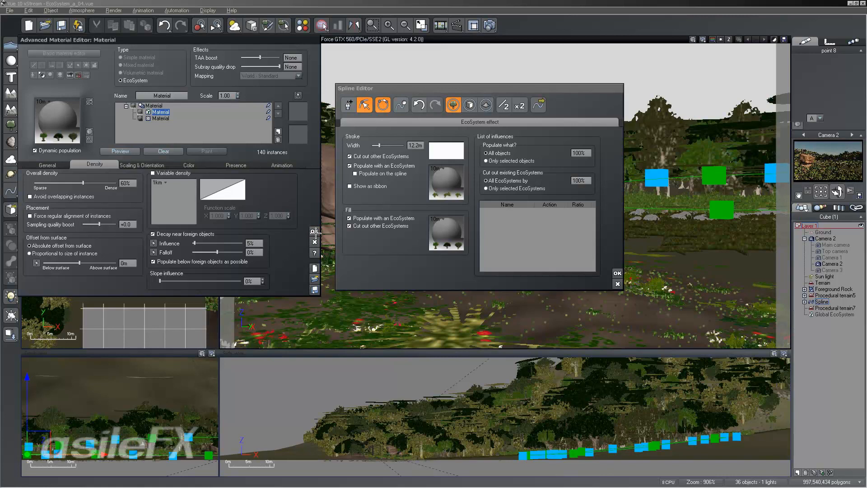
pyautogui.click(617, 273)
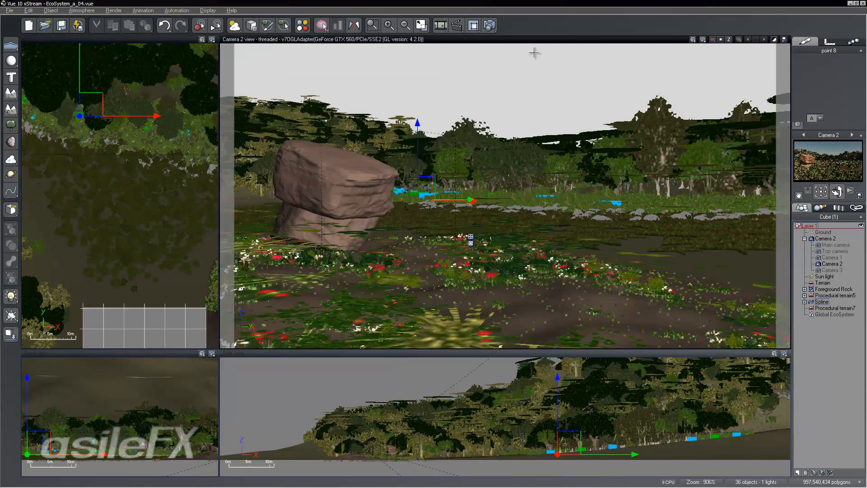
# Step: Set the overall density of Procedural terrain5's Grass Eco layer to 88%, populate it, and accept the material
pyautogui.doubleClick(538, 40)
pyautogui.click(832, 346)
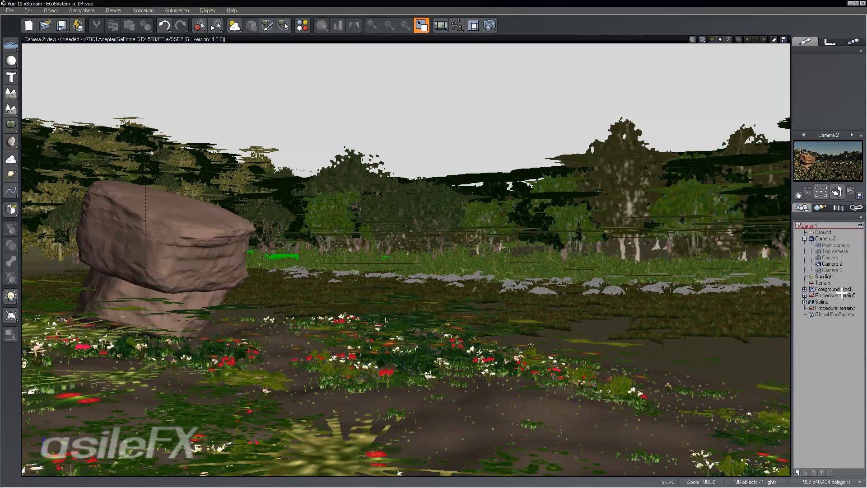
pyautogui.click(835, 294)
pyautogui.rightClick(815, 68)
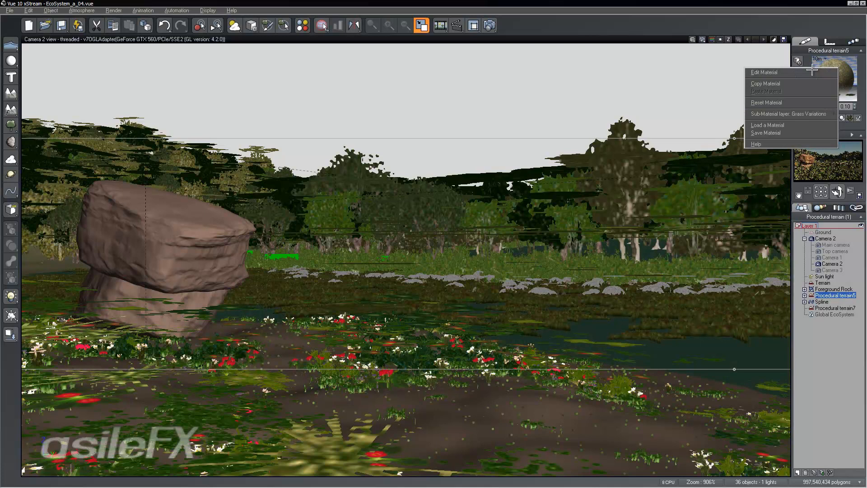
pyautogui.click(764, 73)
pyautogui.click(143, 164)
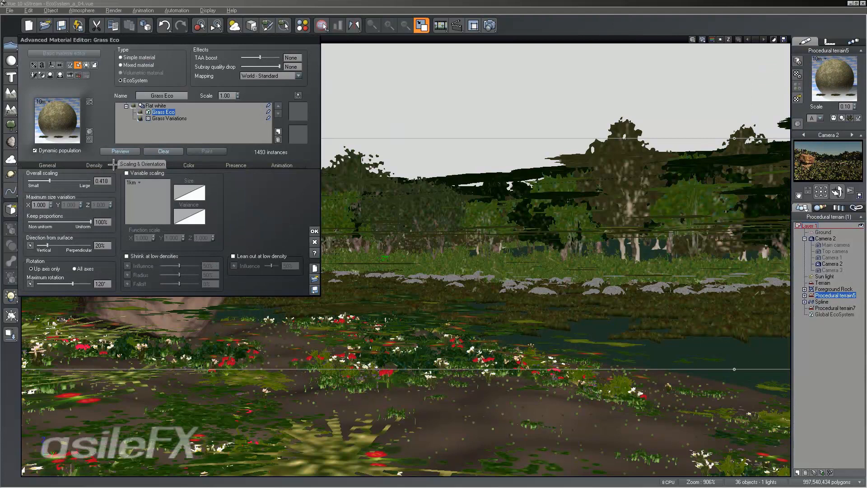
pyautogui.click(95, 165)
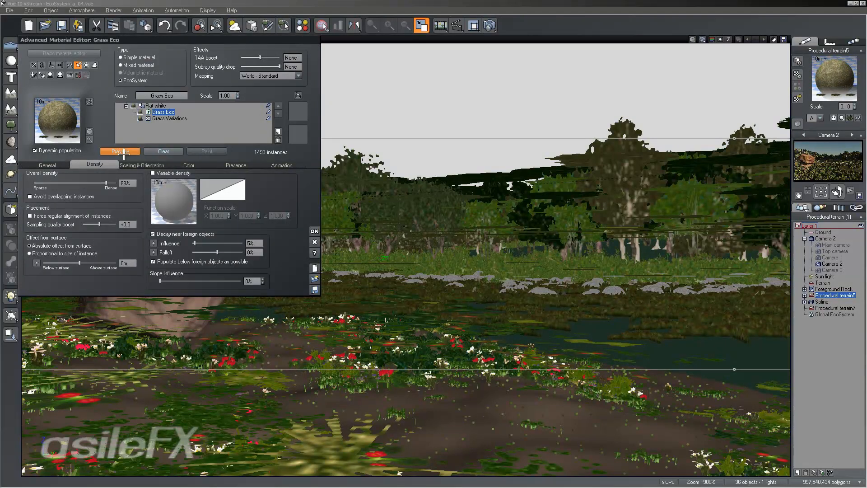
pyautogui.click(120, 151)
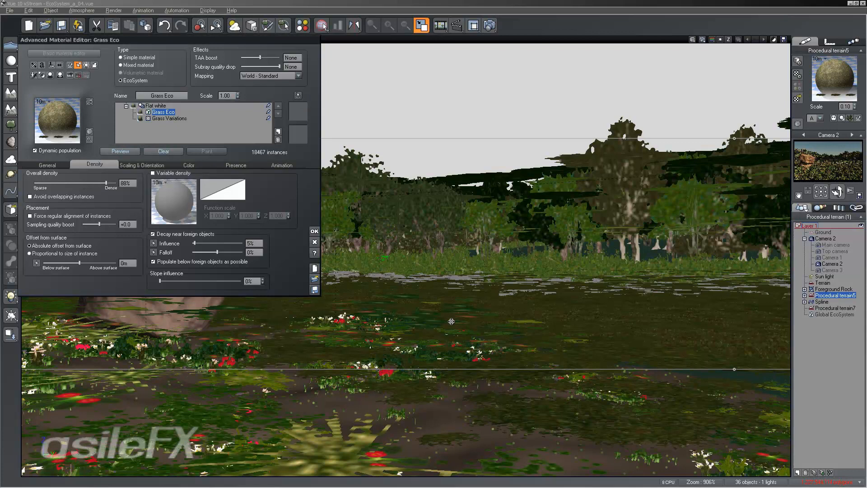
pyautogui.click(315, 231)
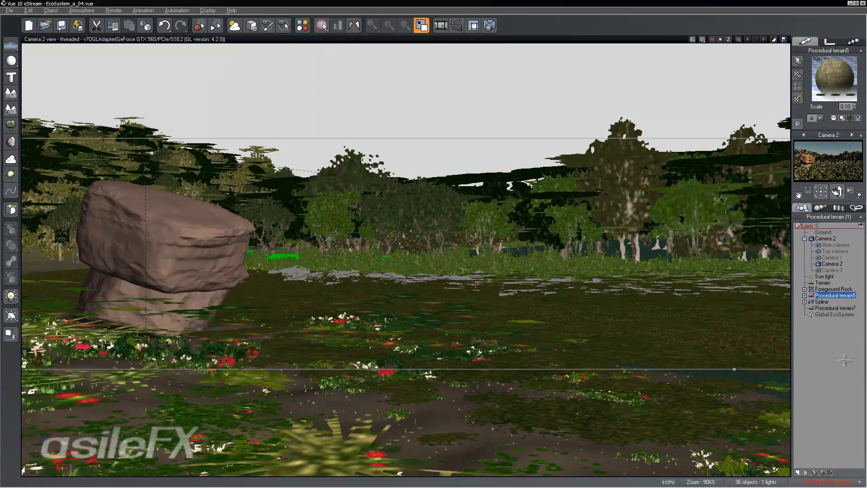
# Step: Examine the grass coverage between the foreground mound and the spline's trees in the top view, and select Procedural terrain5
pyautogui.doubleClick(574, 36)
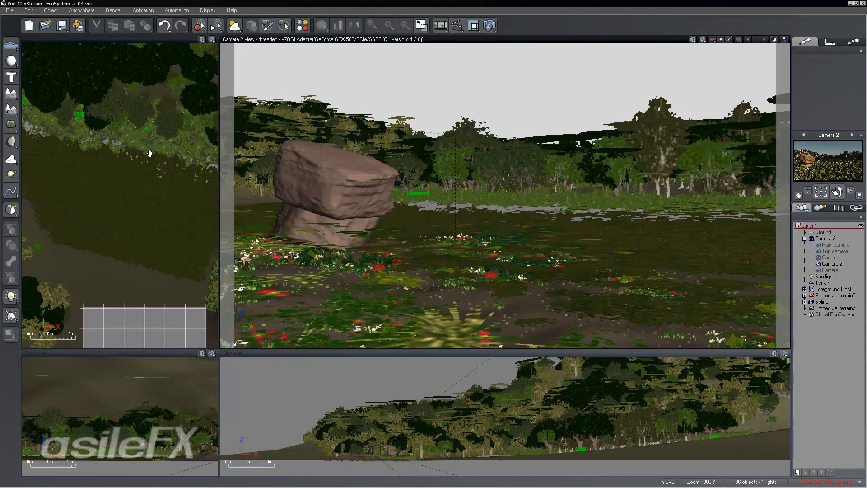
pyautogui.keyDown('ctrl'); pyautogui.moveTo(149, 203); pyautogui.dragTo(201, 299, button='right'); pyautogui.keyUp('ctrl')
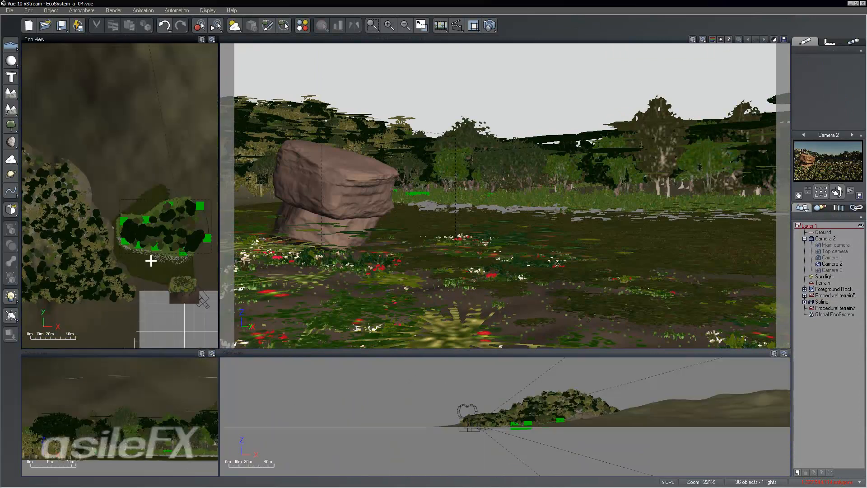
pyautogui.keyDown('ctrl'); pyautogui.moveTo(150, 259); pyautogui.dragTo(134, 231, button='right'); pyautogui.keyUp('ctrl')
pyautogui.rightClick(50, 167)
pyautogui.click(134, 143)
pyautogui.moveTo(147, 161); pyautogui.dragTo(210, 233, button='right')
pyautogui.scroll(2, 109, 149)
pyautogui.moveTo(87, 180); pyautogui.dragTo(63, 81, button='right')
pyautogui.keyDown('ctrl'); pyautogui.moveTo(135, 158); pyautogui.dragTo(158, 190, button='right'); pyautogui.keyUp('ctrl')
pyautogui.moveTo(117, 227); pyautogui.dragTo(9, 158, button='right')
pyautogui.keyDown('ctrl'); pyautogui.moveTo(168, 280); pyautogui.dragTo(192, 223, button='right'); pyautogui.keyUp('ctrl')
pyautogui.scroll(-1, 191, 223)
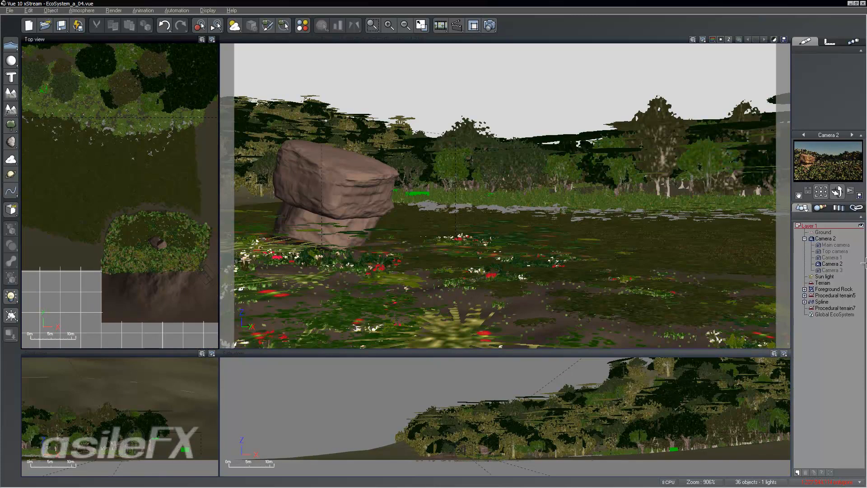
pyautogui.click(844, 295)
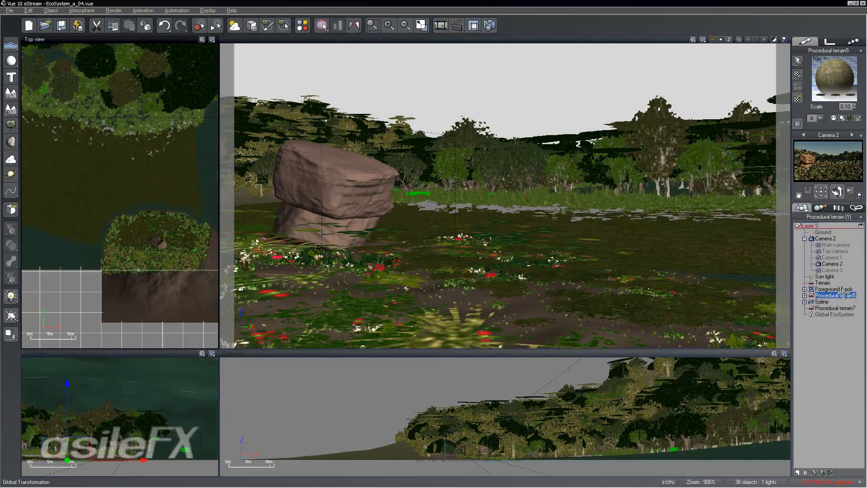
# Step: Open Procedural terrain5 in the Terrain Editor and set the Grass Variations layer's display color to light grey (RGB 208, 208, 208)
pyautogui.rightClick(626, 274)
pyautogui.click(658, 201)
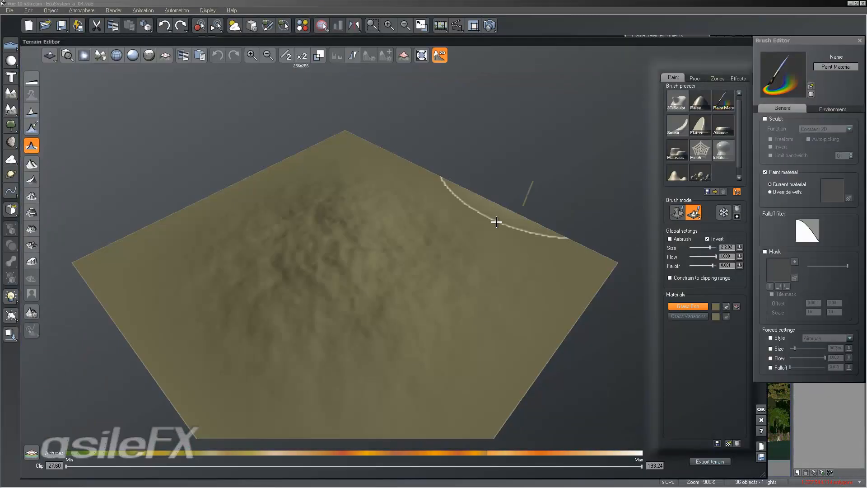
pyautogui.click(717, 316)
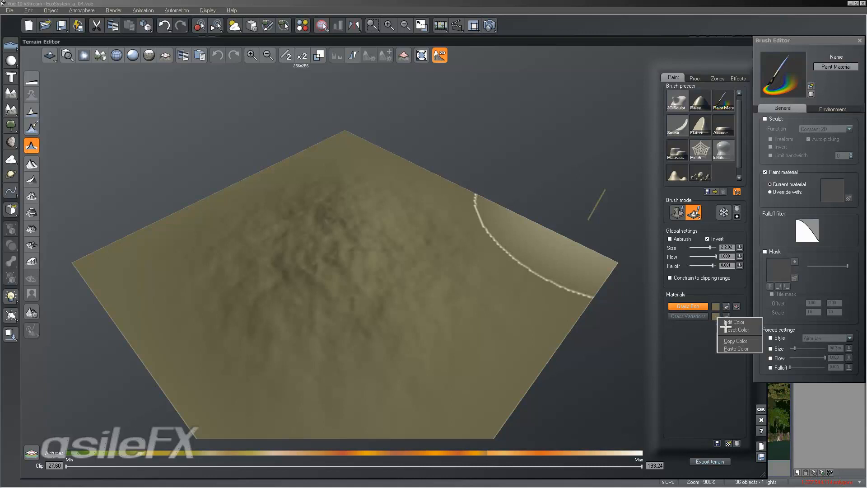
pyautogui.click(719, 322)
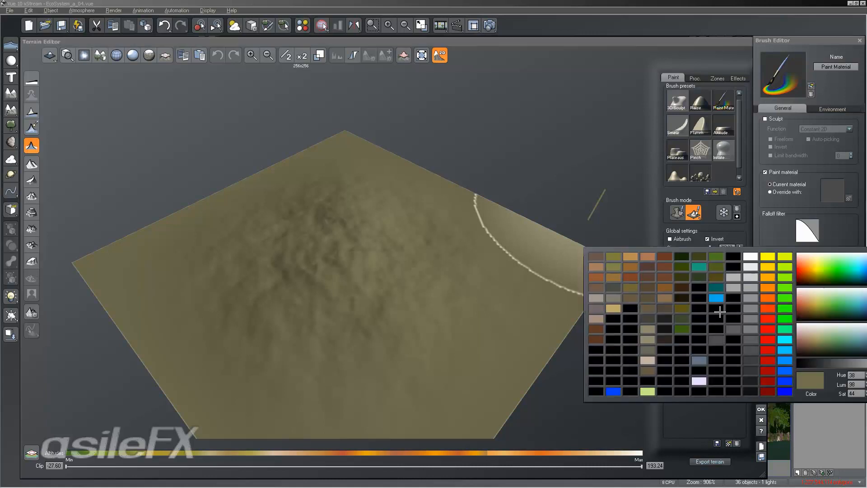
pyautogui.click(755, 276)
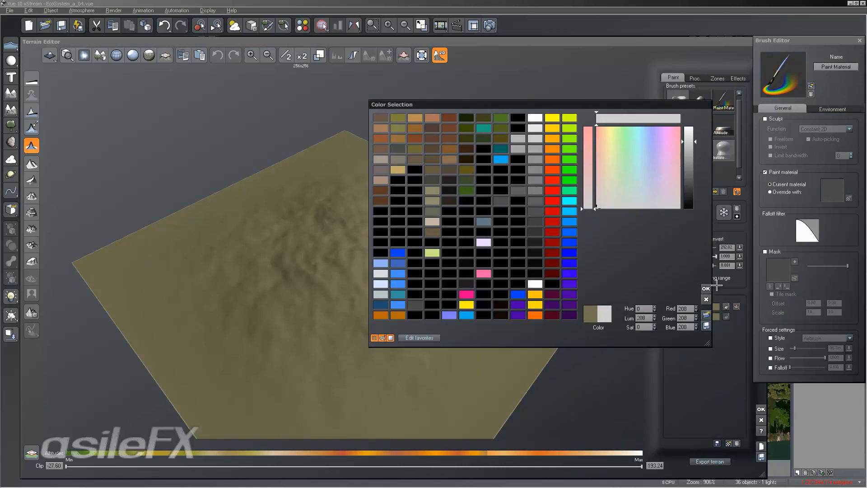
pyautogui.click(706, 288)
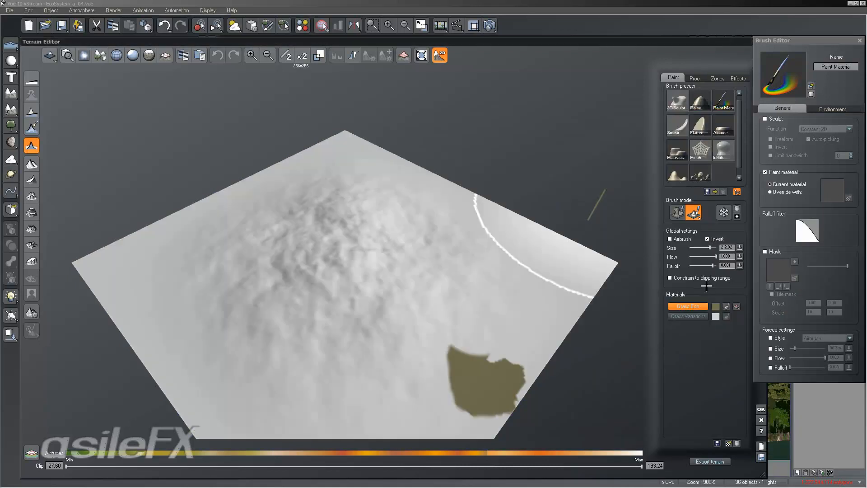
# Step: Show the surrounding scene objects, set the paint brush size to 7.77 m, and adjust the Grass Eco mask around the foreground mound
pyautogui.moveTo(492, 298); pyautogui.dragTo(280, 289, button='right')
pyautogui.scroll(5, 279, 289)
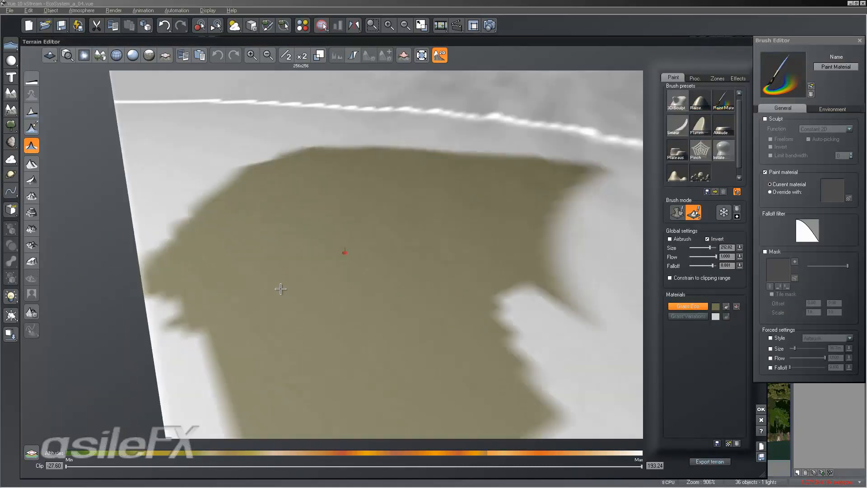
pyautogui.click(100, 55)
pyautogui.moveTo(208, 130); pyautogui.dragTo(172, 348, button='right')
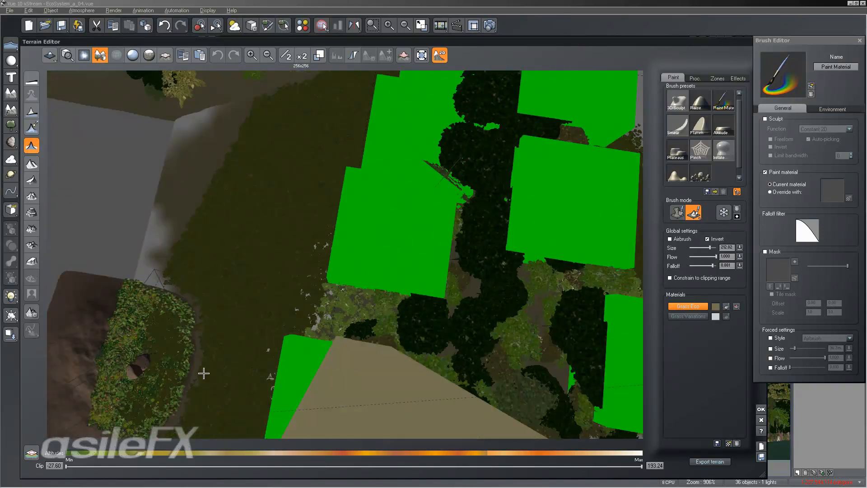
pyautogui.moveTo(247, 383); pyautogui.dragTo(172, 293, button='right')
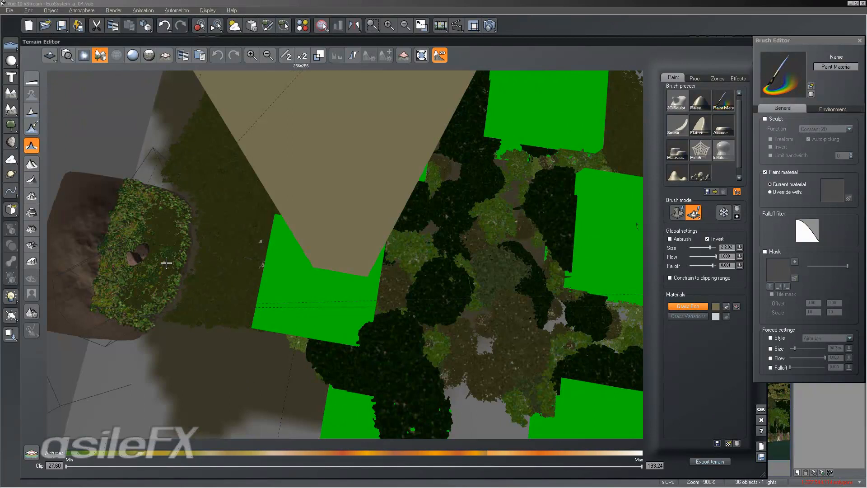
pyautogui.moveTo(168, 263); pyautogui.dragTo(220, 248, button='right')
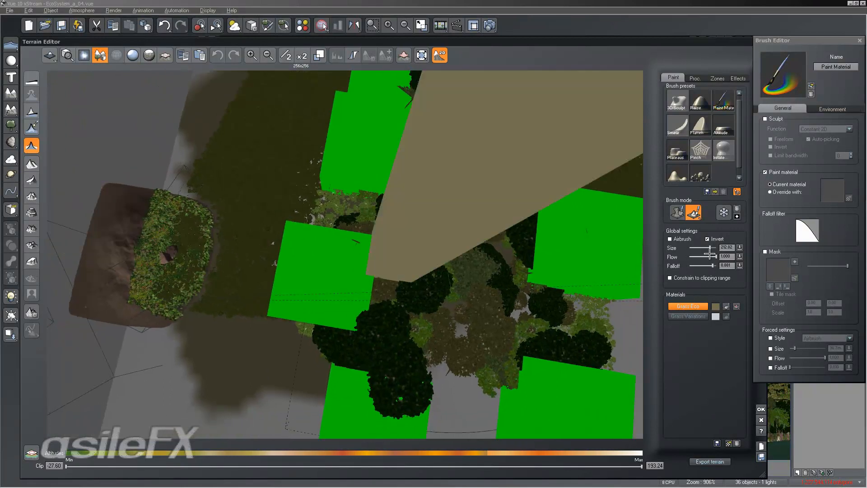
pyautogui.moveTo(698, 245); pyautogui.dragTo(694, 245)
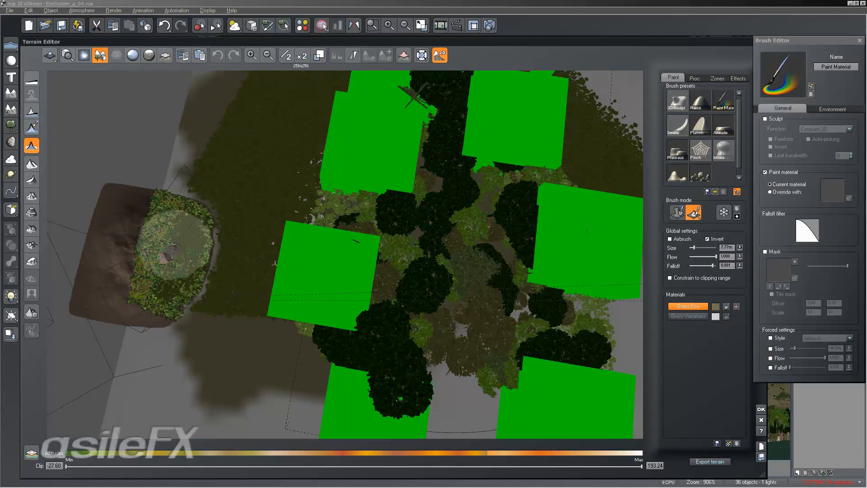
pyautogui.click(716, 239)
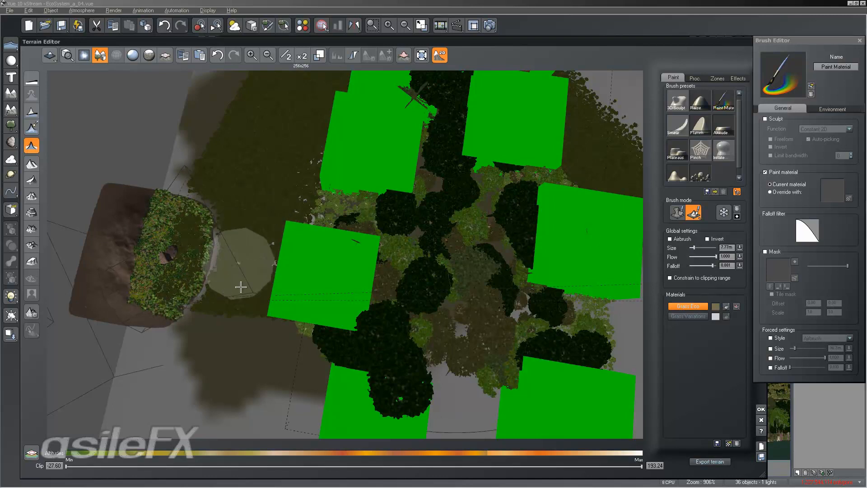
# Step: Double the terrain resolution to 512x512 and refine the Grass Eco edge near the mound with inverted and normal brush strokes
pyautogui.moveTo(339, 184); pyautogui.dragTo(348, 69, button='right')
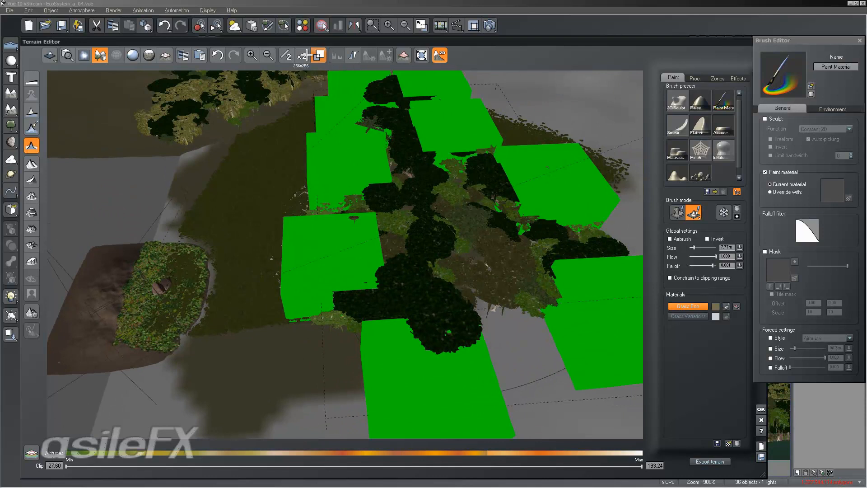
pyautogui.click(301, 56)
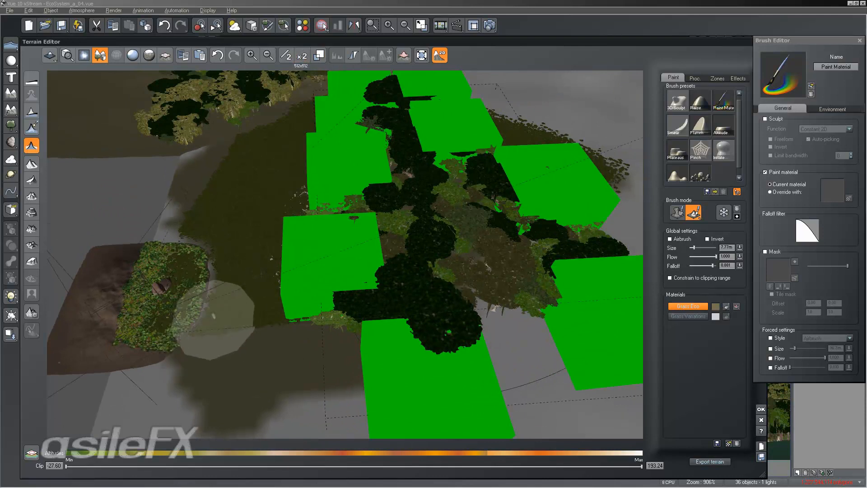
pyautogui.click(707, 239)
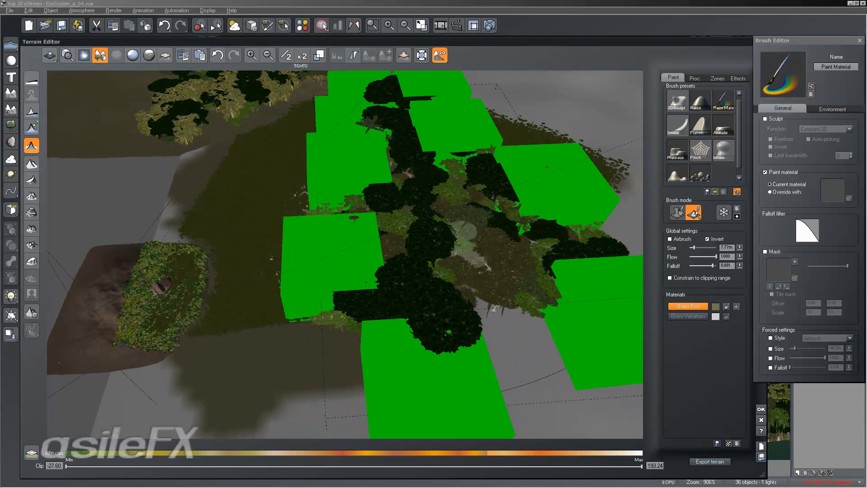
pyautogui.moveTo(164, 282)
pyautogui.mouseDown()
pyautogui.moveTo(145, 290)
pyautogui.moveTo(135, 251)
pyautogui.moveTo(155, 281)
pyautogui.moveTo(178, 278)
pyautogui.moveTo(168, 276)
pyautogui.moveTo(156, 332)
pyautogui.mouseUp()
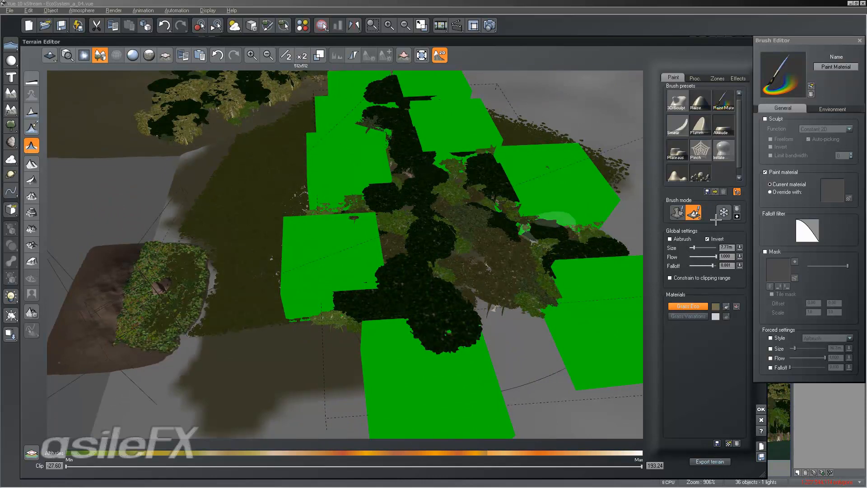
pyautogui.click(707, 239)
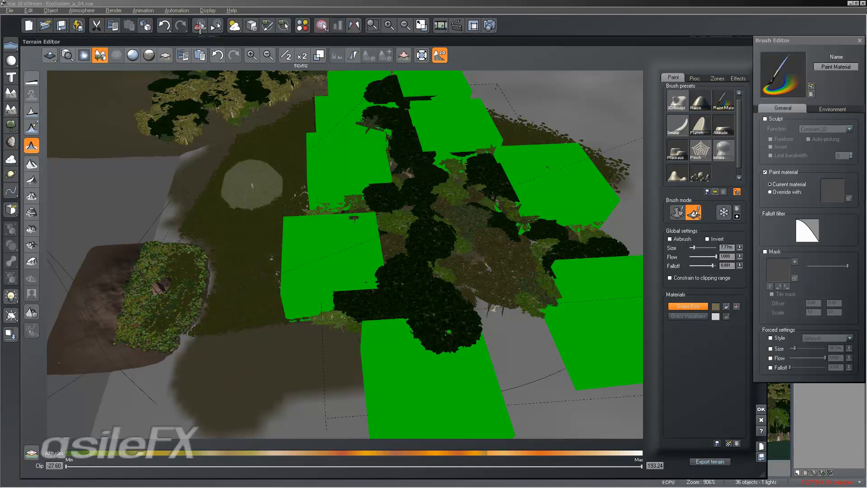
# Step: Hide the surrounding scene objects, check the shape of the painted grass area, and accept the terrain edits
pyautogui.click(100, 55)
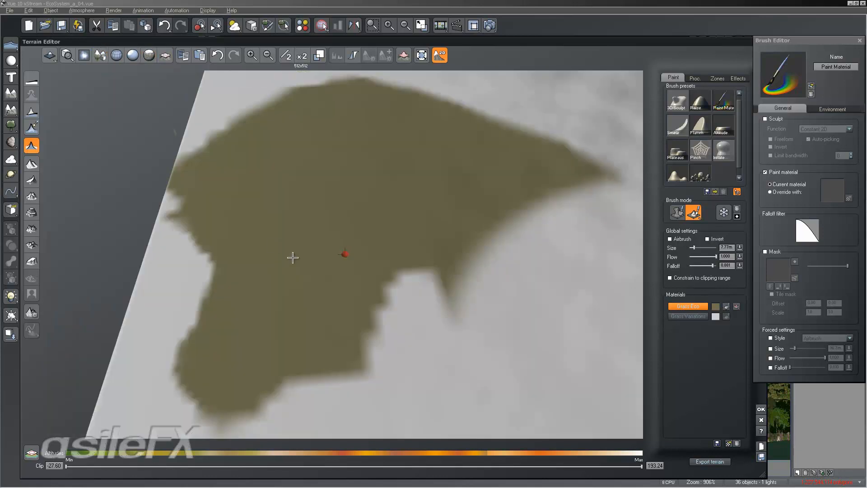
pyautogui.moveTo(308, 256); pyautogui.dragTo(384, 188, button='right')
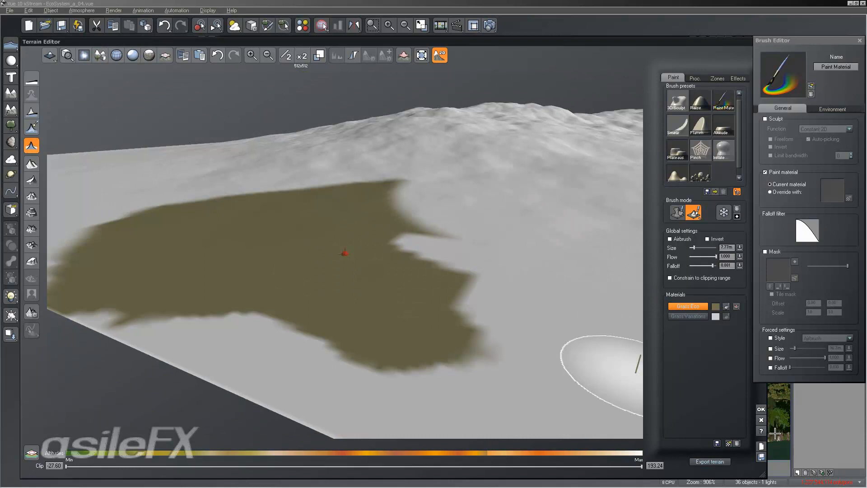
pyautogui.click(762, 408)
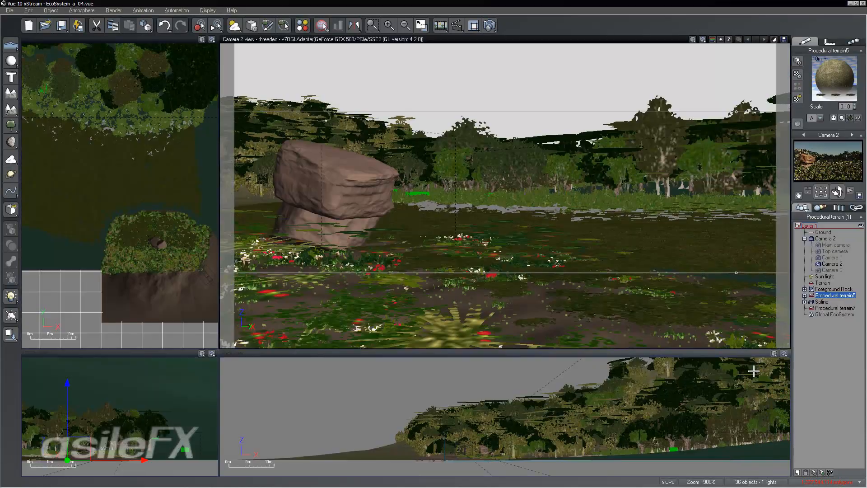
# Step: Repopulate Procedural terrain5's Grass Eco layer, accept the material, and deselect the terrain
pyautogui.doubleClick(809, 78)
pyautogui.click(114, 150)
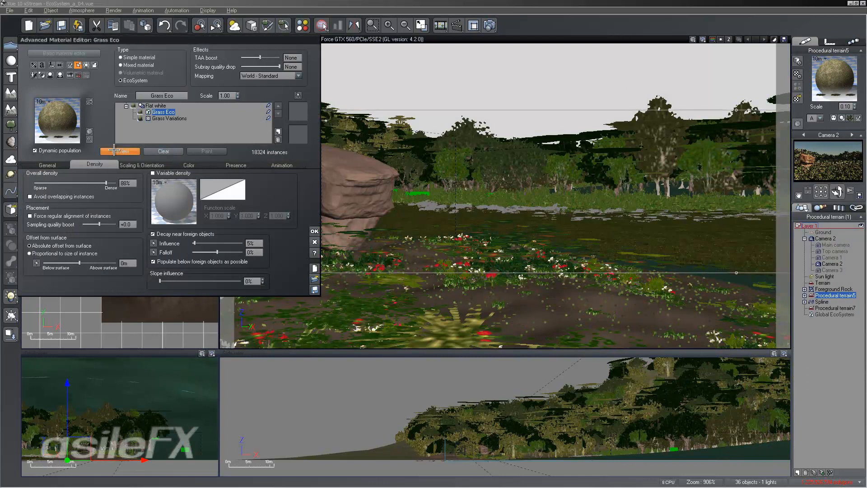
pyautogui.click(314, 231)
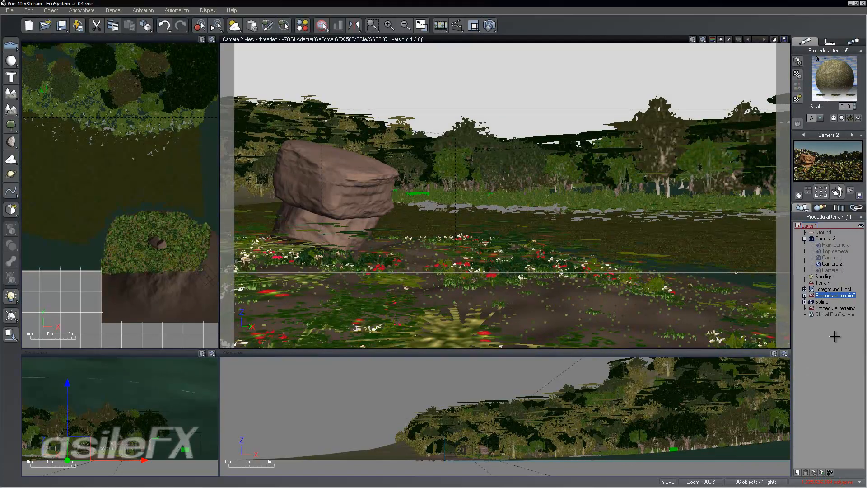
pyautogui.click(835, 337)
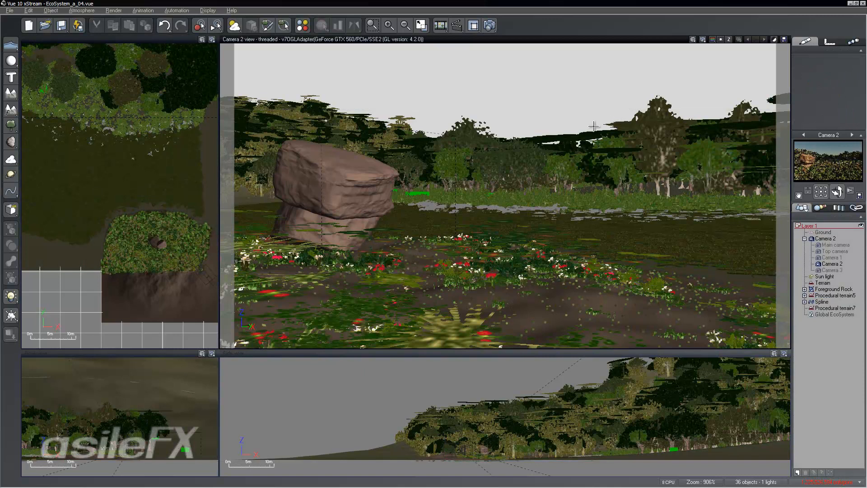
# Step: Open the atmosphere settings and set the sun's pitch to 30°
pyautogui.click(68, 10)
pyautogui.click(104, 50)
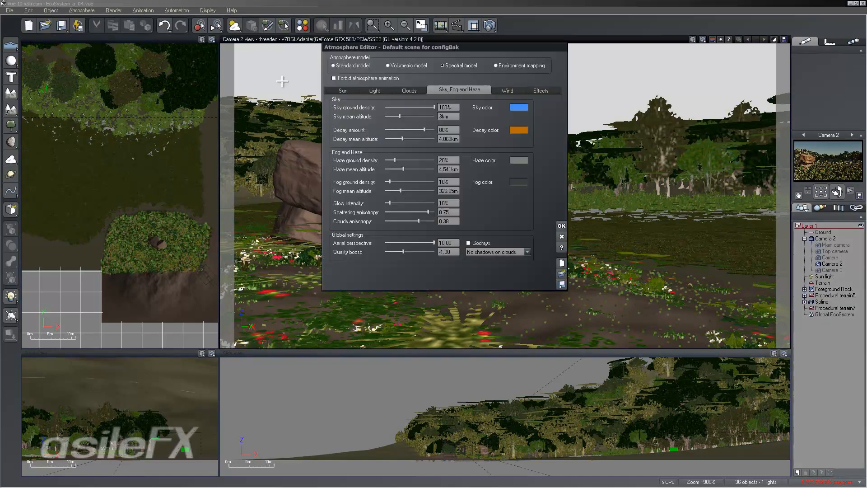
pyautogui.click(342, 90)
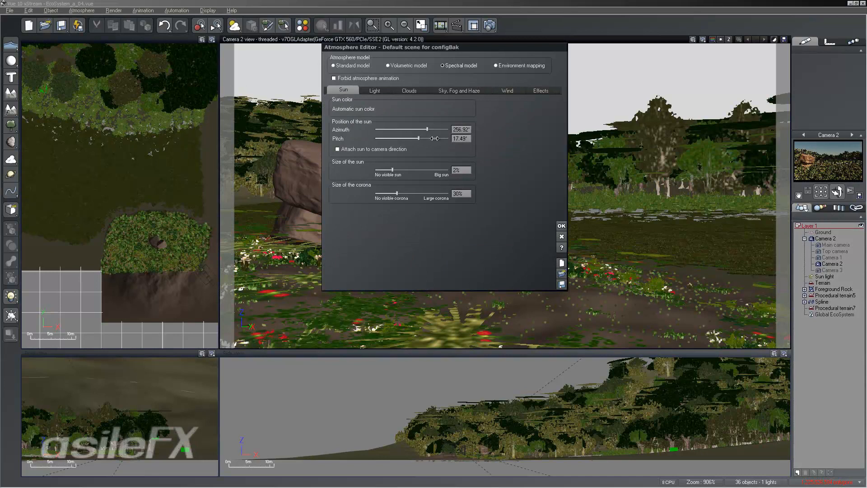
pyautogui.moveTo(418, 138)
pyautogui.mouseDown()
pyautogui.moveTo(427, 139)
pyautogui.moveTo(419, 139)
pyautogui.mouseUp()
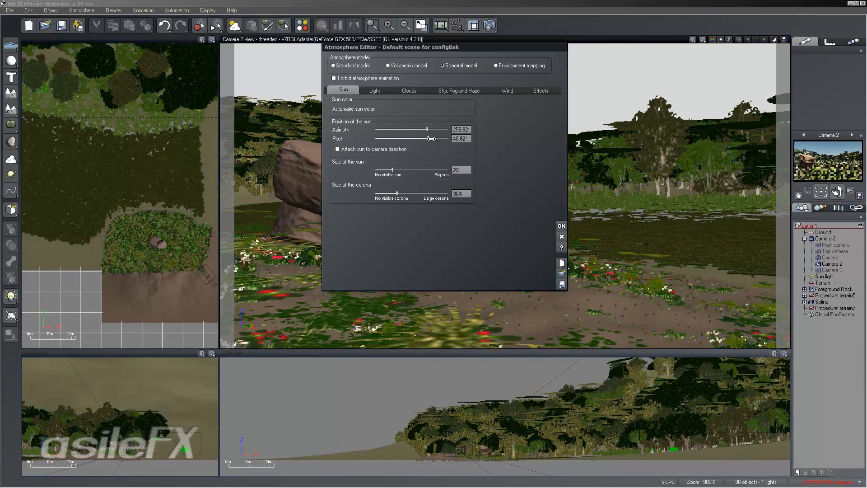
pyautogui.moveTo(430, 138); pyautogui.dragTo(427, 138)
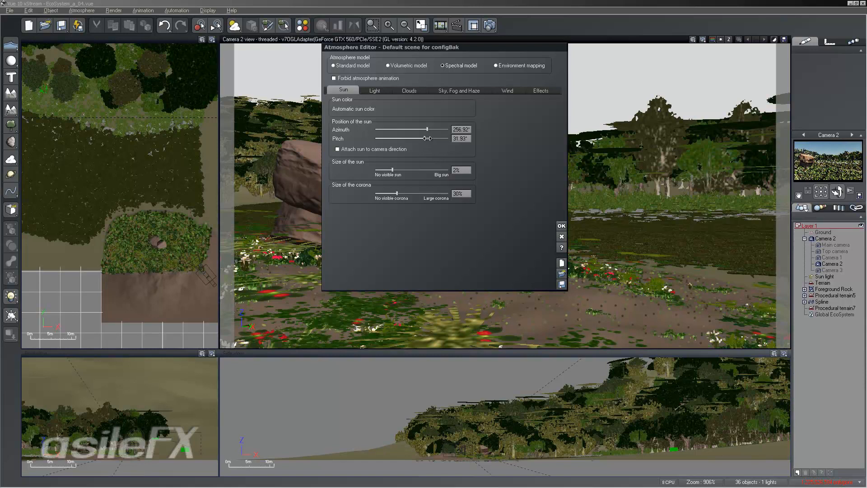
pyautogui.click(460, 139)
pyautogui.write('30')
pyautogui.press('Return')
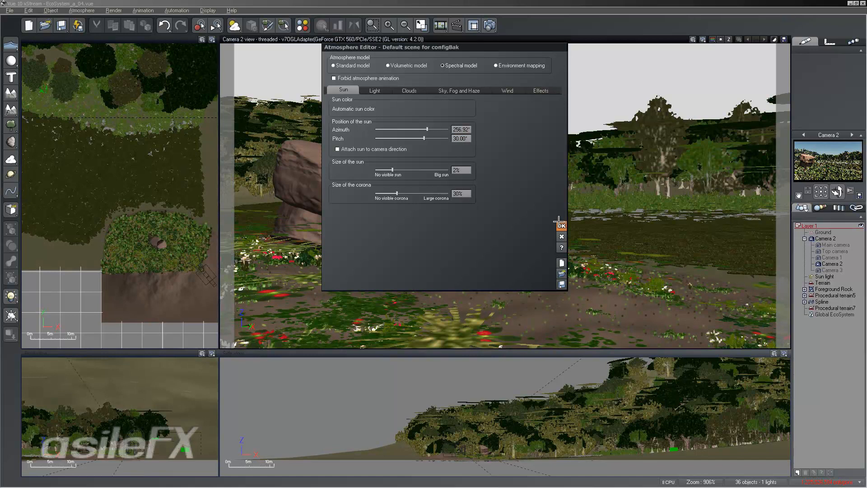
# Step: Try aerial perspective values of 20 and 10, set it to 12, and accept the atmosphere changes
pyautogui.click(459, 88)
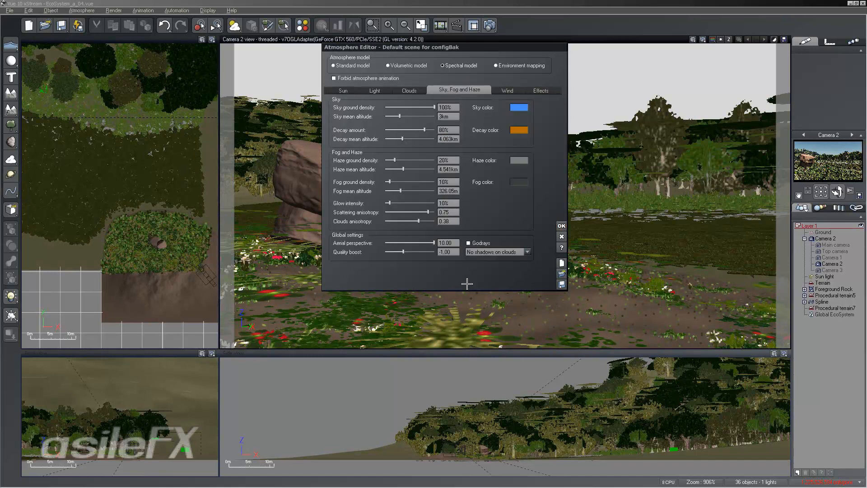
pyautogui.click(449, 244)
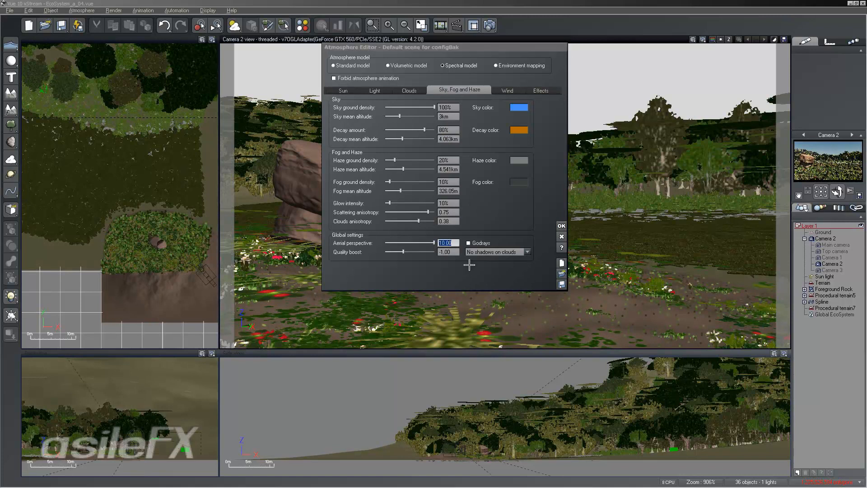
pyautogui.write('20')
pyautogui.press('Return')
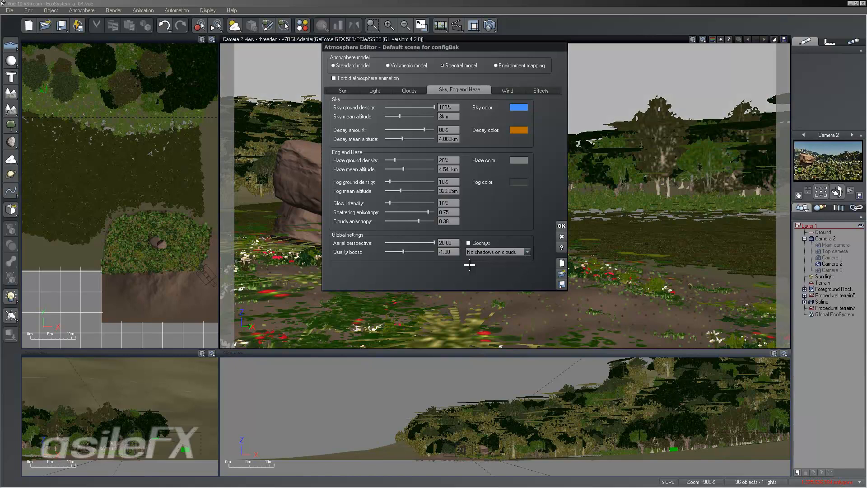
pyautogui.click(453, 244)
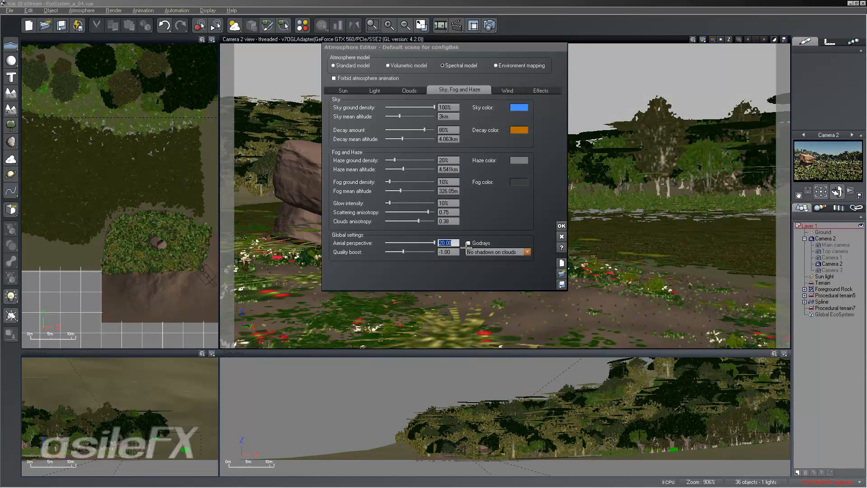
pyautogui.write('10')
pyautogui.press('Return')
pyautogui.write('12')
pyautogui.press('Return')
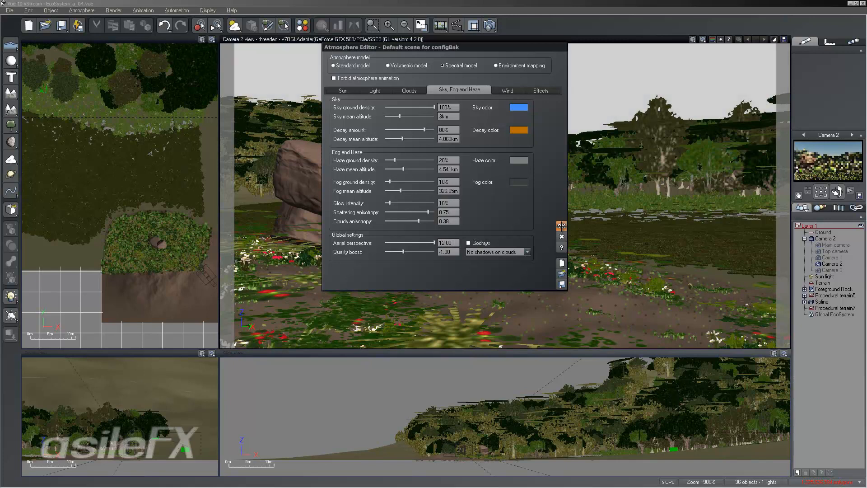
pyautogui.click(561, 225)
# Step: Add a Dark Cumulus cloud layer to the atmosphere from the Spectral 2 cloud materials
pyautogui.click(81, 10)
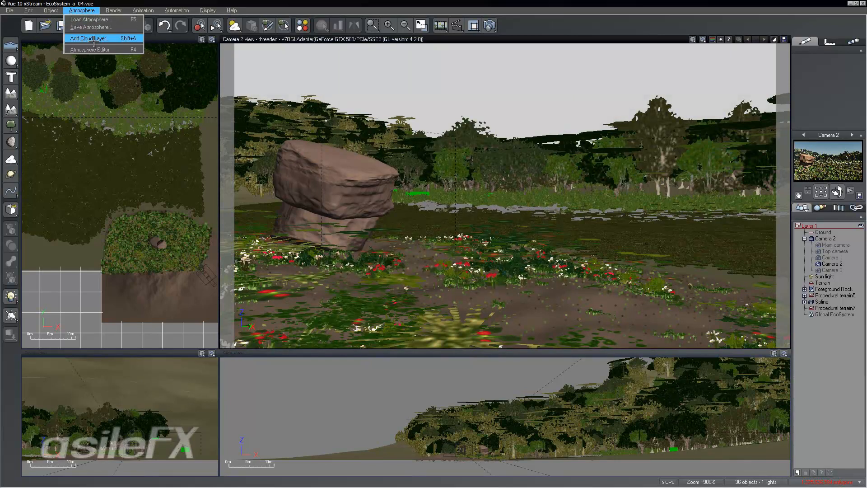
pyautogui.click(90, 39)
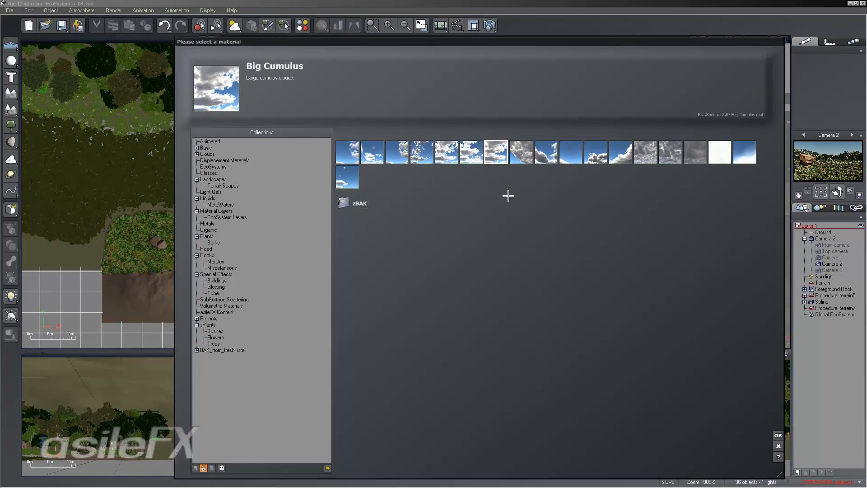
pyautogui.click(549, 154)
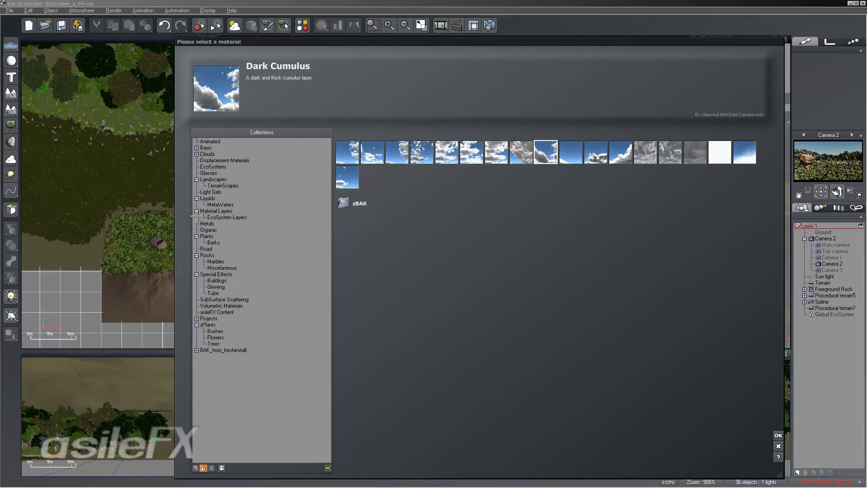
pyautogui.click(197, 154)
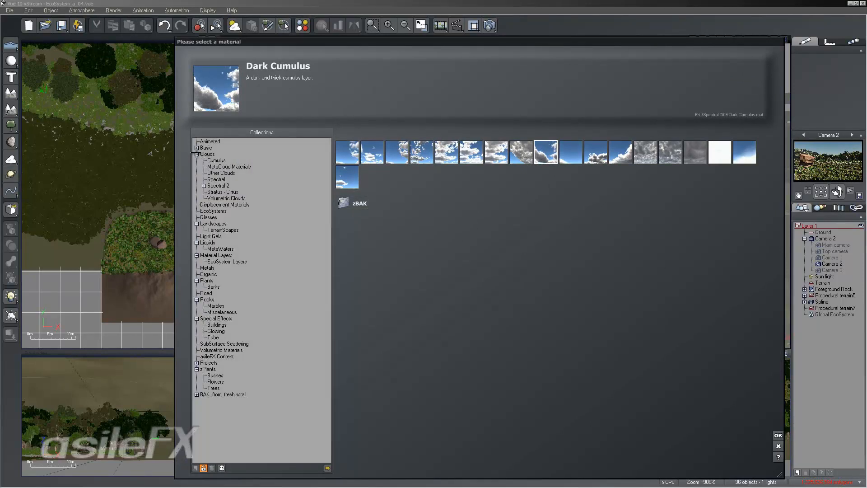
pyautogui.click(217, 186)
pyautogui.click(778, 435)
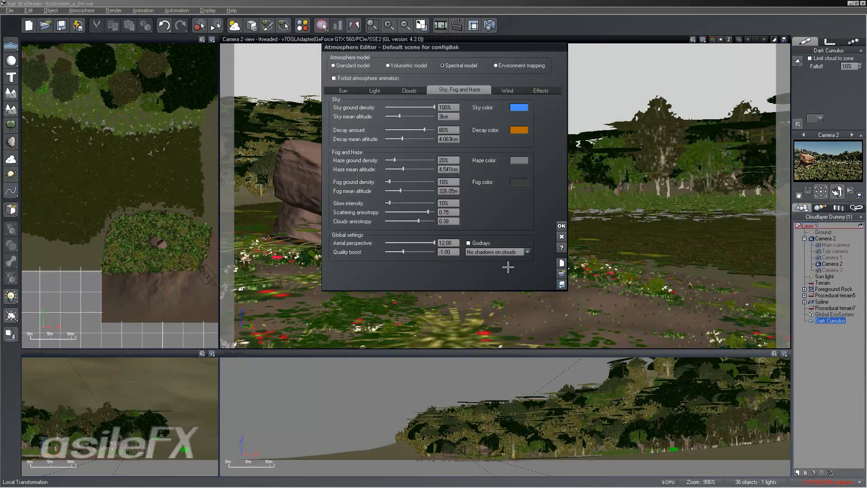
# Step: Inspect the lighting model options of the Dark Cumulus material and close its editor without changes
pyautogui.moveTo(470, 47); pyautogui.dragTo(228, 43)
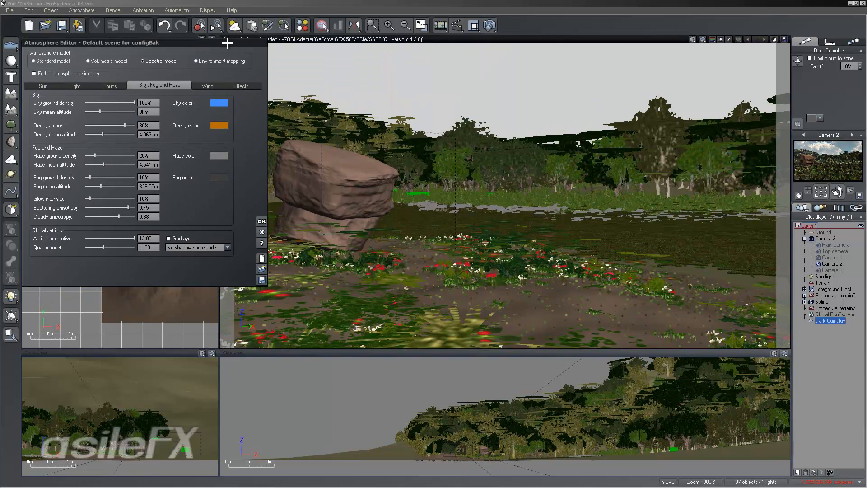
pyautogui.click(97, 84)
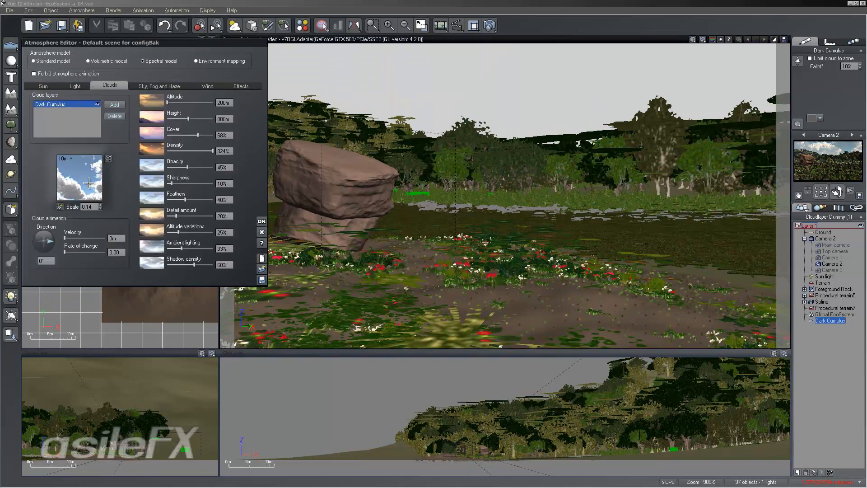
pyautogui.rightClick(91, 167)
pyautogui.click(105, 170)
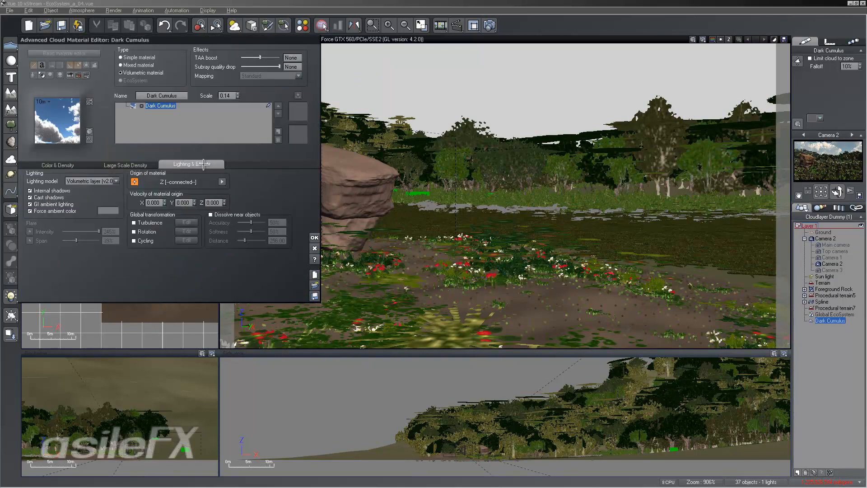
pyautogui.click(83, 181)
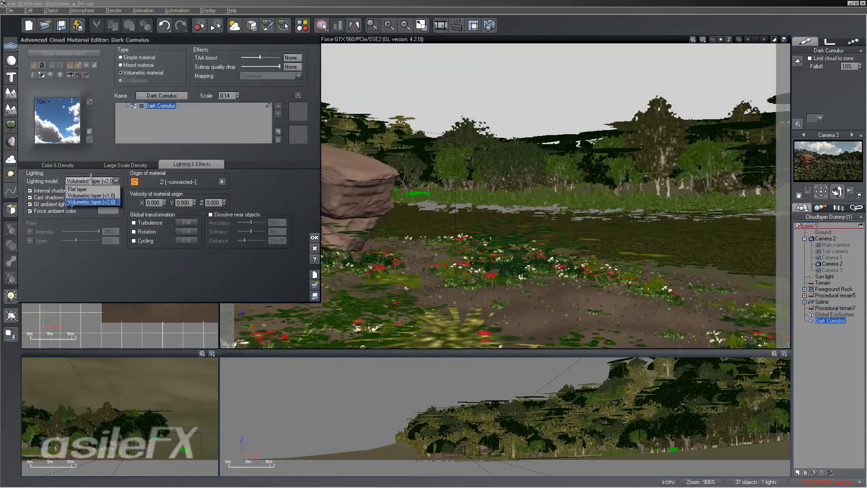
pyautogui.click(262, 280)
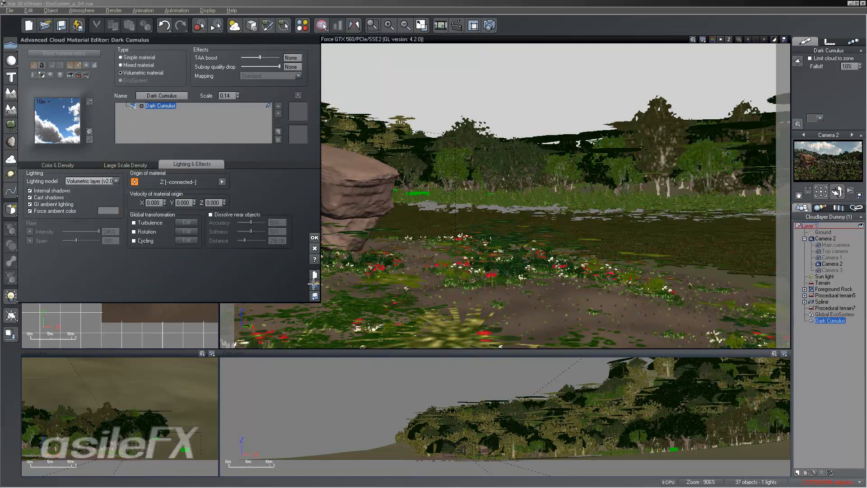
pyautogui.click(315, 248)
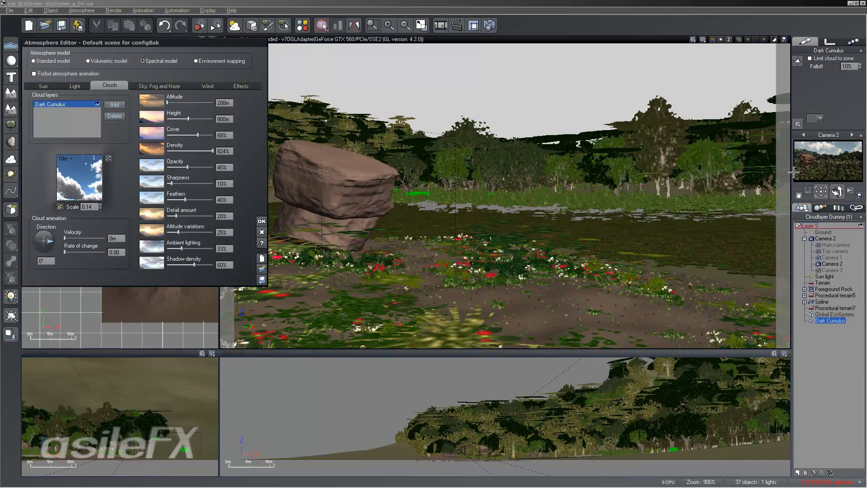
# Step: Set the cloud shadow density to 40%, try a light balance of 30% before restoring 60%, and accept the atmosphere
pyautogui.moveTo(194, 264); pyautogui.dragTo(186, 264)
pyautogui.moveTo(182, 265); pyautogui.dragTo(185, 265)
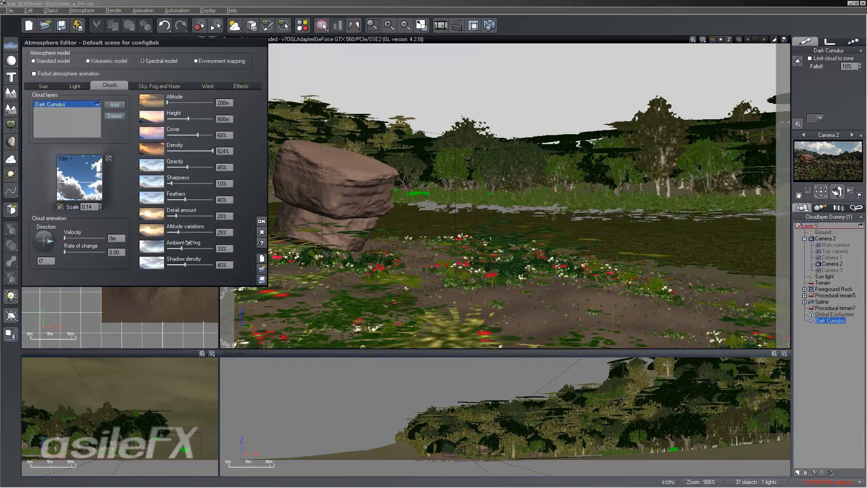
pyautogui.click(75, 85)
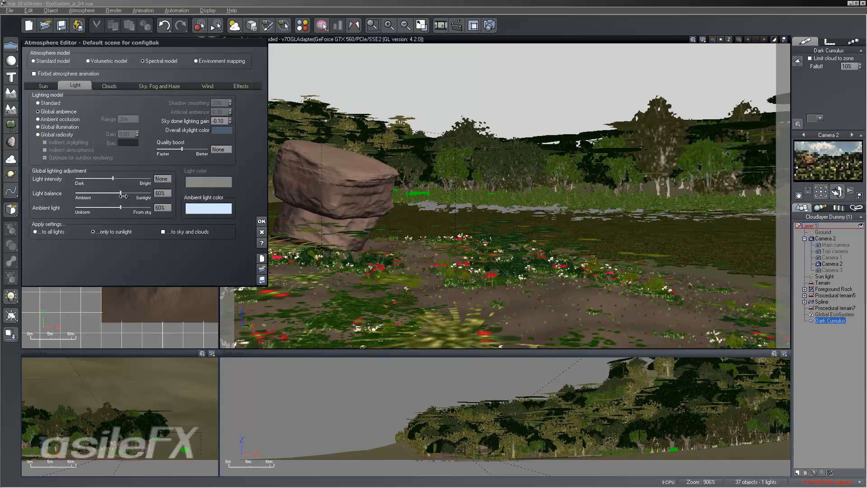
pyautogui.moveTo(125, 196); pyautogui.dragTo(104, 195)
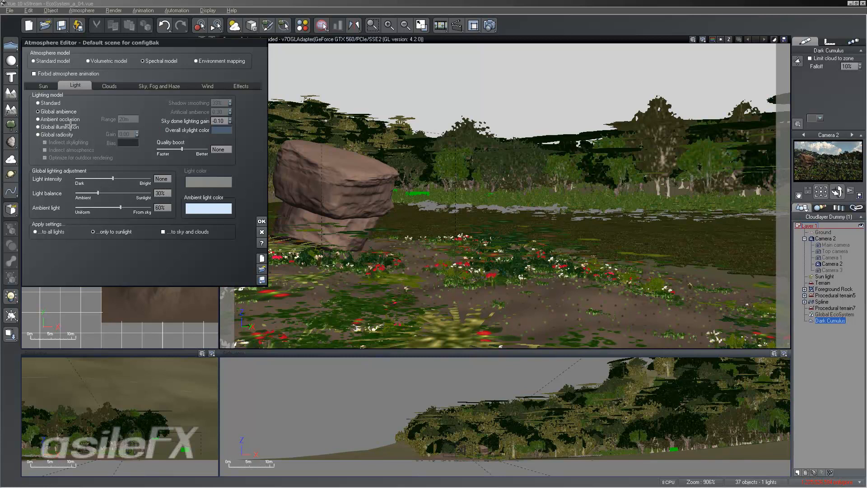
pyautogui.moveTo(119, 195); pyautogui.dragTo(140, 195)
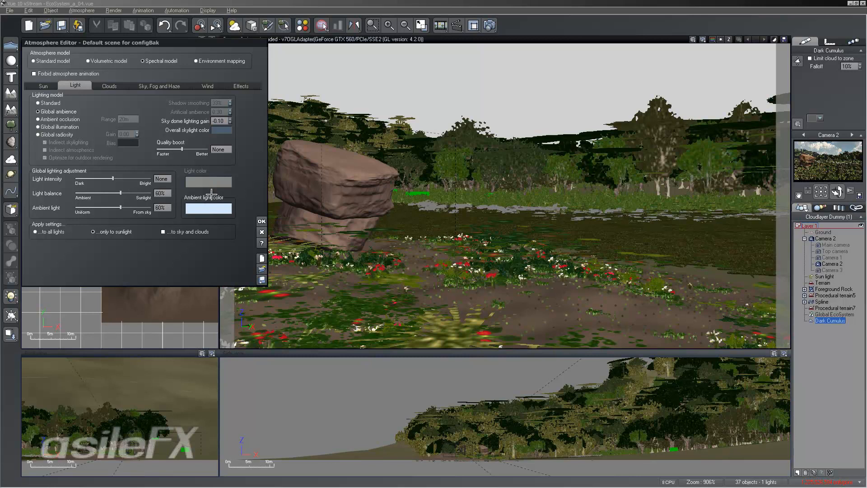
pyautogui.click(262, 221)
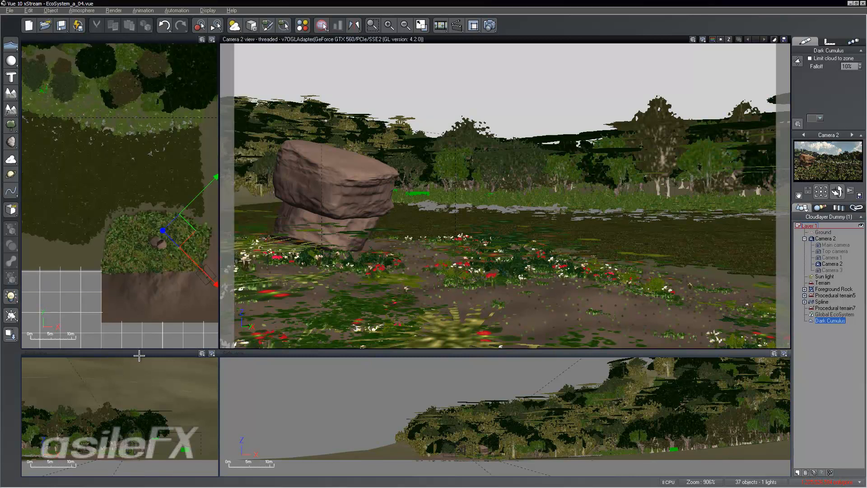
# Step: Scale down and reposition the Dark Cumulus cloud layer in the enlarged front view, and return to the four-view layout
pyautogui.doubleClick(139, 356)
pyautogui.scroll(-6, 442, 294)
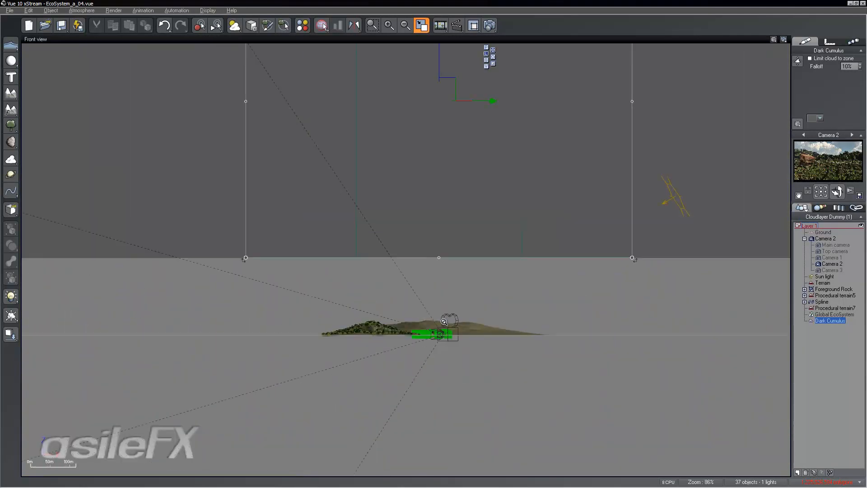
pyautogui.scroll(-2, 445, 321)
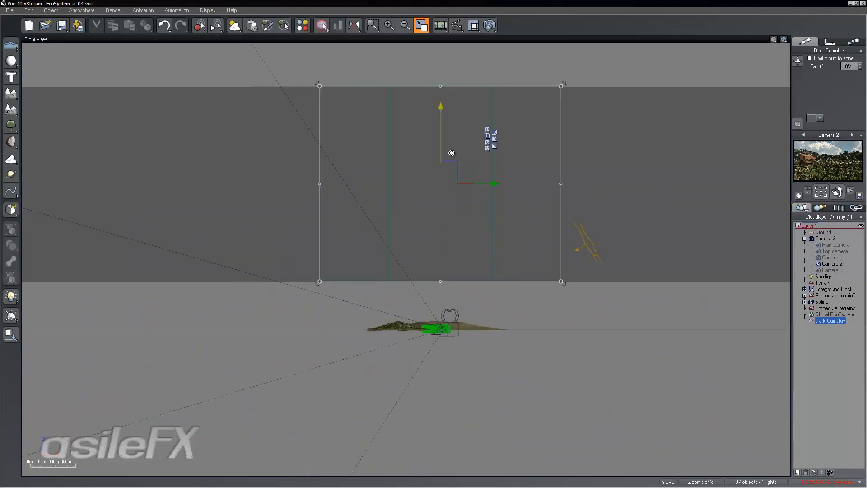
pyautogui.moveTo(447, 172); pyautogui.dragTo(397, 219)
pyautogui.moveTo(448, 171); pyautogui.dragTo(390, 135)
pyautogui.moveTo(419, 190)
pyautogui.mouseDown()
pyautogui.moveTo(424, 258)
pyautogui.moveTo(427, 204)
pyautogui.mouseUp()
pyautogui.doubleClick(516, 39)
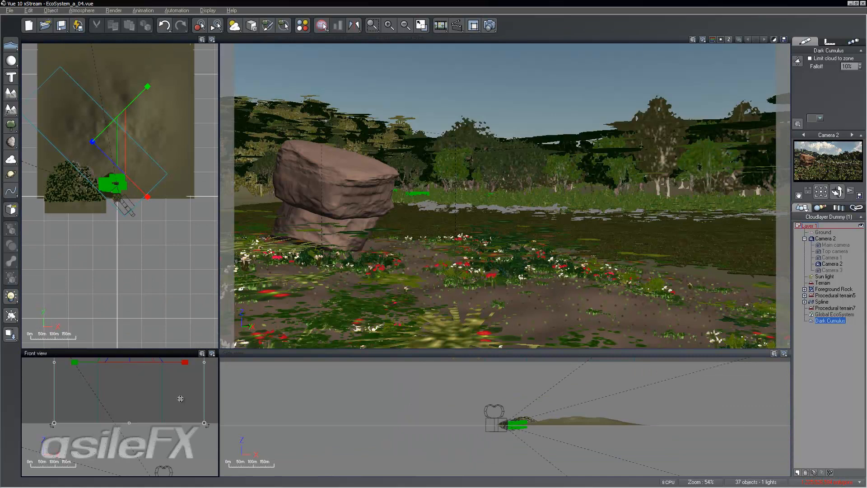
# Step: Move the Dark Cumulus layer far beyond the terrain in the top view and shift it sideways in the camera view
pyautogui.click(504, 38)
pyautogui.moveTo(108, 143); pyautogui.dragTo(31, 42)
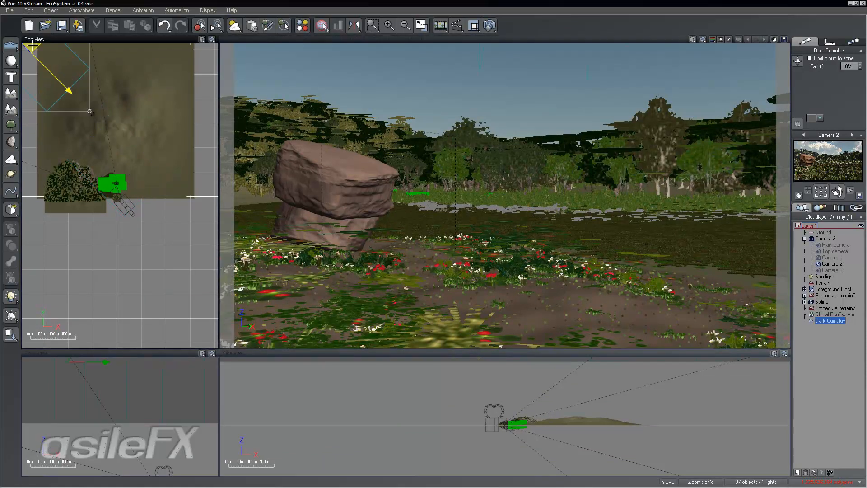
pyautogui.moveTo(120, 121); pyautogui.dragTo(193, 248, button='right')
pyautogui.moveTo(114, 165); pyautogui.dragTo(18, 47)
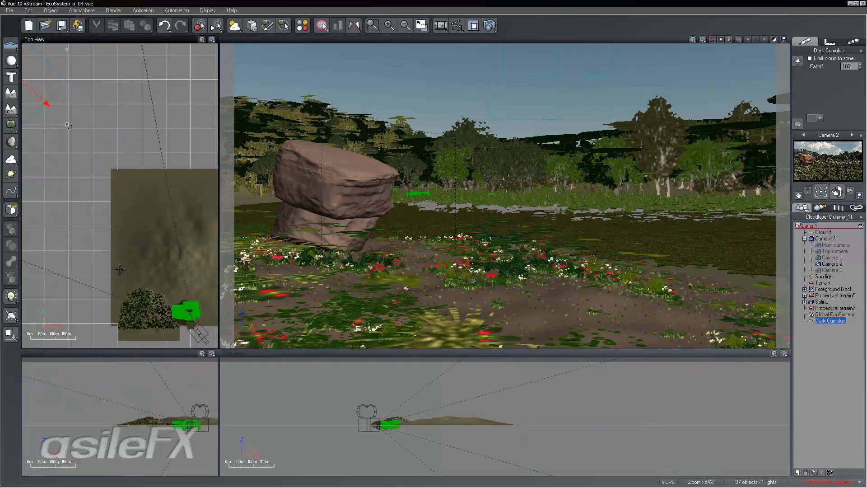
pyautogui.scroll(-5, 117, 269)
pyautogui.moveTo(120, 199); pyautogui.dragTo(58, 109)
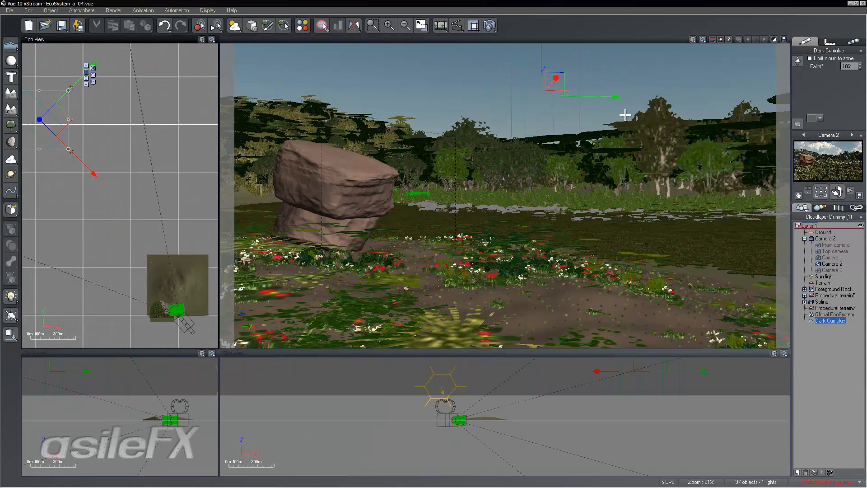
pyautogui.moveTo(578, 97); pyautogui.dragTo(481, 98)
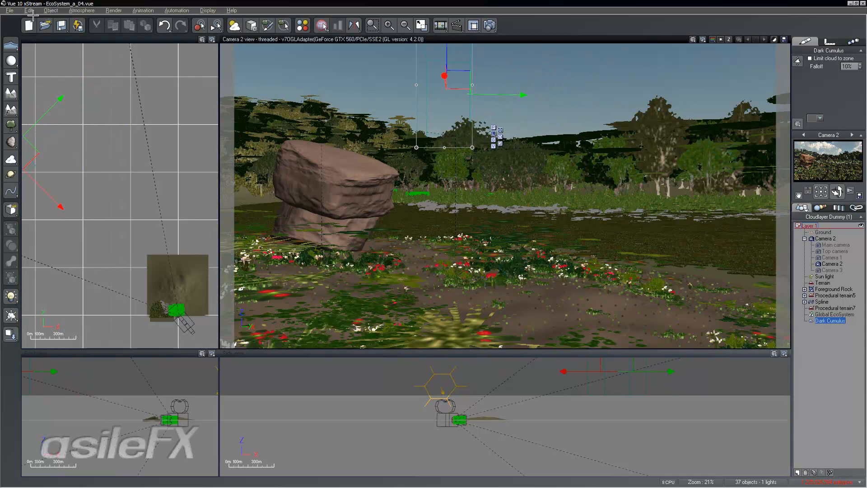
# Step: Reopen the atmosphere's cloud settings and raise the Dark Cumulus layer's height to 721.80
pyautogui.click(80, 10)
pyautogui.click(94, 50)
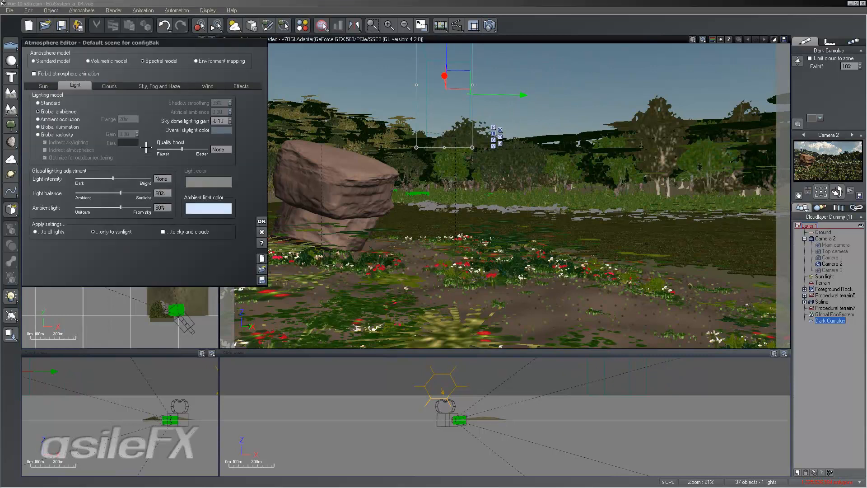
pyautogui.click(109, 85)
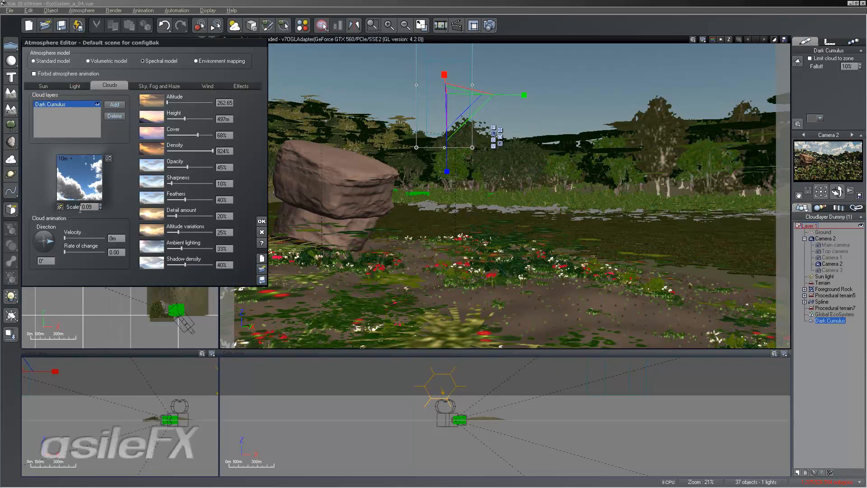
pyautogui.click(100, 204)
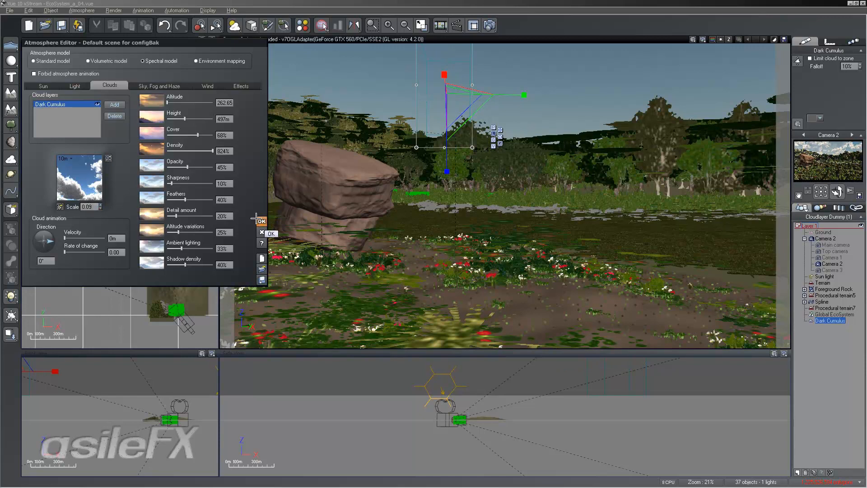
pyautogui.moveTo(188, 119); pyautogui.dragTo(191, 117)
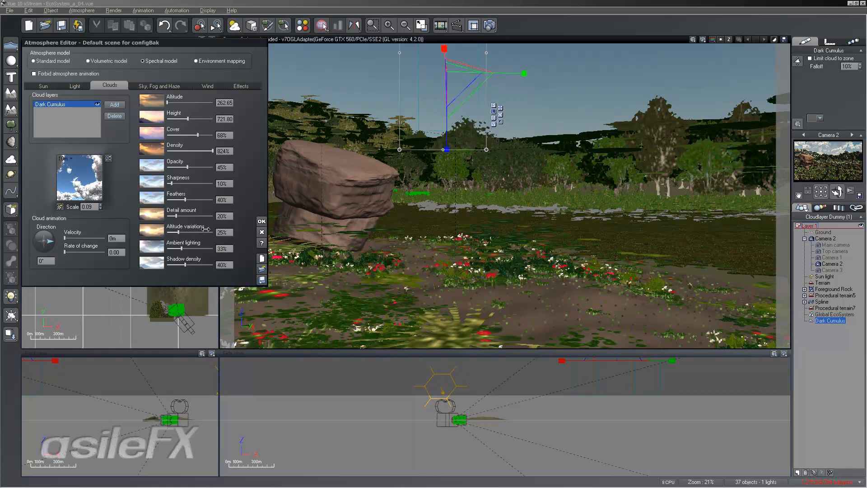
# Step: Examine the color and density settings of the Dark Cumulus material and close its editor
pyautogui.rightClick(89, 179)
pyautogui.click(98, 183)
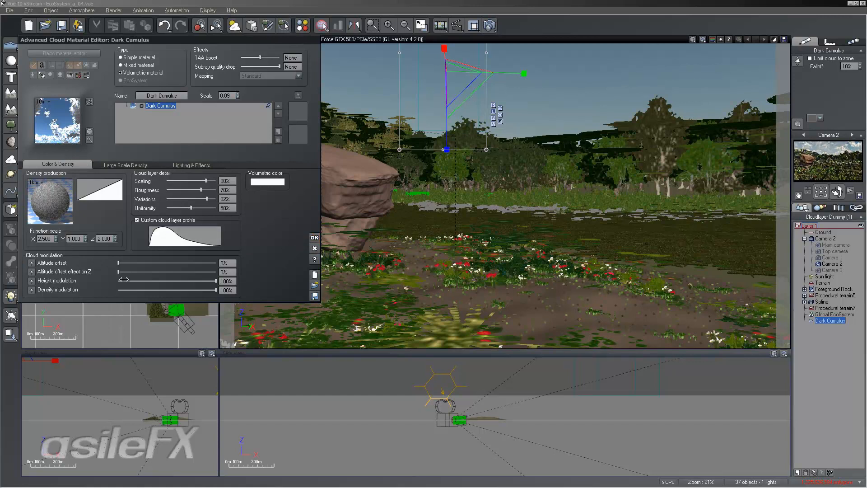
pyautogui.click(314, 236)
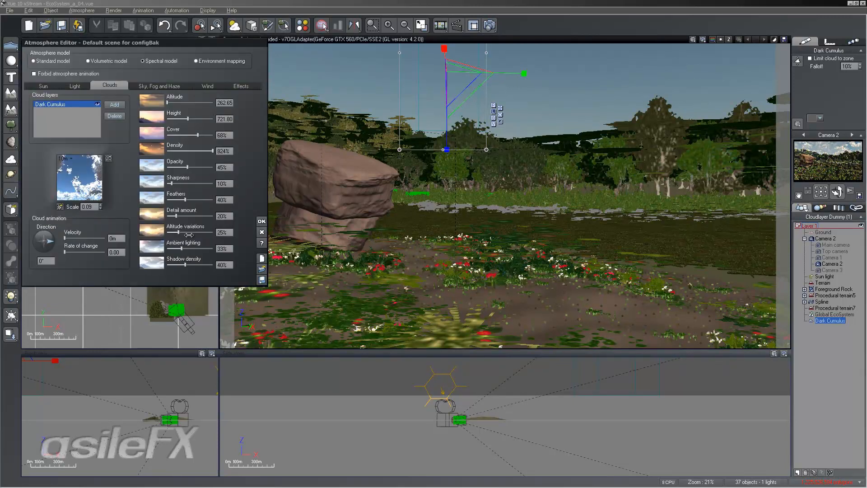